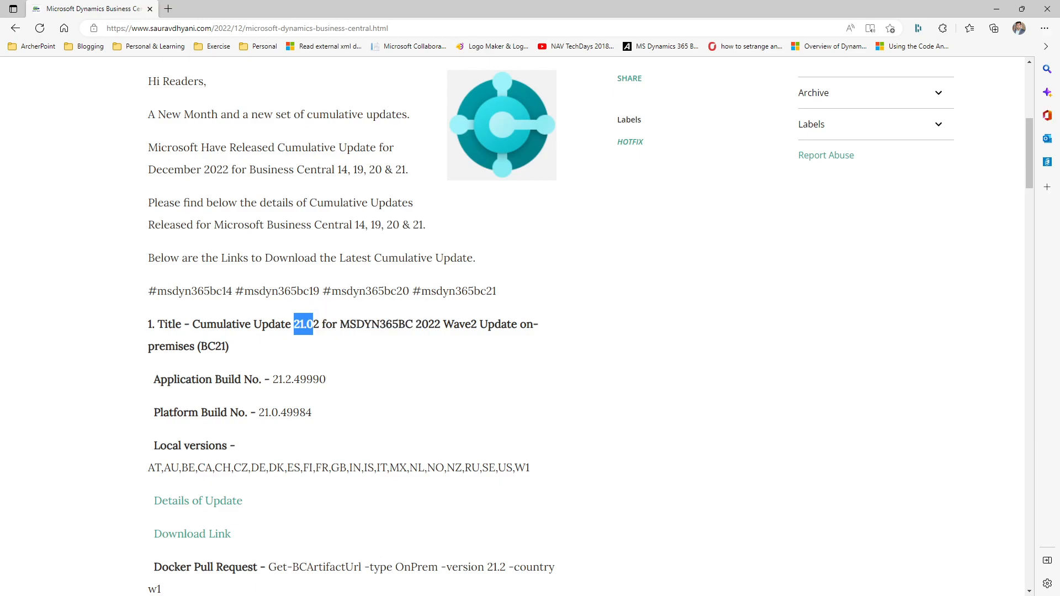
Step: Open the Details of Update and Download Link pages for Cumulative Update 21.02 in separate new tabs
{"action": "key", "text": "alt+Tab"}
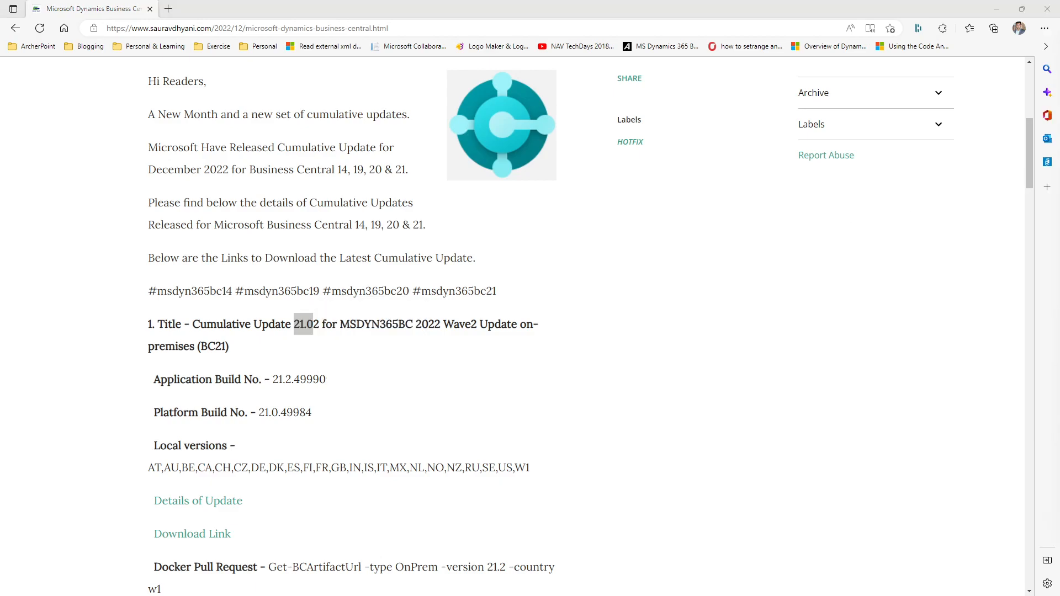
{"action": "left_click", "coordinate": [391, 351]}
{"action": "scroll", "coordinate": [391, 351], "scroll_direction": "down", "scroll_amount": 1}
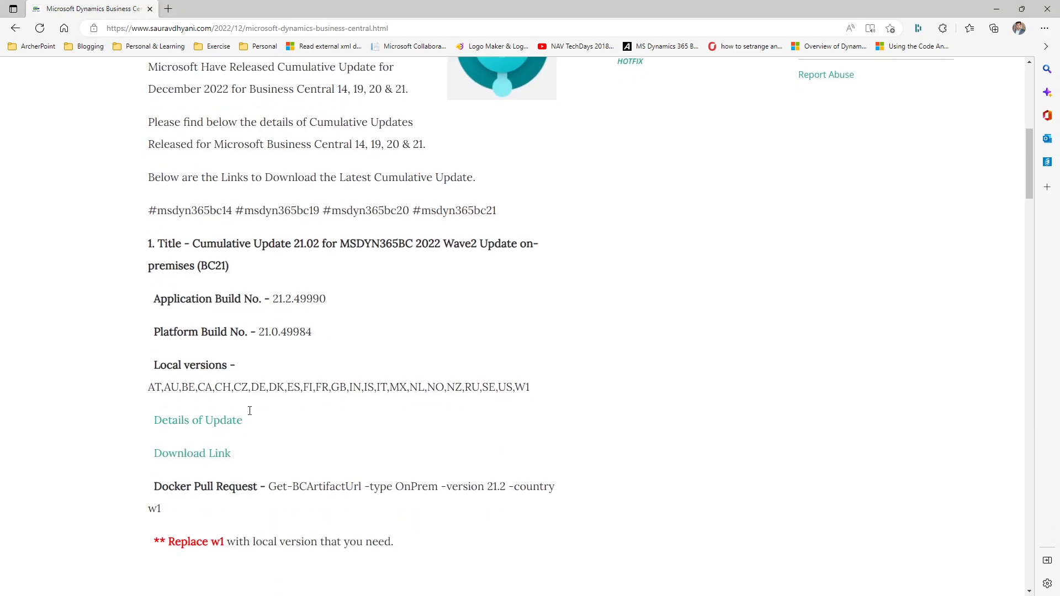
{"action": "right_click", "coordinate": [218, 421]}
{"action": "left_click", "coordinate": [259, 180]}
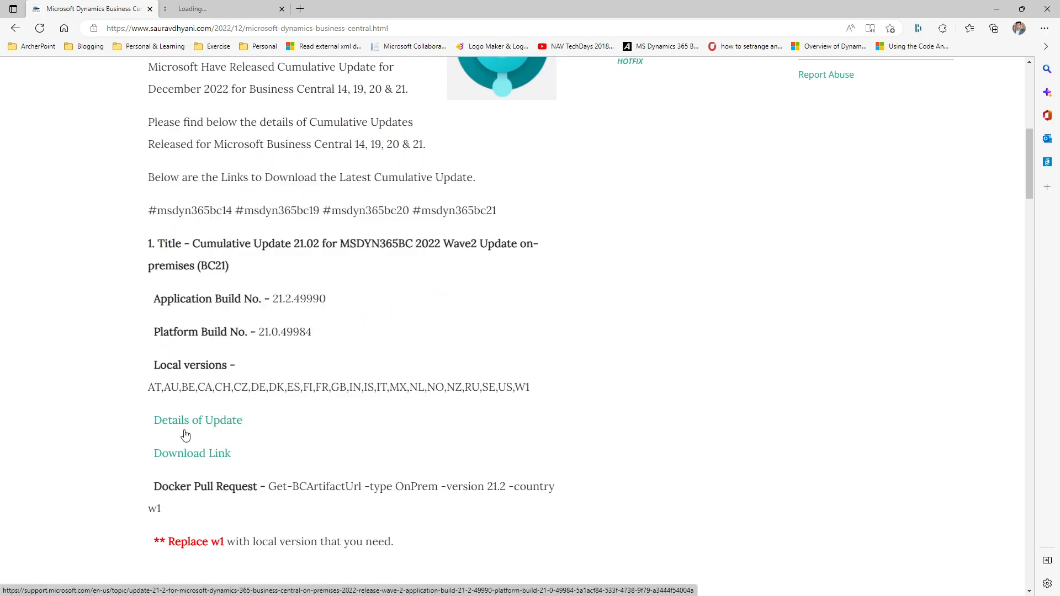
{"action": "right_click", "coordinate": [191, 455]}
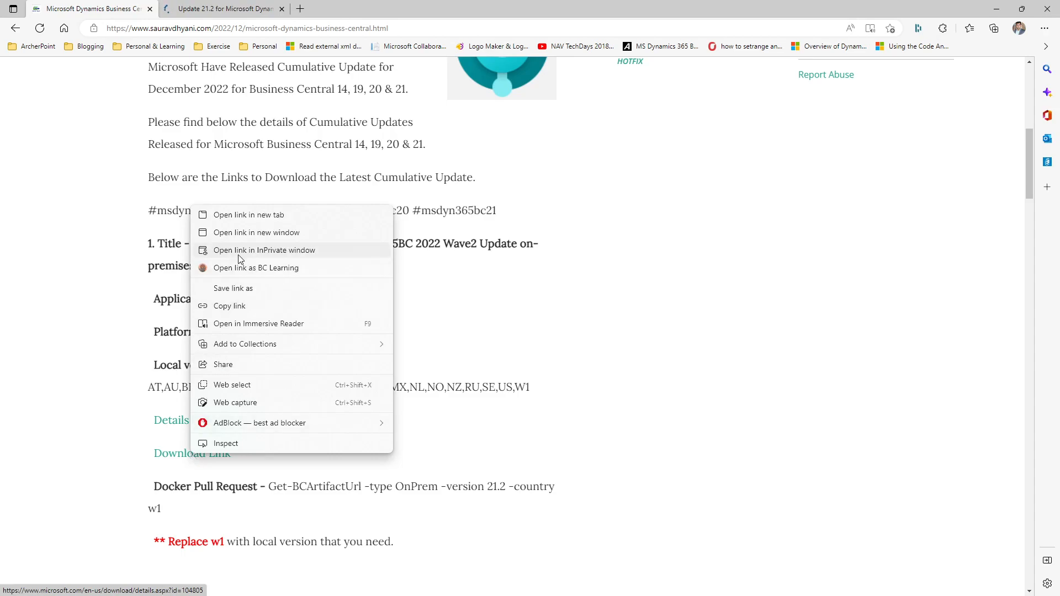
{"action": "left_click", "coordinate": [254, 216]}
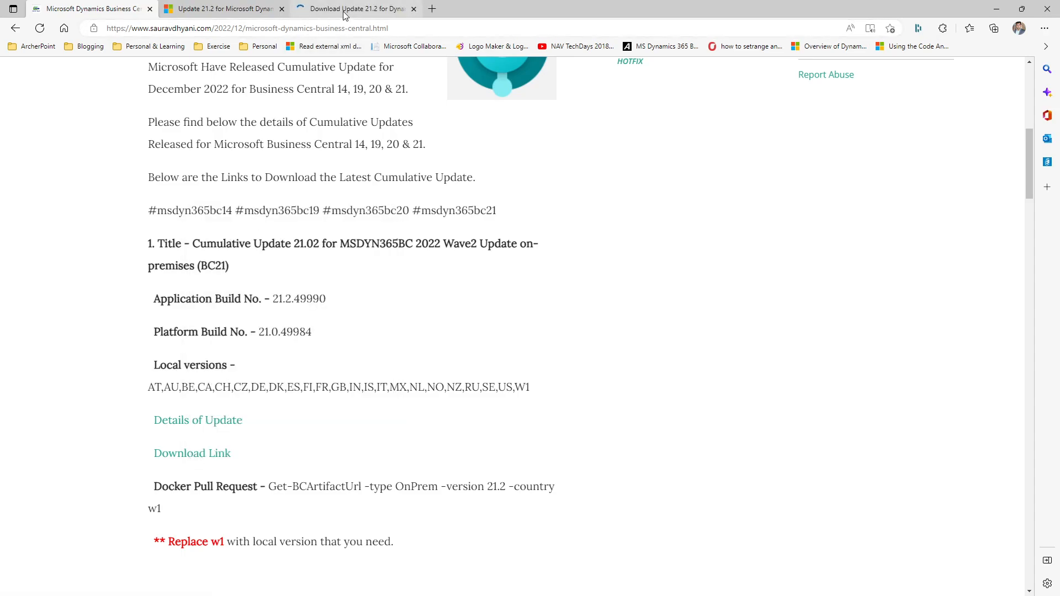
Step: Bring up the Update 21.2 download file list and select Dynamics.365.BC.49990.US.DVD.zip
{"action": "left_click", "coordinate": [343, 11]}
{"action": "scroll", "coordinate": [308, 298], "scroll_direction": "down", "scroll_amount": 2}
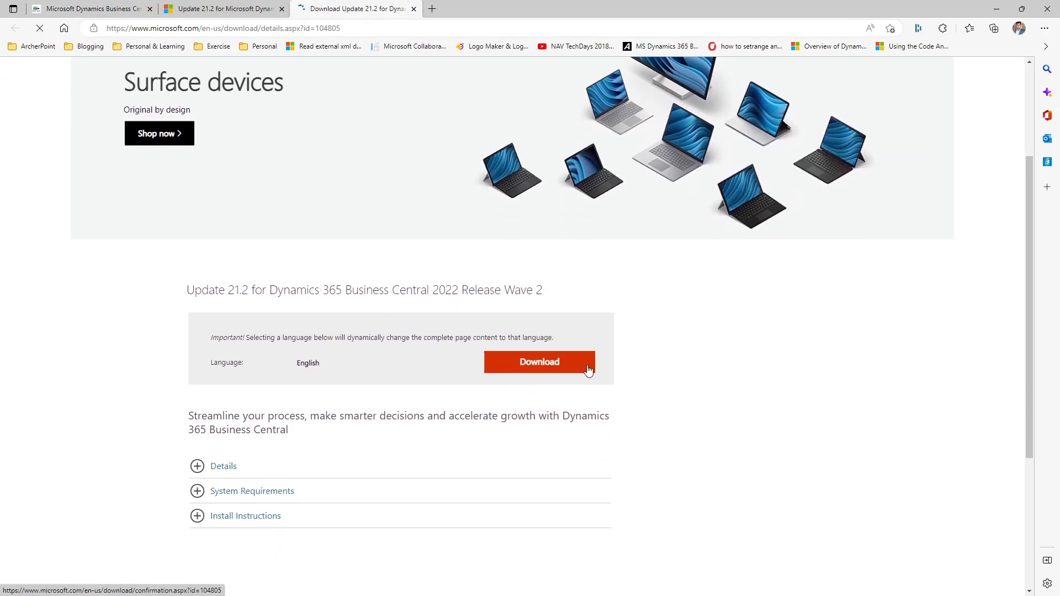
{"action": "left_click", "coordinate": [551, 365]}
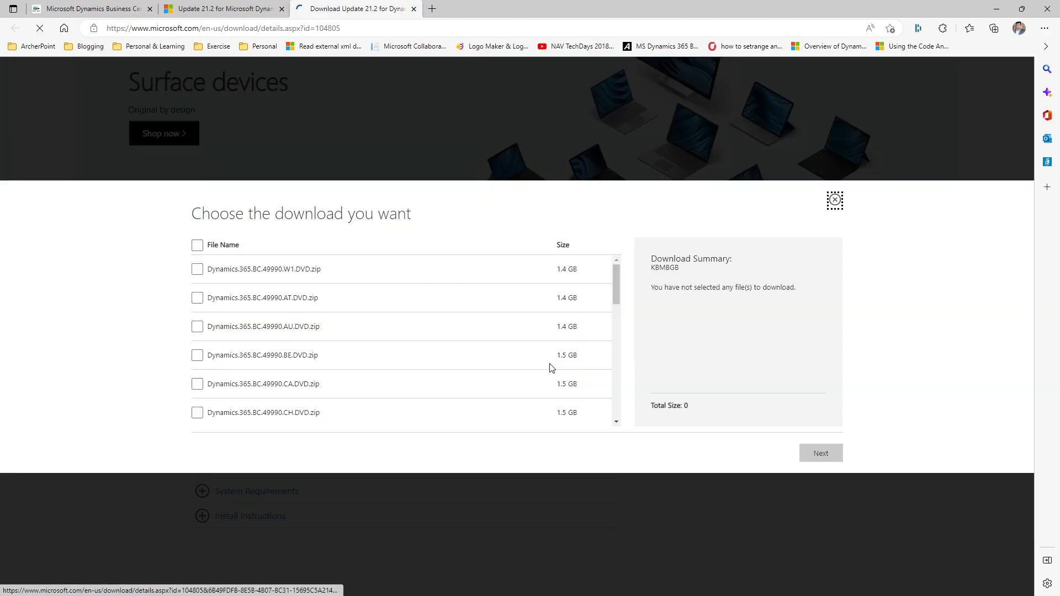
{"action": "scroll", "coordinate": [439, 353], "scroll_direction": "down", "scroll_amount": 1}
{"action": "scroll", "coordinate": [439, 353], "scroll_direction": "up", "scroll_amount": 1}
{"action": "left_click_drag", "start_coordinate": [618, 273], "coordinate": [611, 391]}
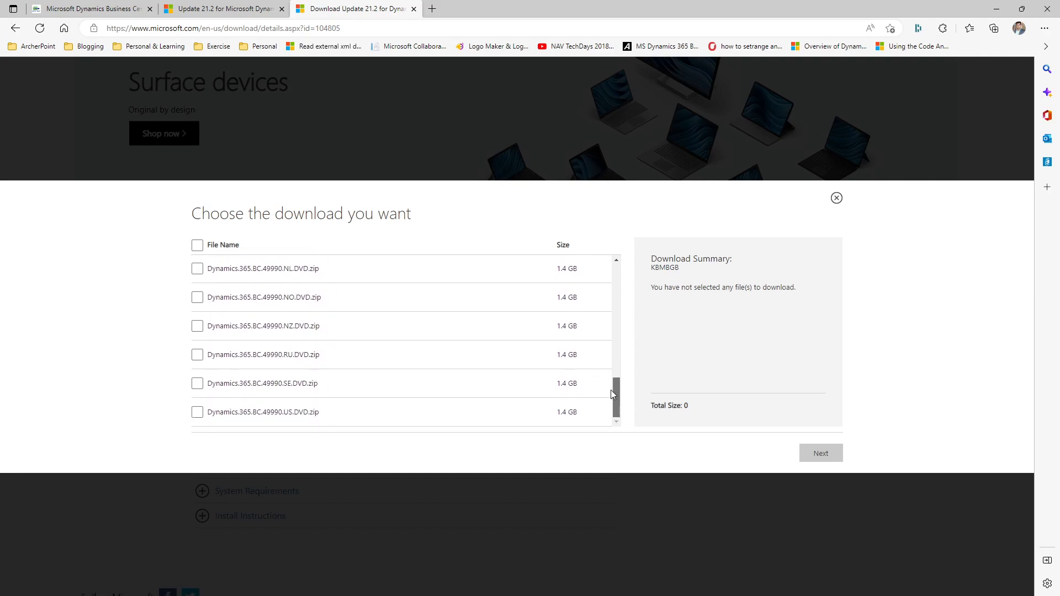
{"action": "left_click", "coordinate": [197, 412]}
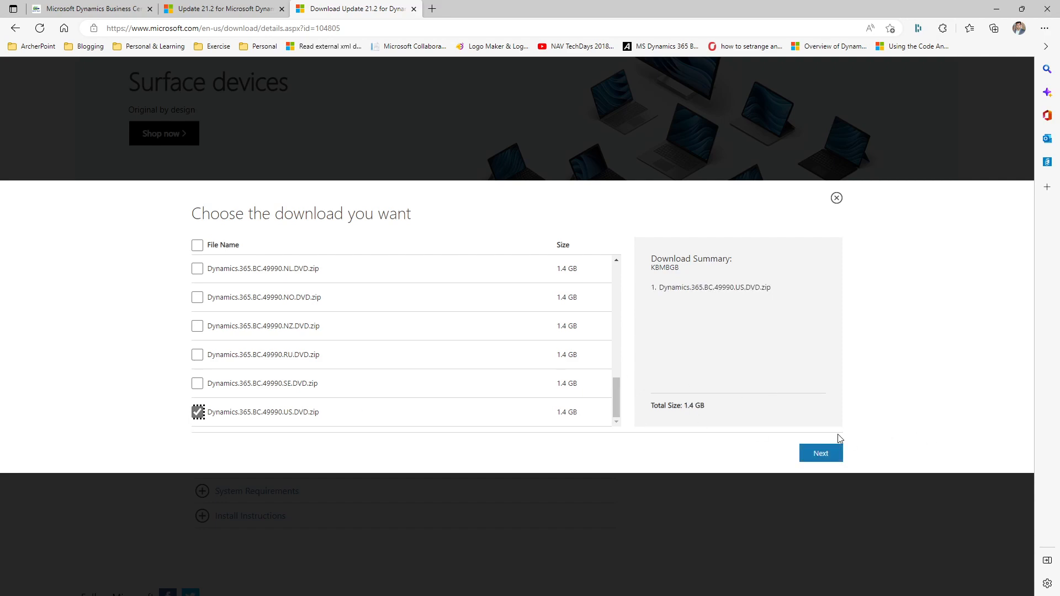
Step: Dismiss the download file list, close the download page and return to the cumulative update blog post
{"action": "left_click", "coordinate": [837, 199]}
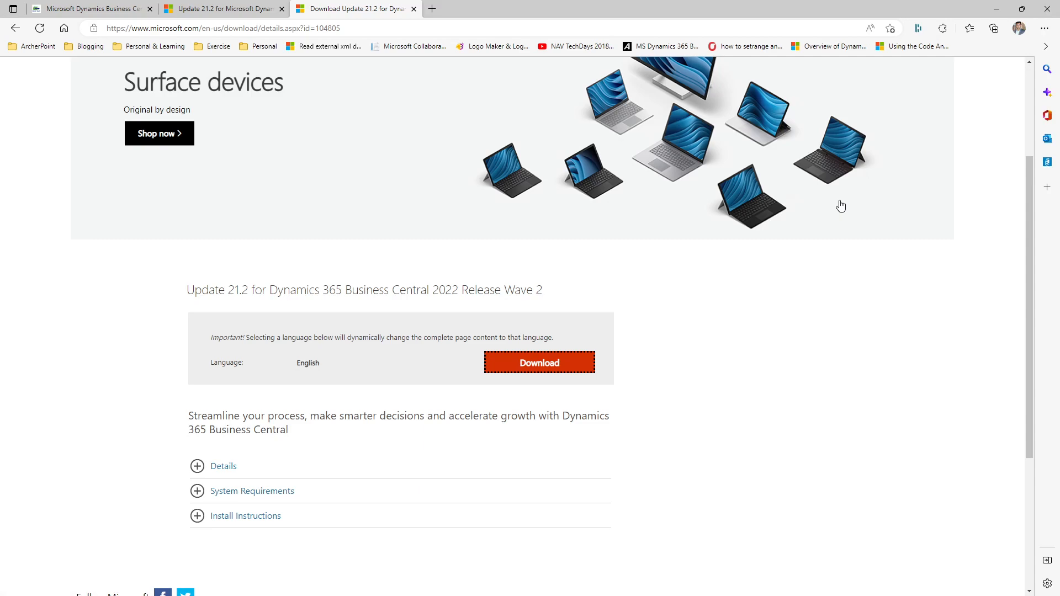
{"action": "left_click", "coordinate": [413, 10]}
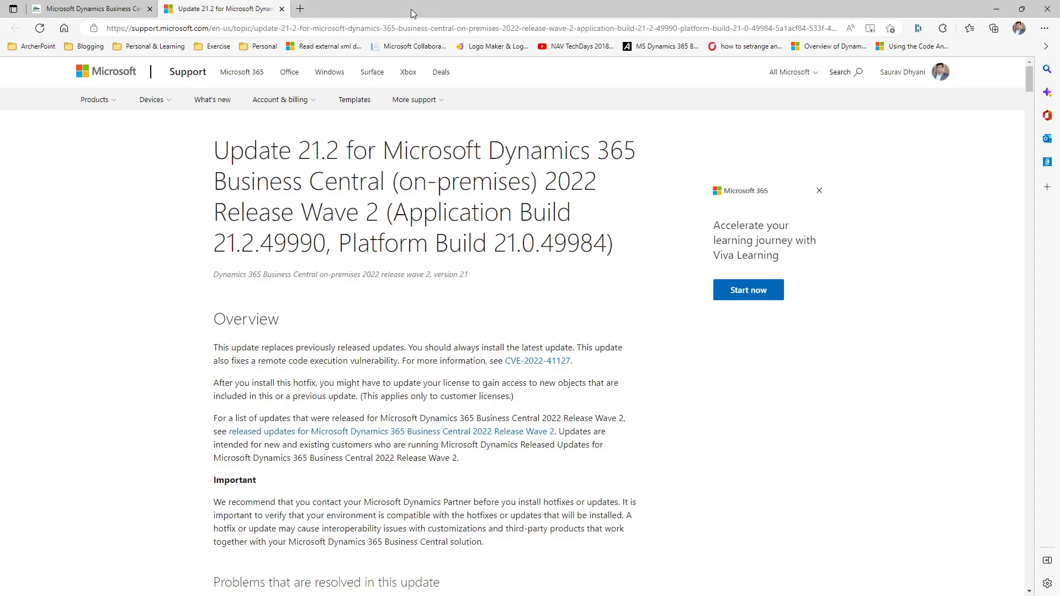
{"action": "left_click", "coordinate": [110, 9]}
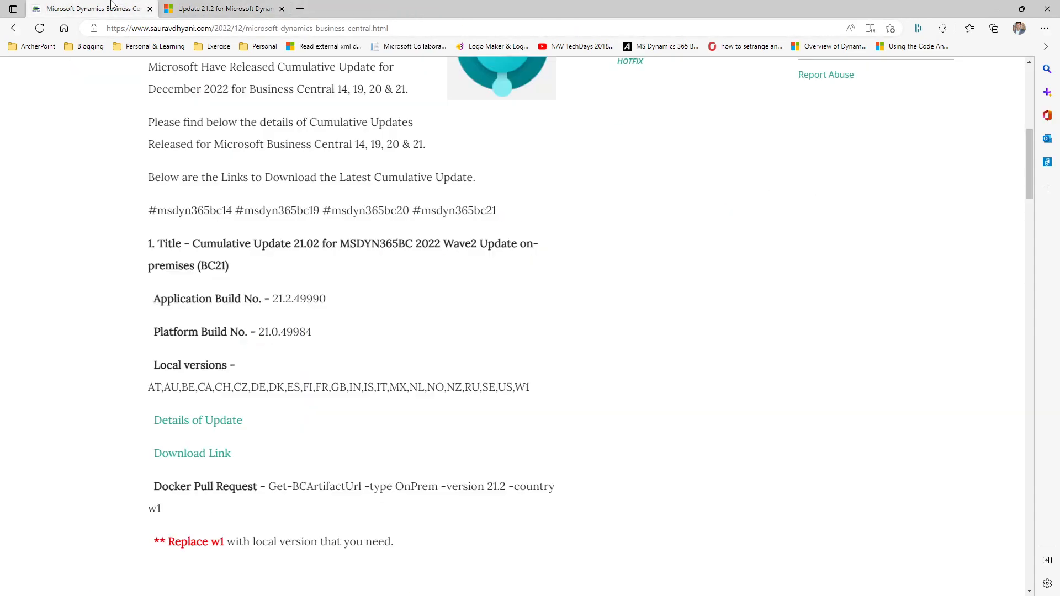
Step: Move the browser window off this screen, bring the File Explorer window with the demo folder onto it and widen it
{"action": "left_click_drag", "start_coordinate": [425, 9], "coordinate": [708, 122]}
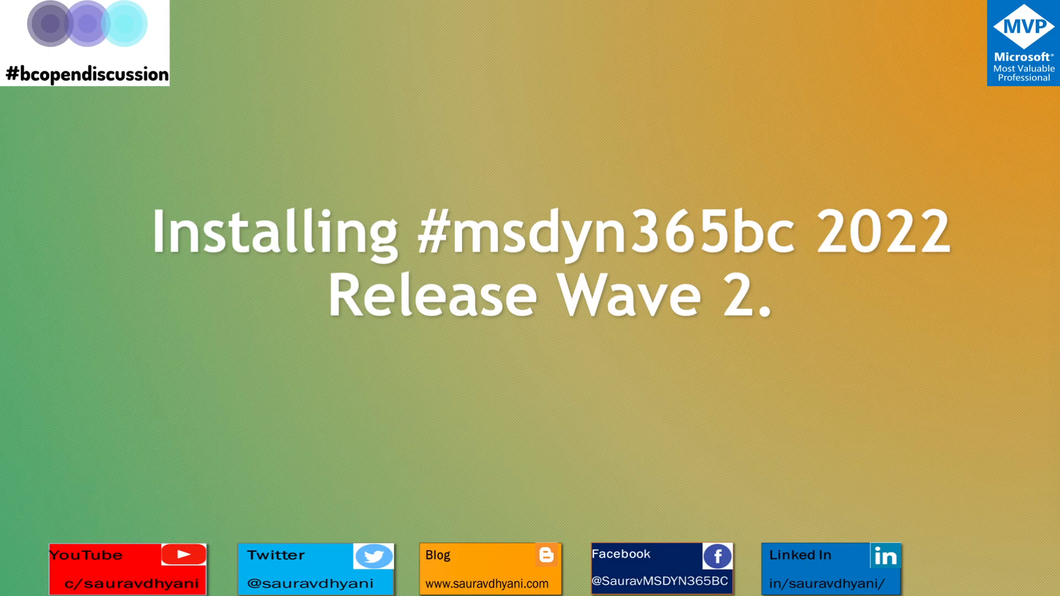
{"action": "left_click_drag", "start_coordinate": [1059, 105], "coordinate": [513, 130]}
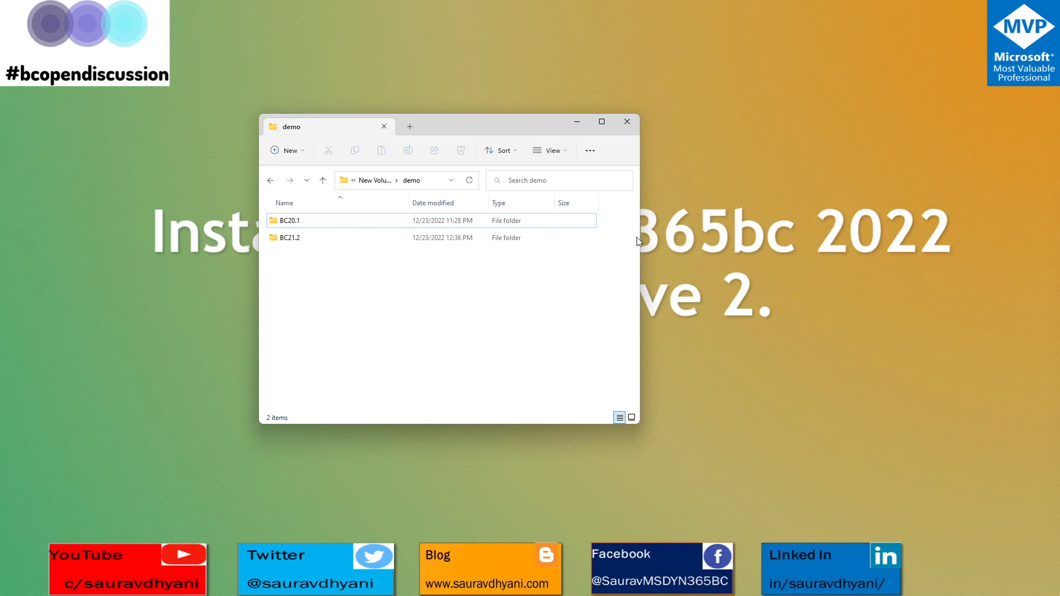
{"action": "left_click_drag", "start_coordinate": [641, 238], "coordinate": [761, 247]}
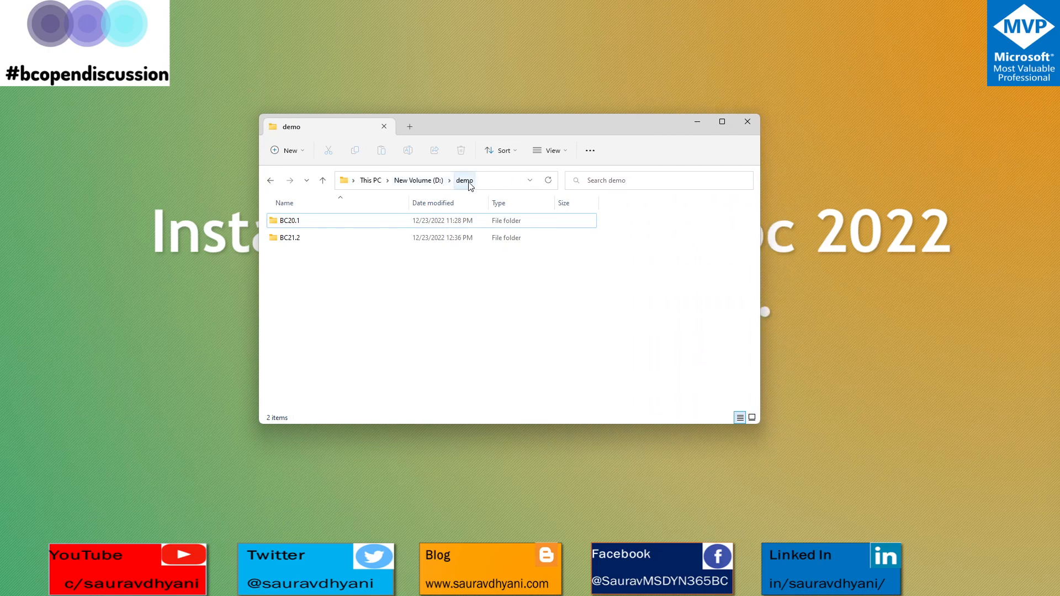
Step: Look through the contents of the BC21.2 folder and return to the demo folder
{"action": "left_click", "coordinate": [304, 243]}
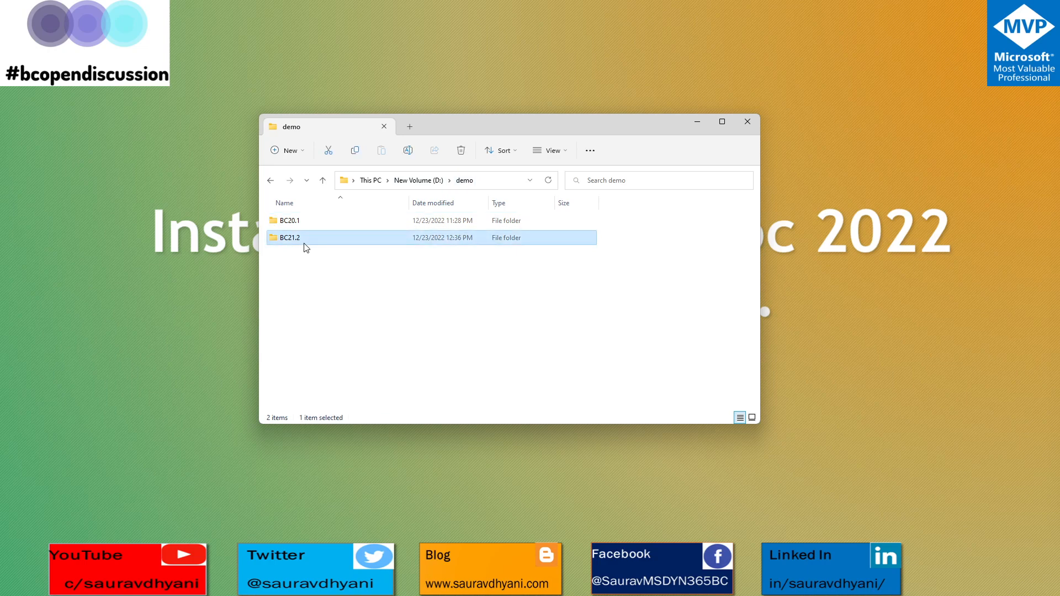
{"action": "double_click", "coordinate": [304, 245]}
{"action": "scroll", "coordinate": [340, 262], "scroll_direction": "down", "scroll_amount": 7}
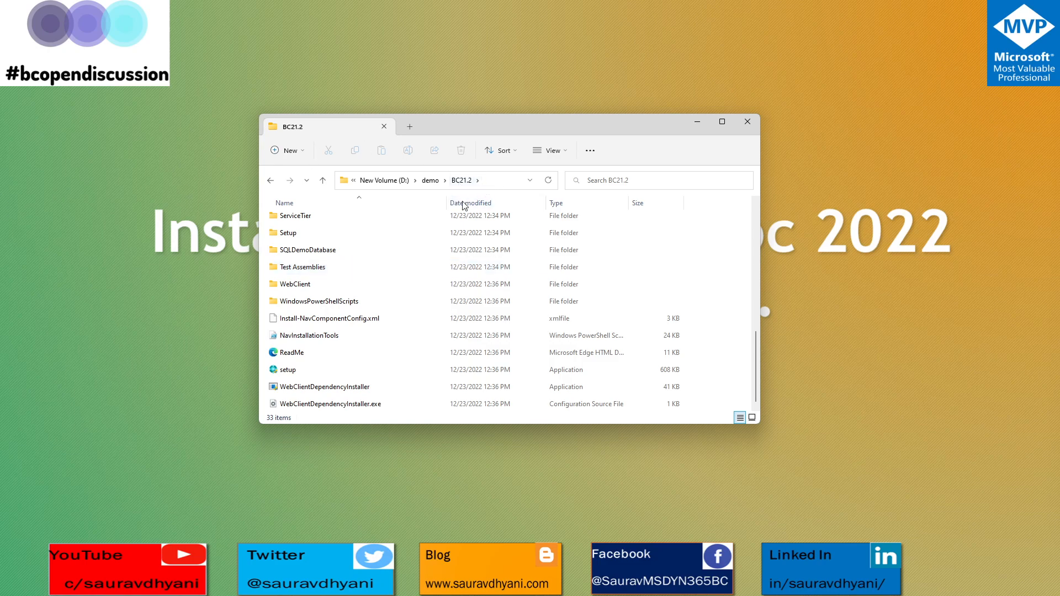
{"action": "scroll", "coordinate": [535, 260], "scroll_direction": "up", "scroll_amount": 10}
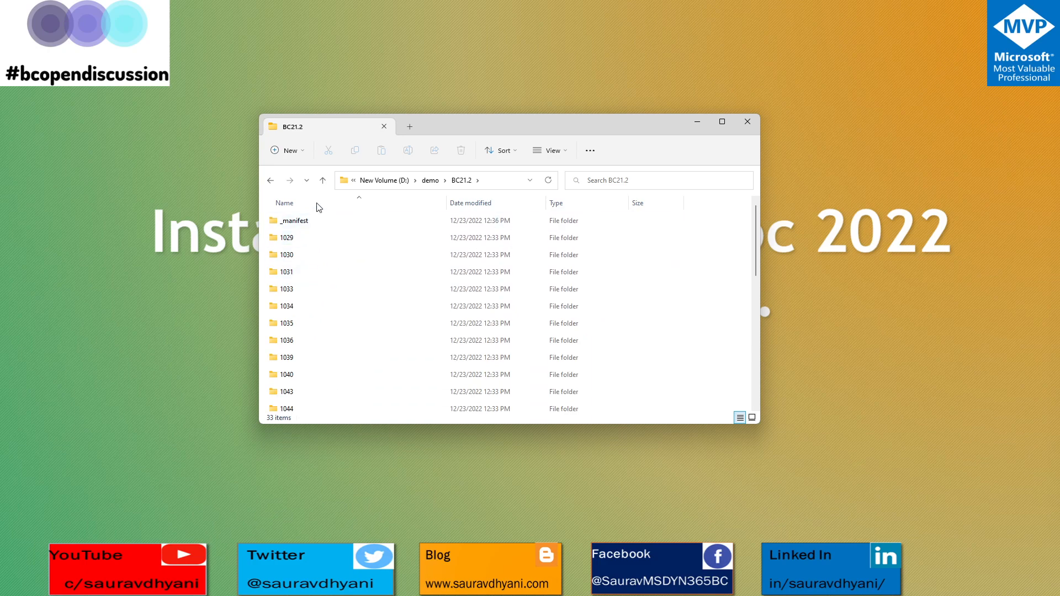
{"action": "left_click", "coordinate": [270, 181]}
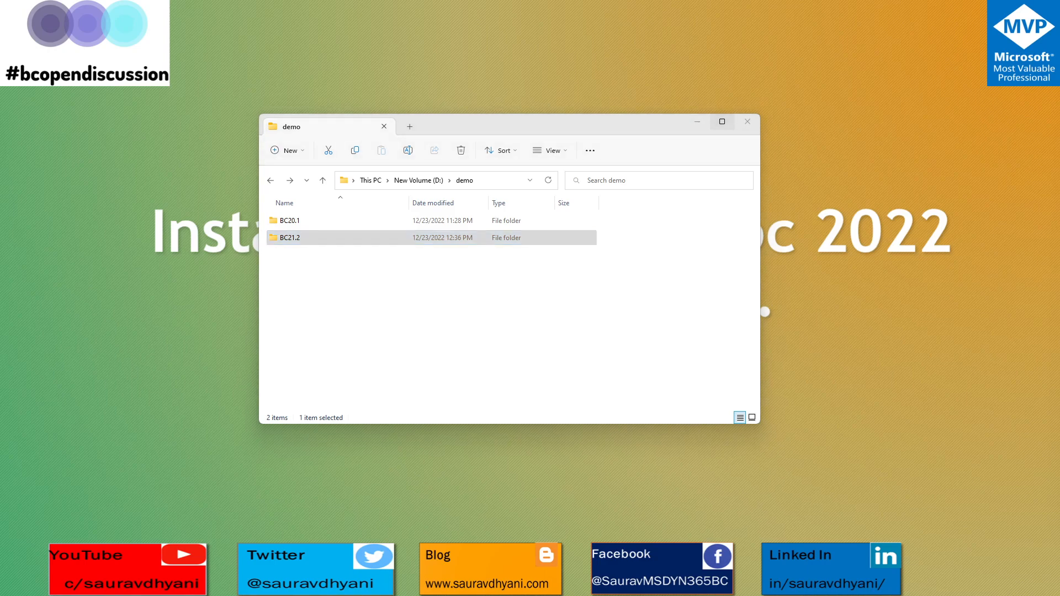
Step: Bring the browser window with the Business Central 2022 Release Wave 2 System Requirements article onto this screen, maximize it and highlight the article title
{"action": "left_click_drag", "start_coordinate": [1059, 165], "coordinate": [569, 49]}
{"action": "double_click", "coordinate": [569, 49]}
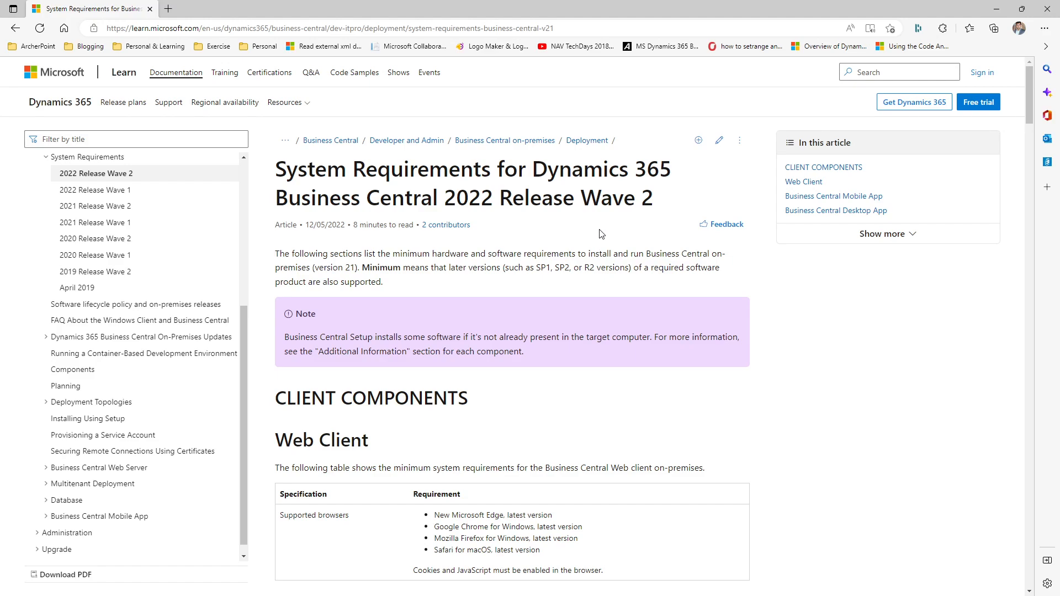
{"action": "triple_click", "coordinate": [652, 203]}
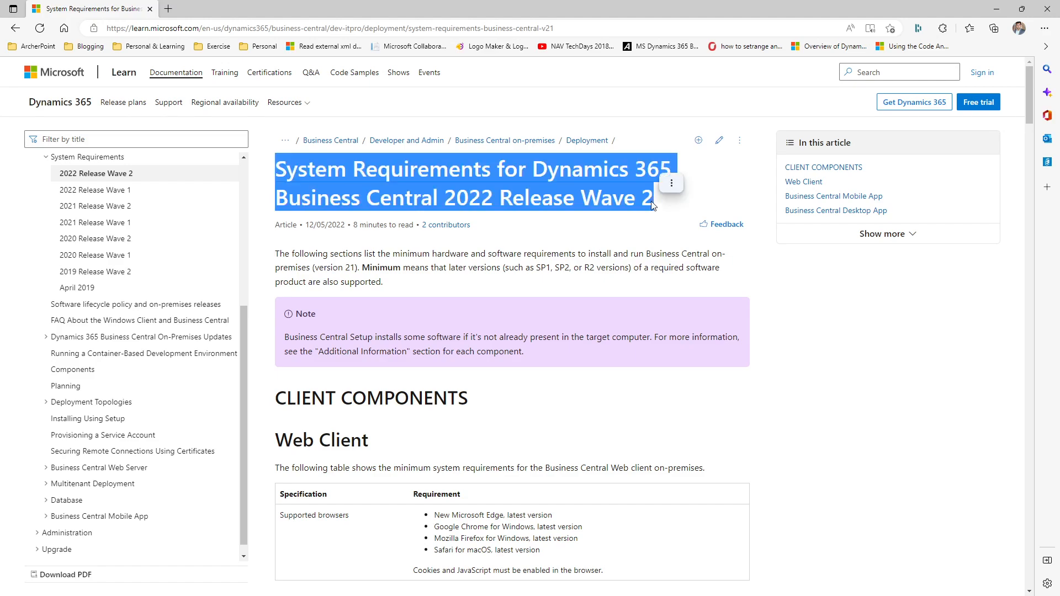
{"action": "left_click", "coordinate": [653, 202]}
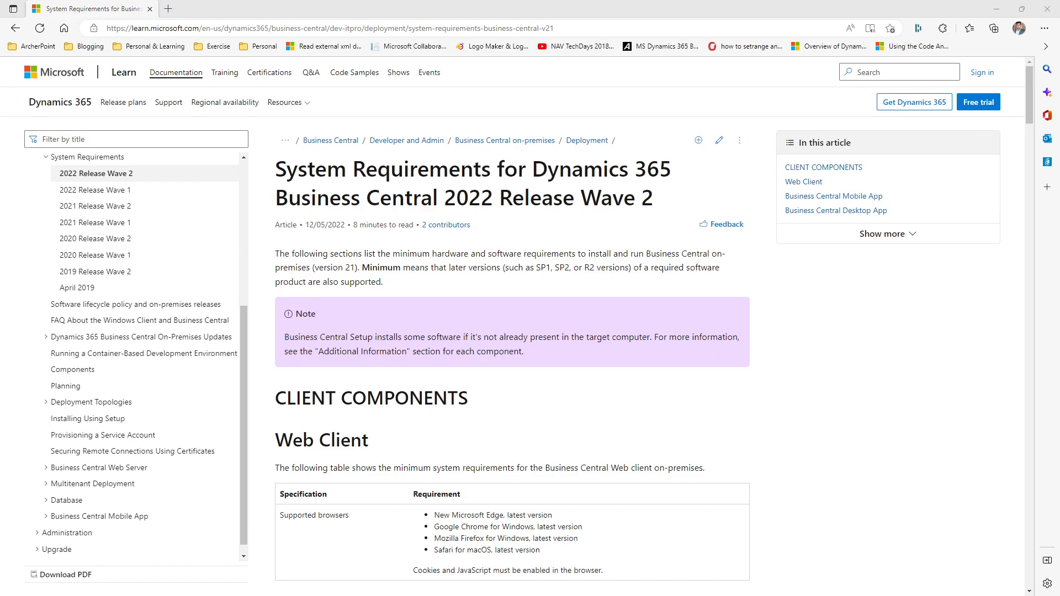
{"action": "left_click", "coordinate": [516, 370]}
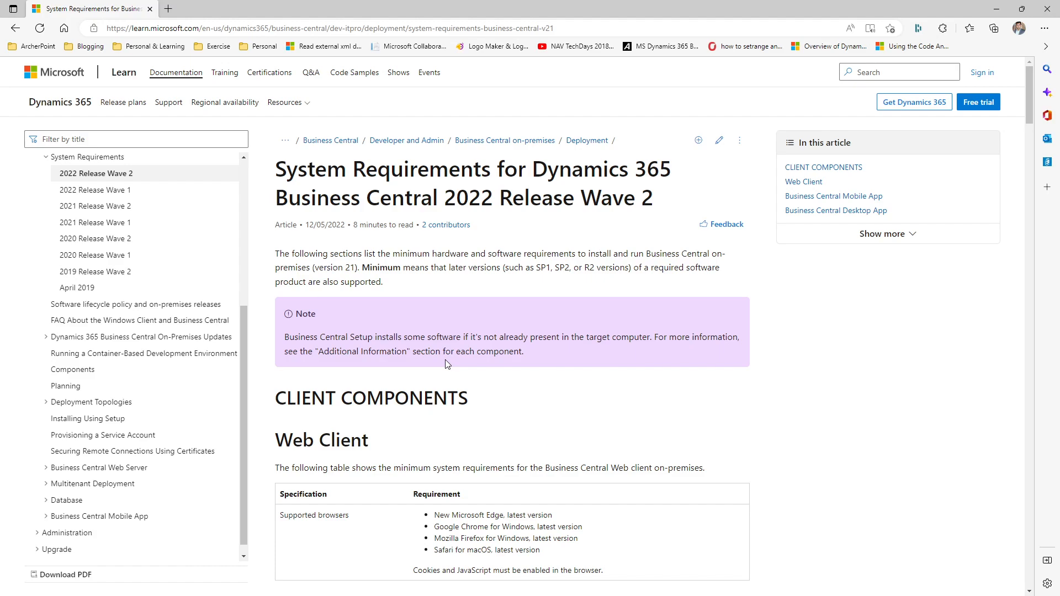
Step: Review the Web Client requirements in the article, highlighting the list of supported browsers
{"action": "scroll", "coordinate": [447, 365], "scroll_direction": "down", "scroll_amount": 3}
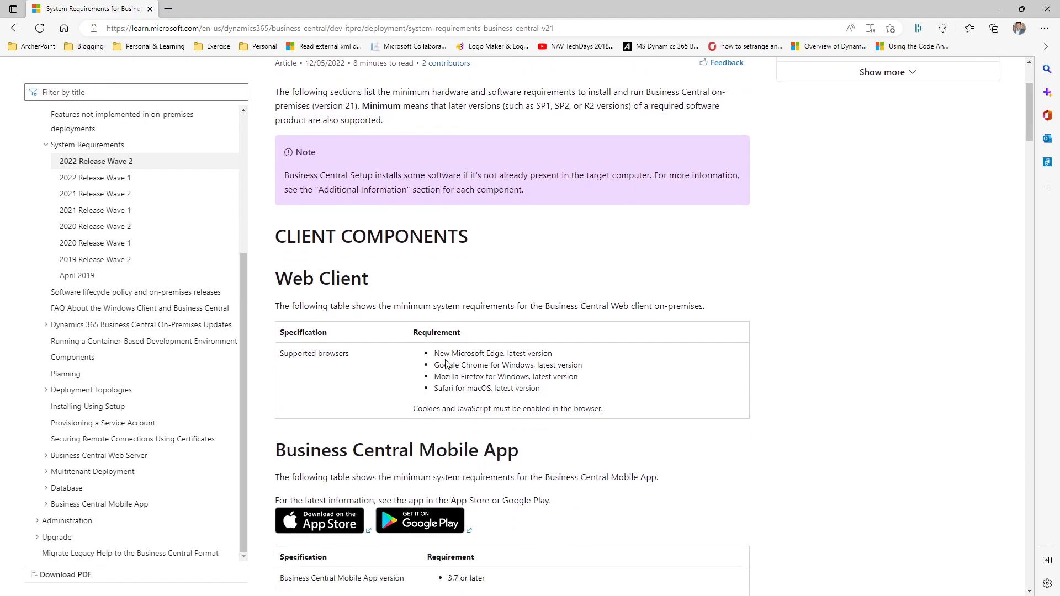
{"action": "triple_click", "coordinate": [347, 282]}
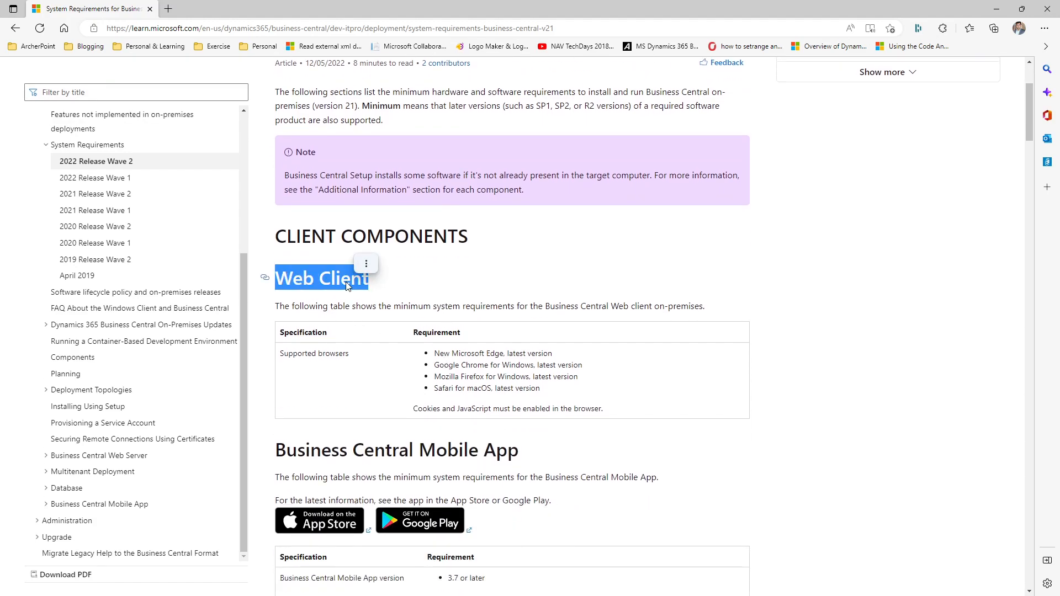
{"action": "triple_click", "coordinate": [473, 353]}
{"action": "left_click_drag", "start_coordinate": [474, 353], "coordinate": [540, 389]}
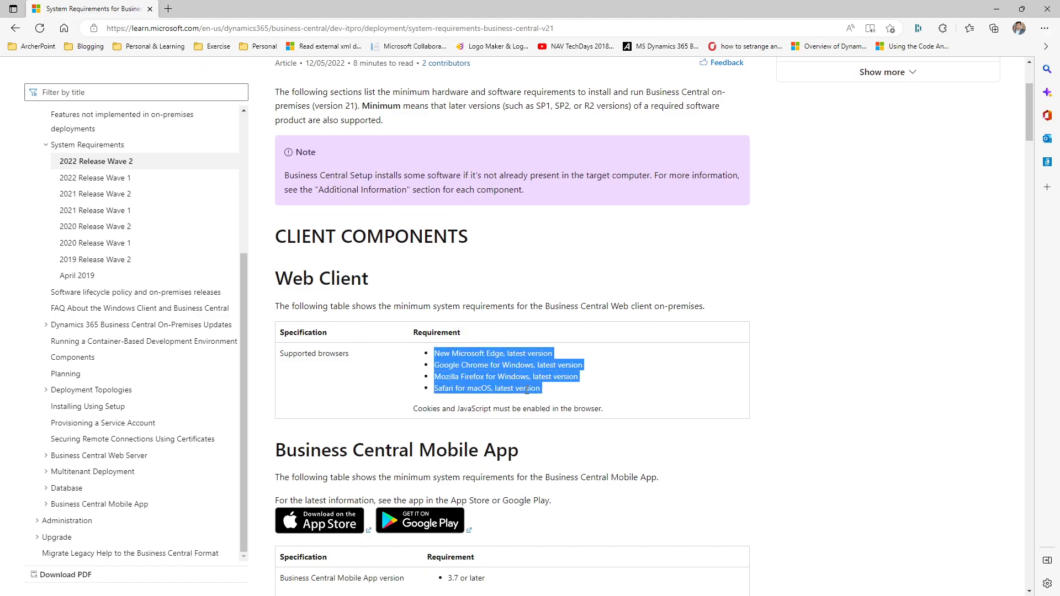
{"action": "left_click", "coordinate": [527, 390]}
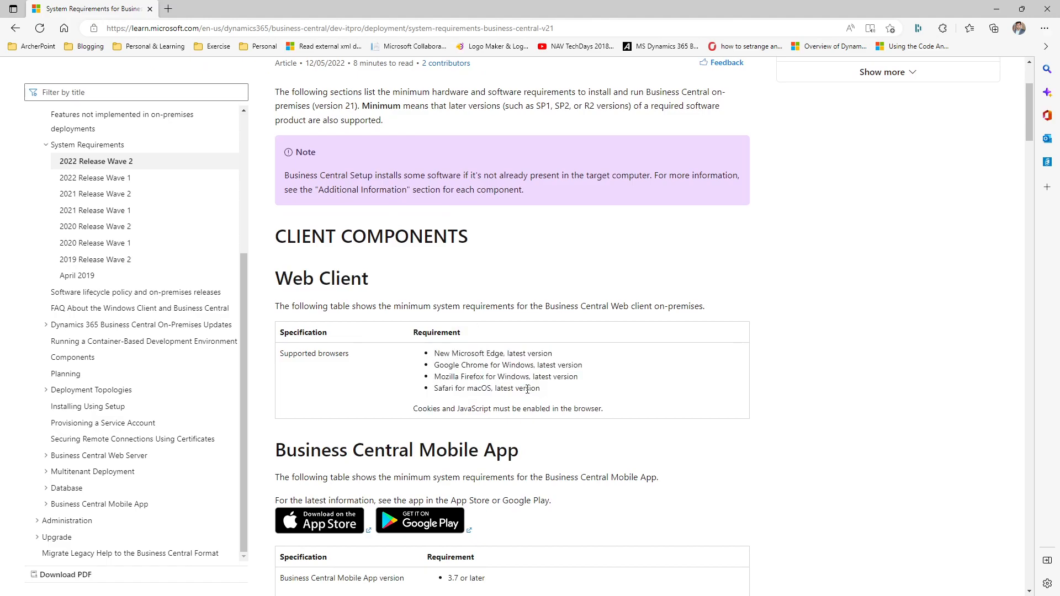
Step: Review the Business Central Mobile App minimum system requirements, highlighting the screen size and resolution entries
{"action": "scroll", "coordinate": [527, 390], "scroll_direction": "down", "scroll_amount": 5}
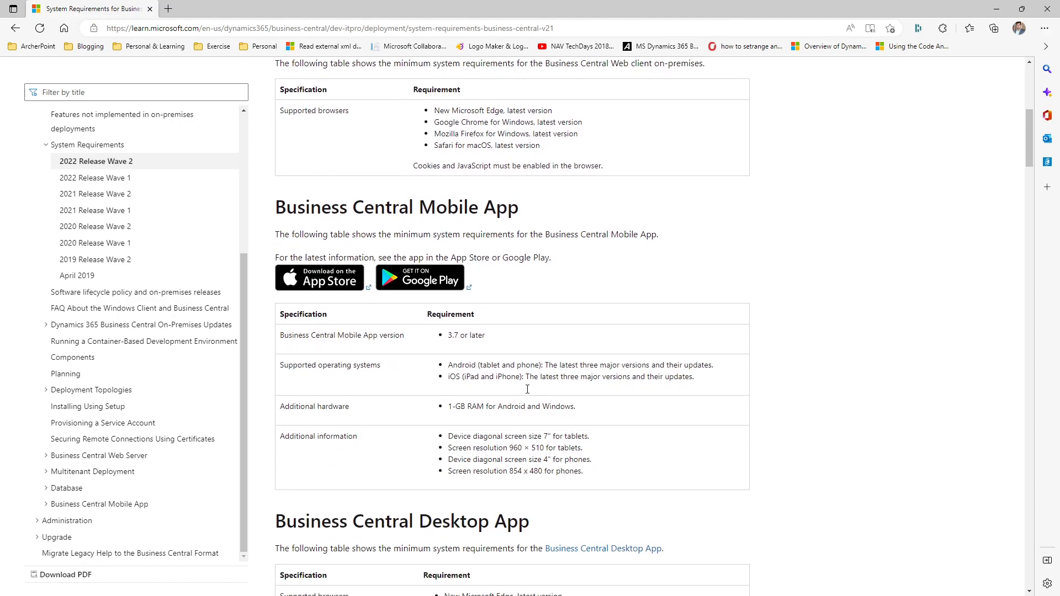
{"action": "scroll", "coordinate": [528, 393], "scroll_direction": "down", "scroll_amount": 1}
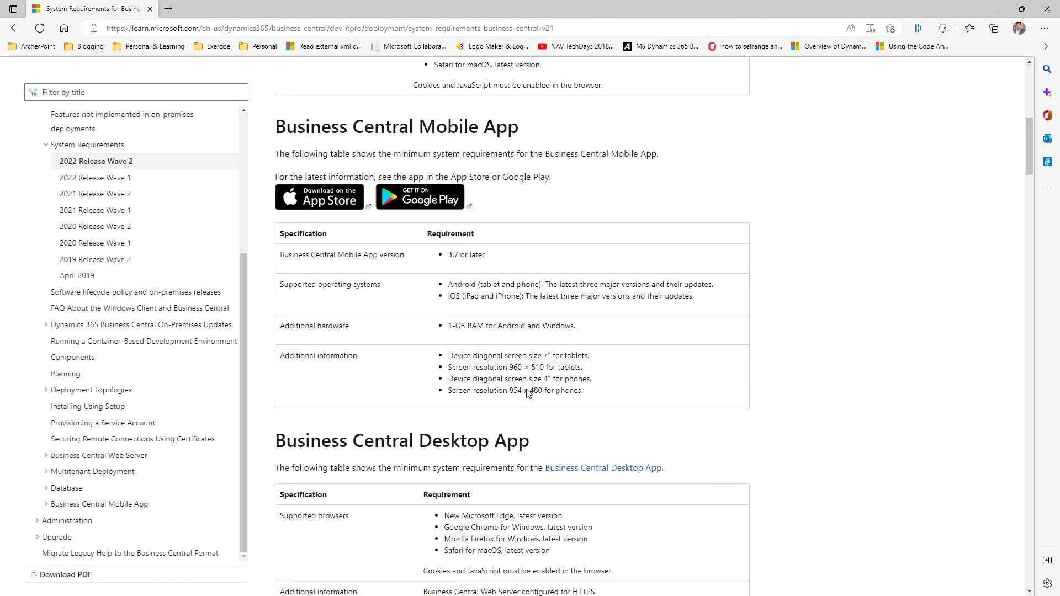
{"action": "left_click_drag", "start_coordinate": [532, 356], "coordinate": [535, 380]}
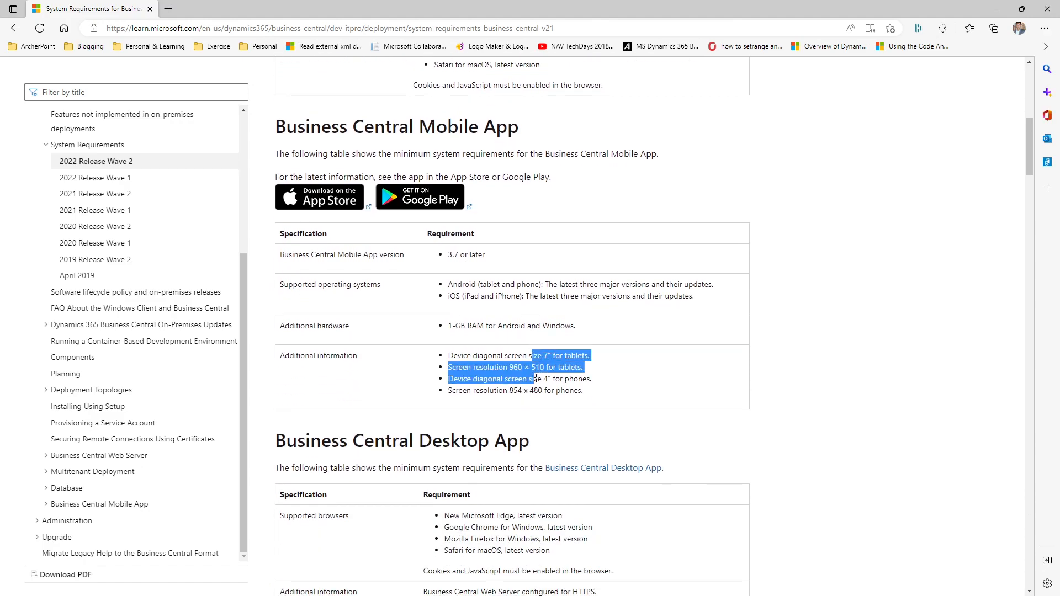
{"action": "left_click", "coordinate": [526, 324]}
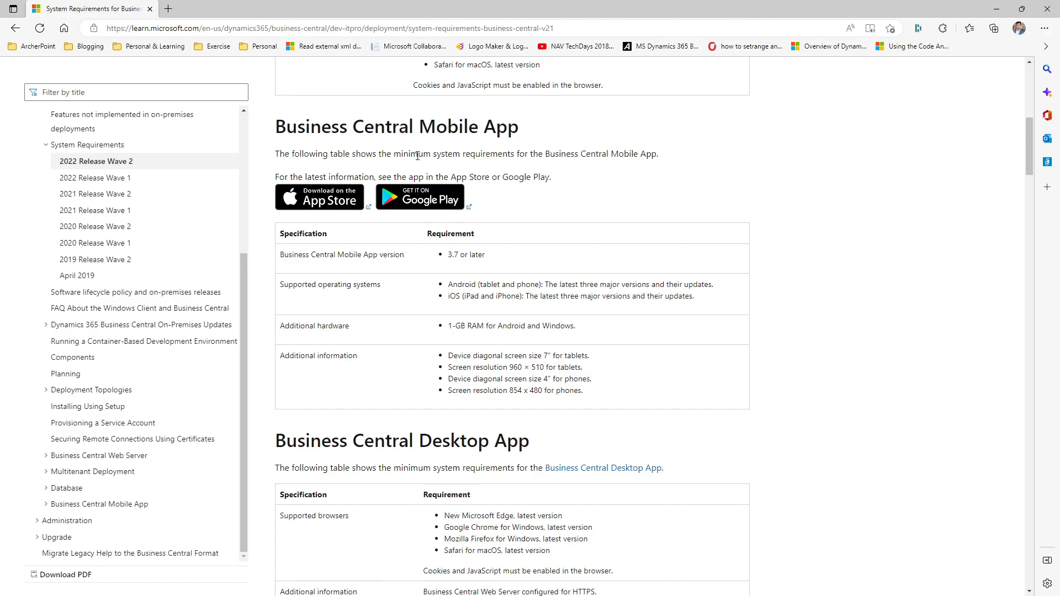
{"action": "left_click_drag", "start_coordinate": [394, 155], "coordinate": [460, 156]}
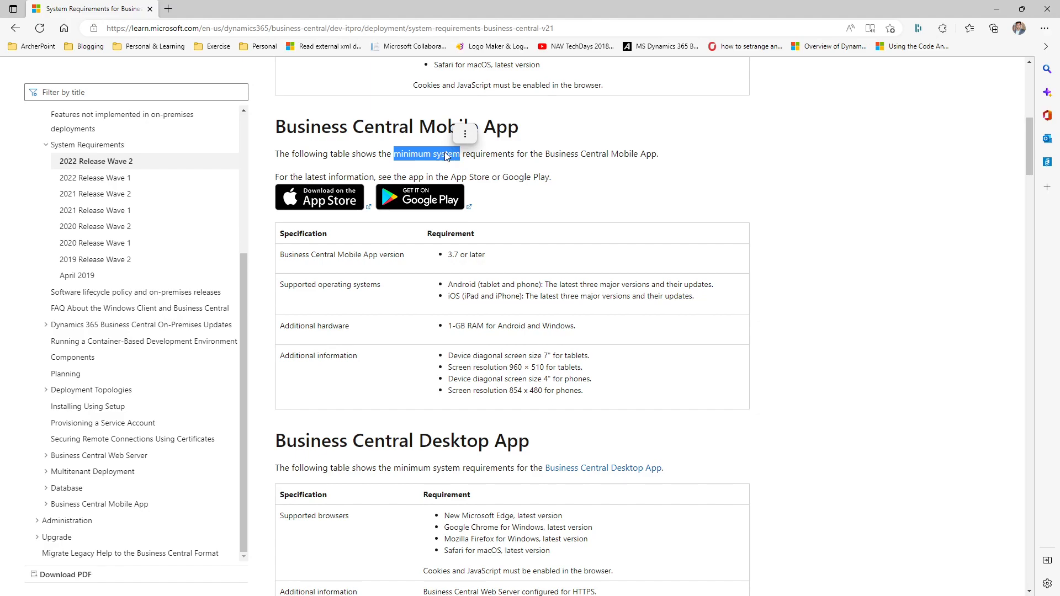
{"action": "left_click", "coordinate": [551, 159]}
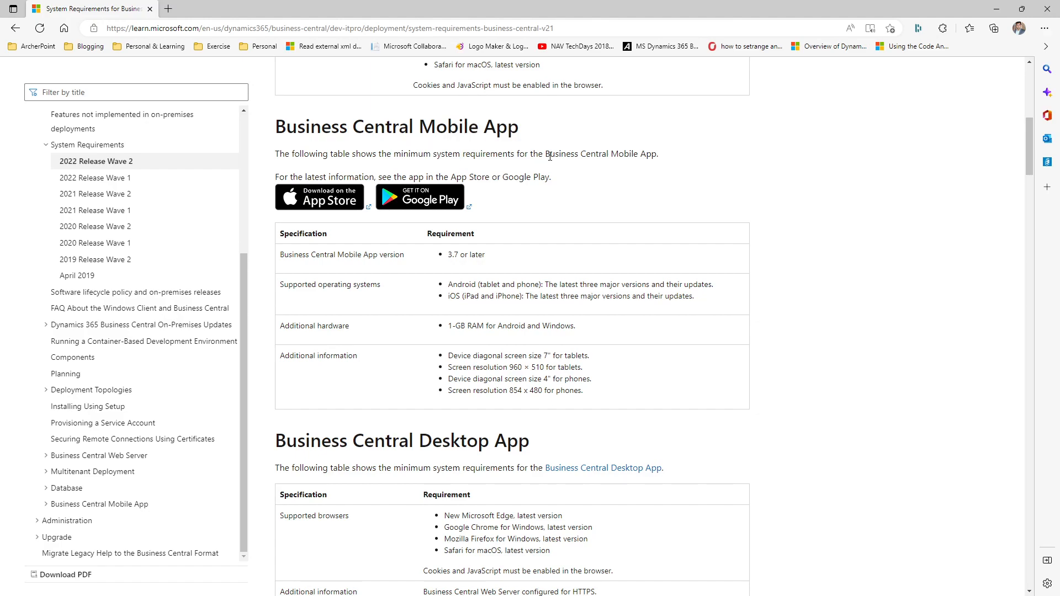
Step: Enlarge the page to 125% and go to the Business Central Desktop App requirements
{"action": "key", "text": "ctrl+plus"}
{"action": "key", "text": "ctrl+plus"}
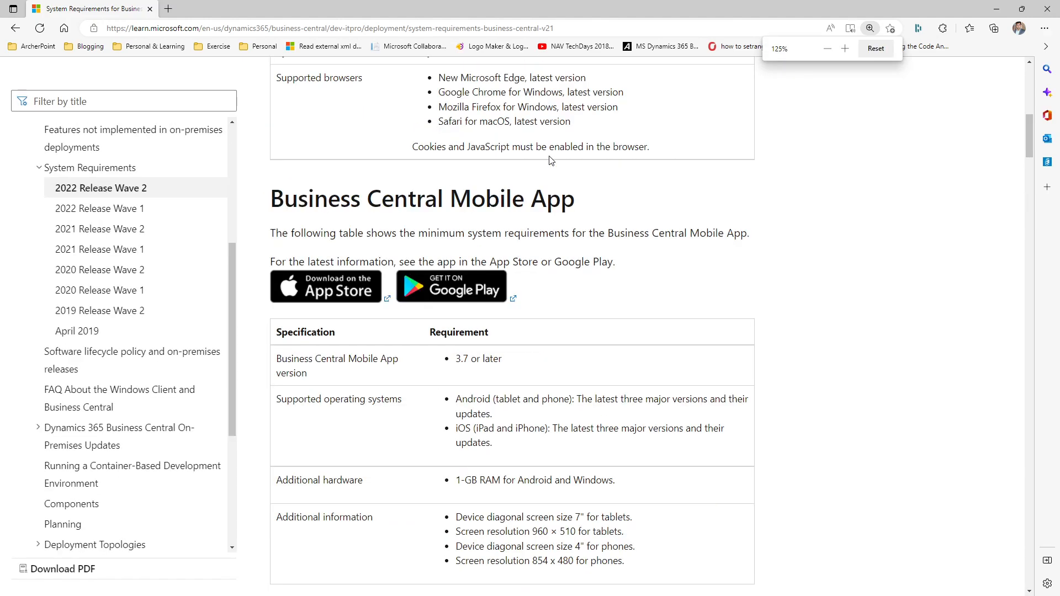
{"action": "scroll", "coordinate": [574, 227], "scroll_direction": "down", "scroll_amount": 7}
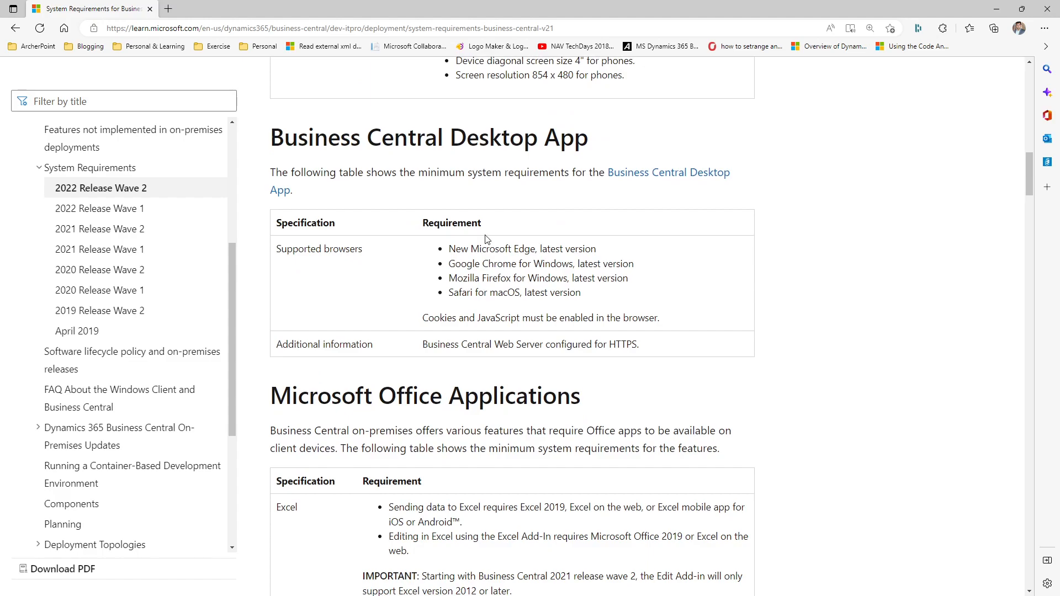
Step: Review the AL Development requirements in the article, highlighting the supported operating systems and the hardware resources
{"action": "scroll", "coordinate": [489, 282], "scroll_direction": "down", "scroll_amount": 3}
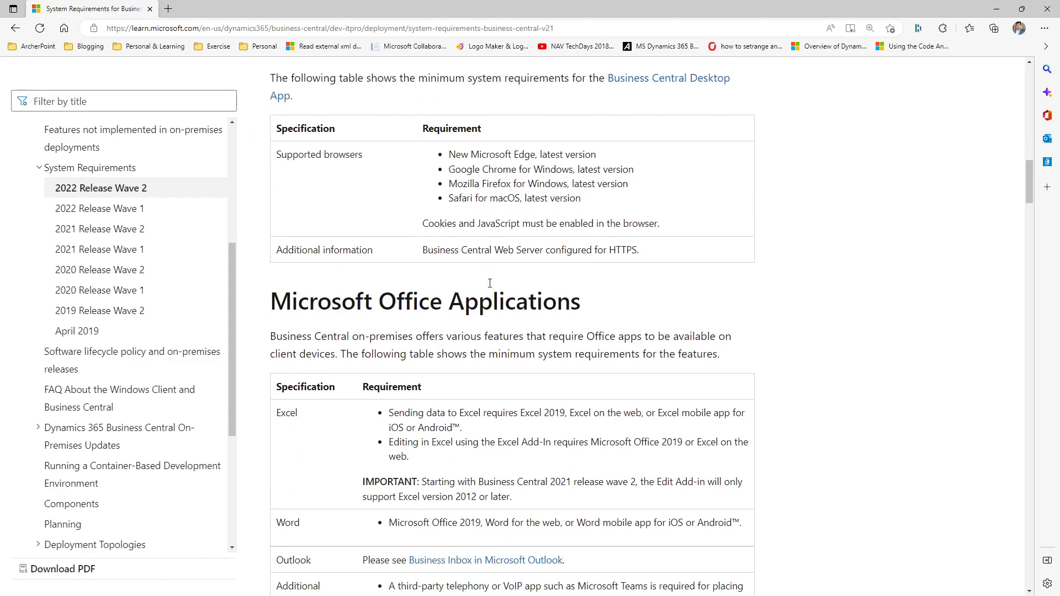
{"action": "scroll", "coordinate": [489, 283], "scroll_direction": "down", "scroll_amount": 9}
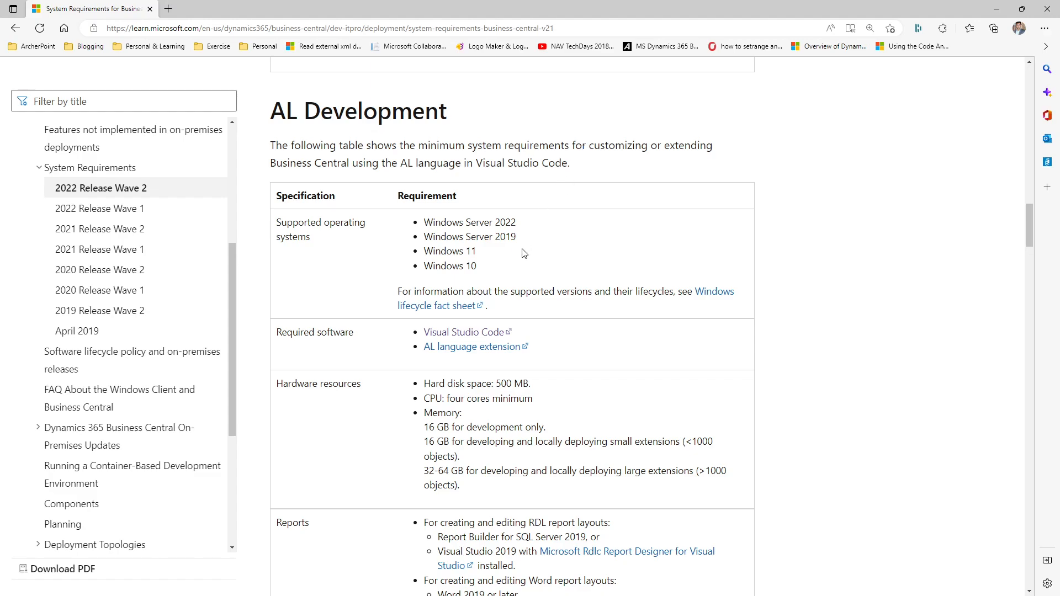
{"action": "left_click_drag", "start_coordinate": [478, 268], "coordinate": [404, 226]}
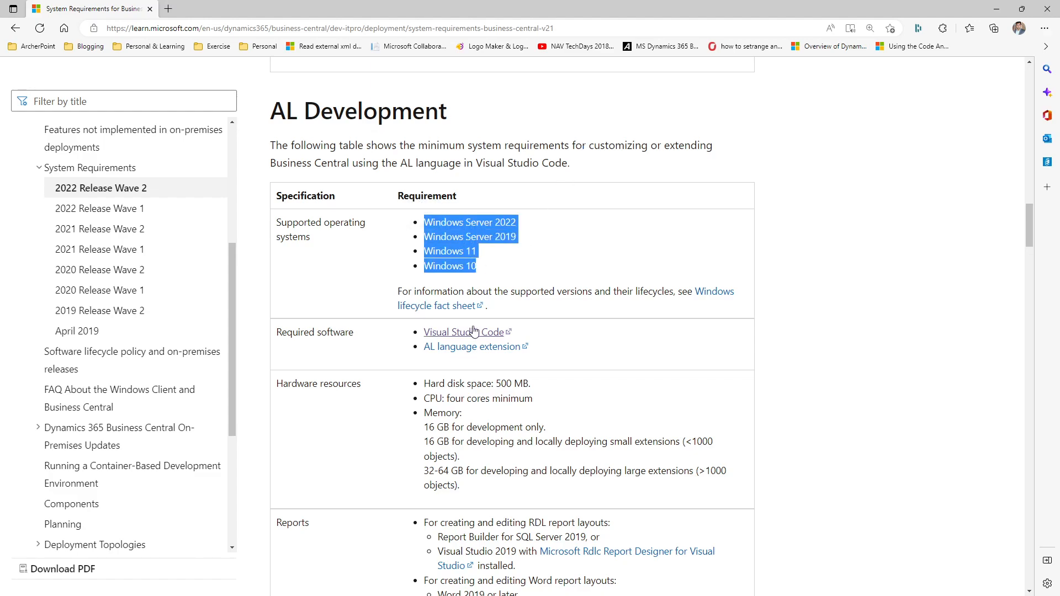
{"action": "left_click_drag", "start_coordinate": [456, 381], "coordinate": [567, 475]}
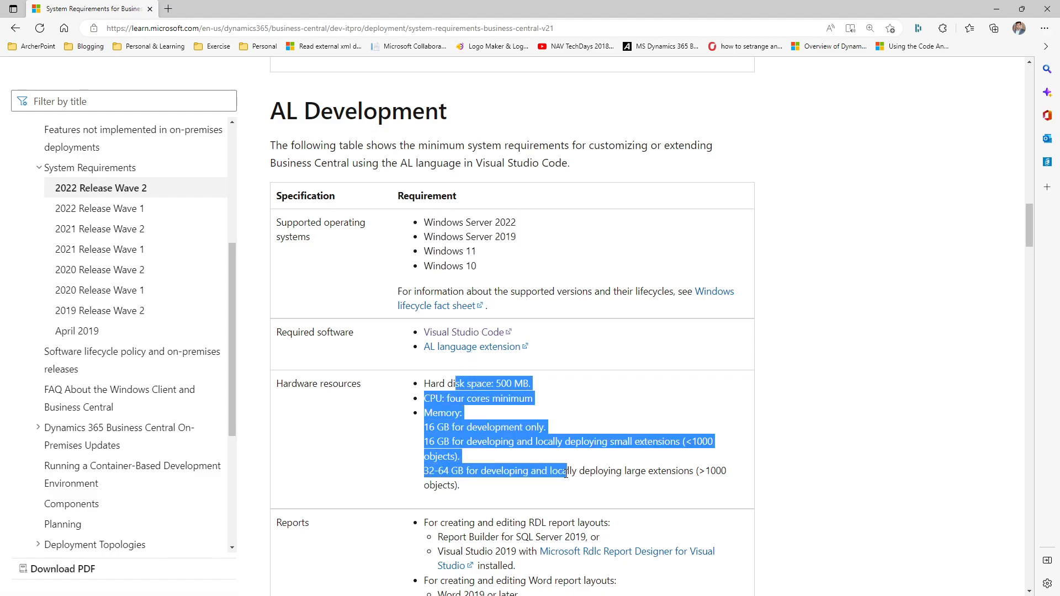
Step: Review the Business Central Server requirements under Server Components, highlighting the section headings and the Windows Server 2022 and 2019 entries
{"action": "scroll", "coordinate": [567, 475], "scroll_direction": "down", "scroll_amount": 7}
{"action": "scroll", "coordinate": [566, 475], "scroll_direction": "down", "scroll_amount": 1}
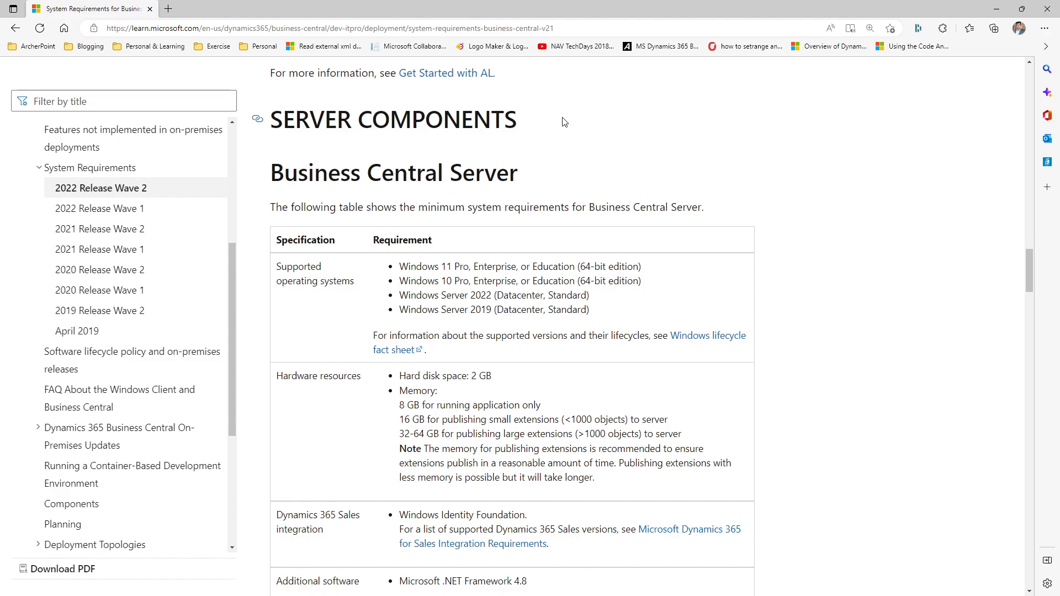
{"action": "triple_click", "coordinate": [296, 261]}
{"action": "double_click", "coordinate": [399, 120]}
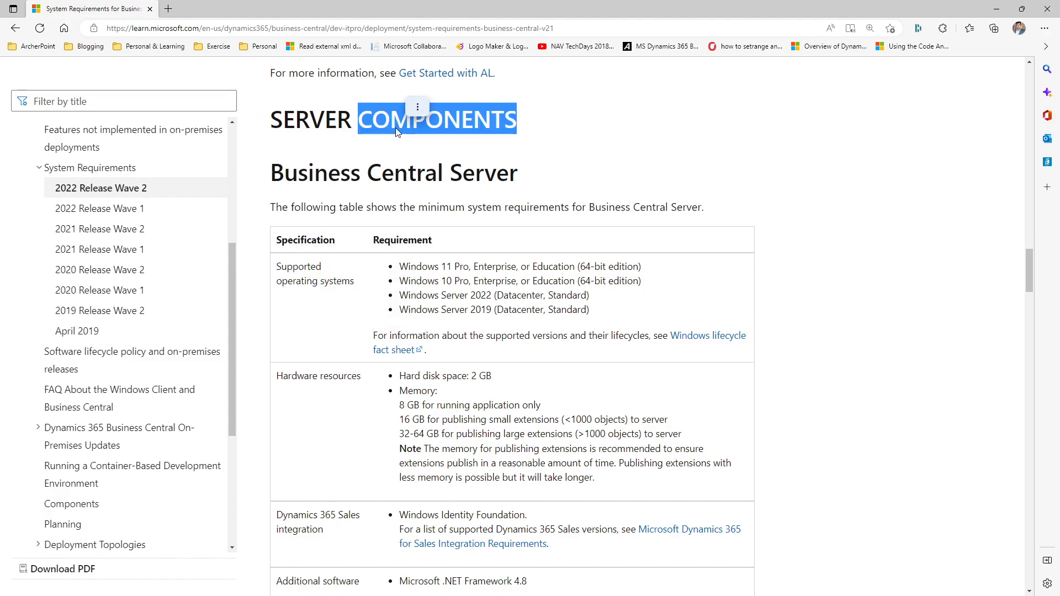
{"action": "triple_click", "coordinate": [388, 176]}
{"action": "left_click_drag", "start_coordinate": [400, 269], "coordinate": [402, 300]}
{"action": "triple_click", "coordinate": [595, 267]}
{"action": "left_click", "coordinate": [598, 312]}
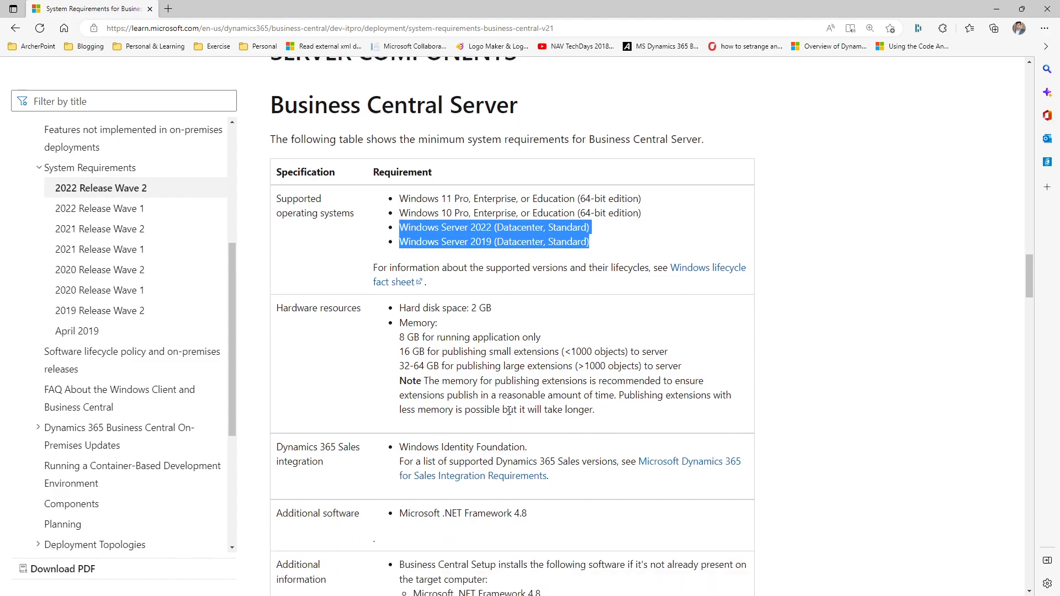
Step: Review the Business Central Web Server Components requirements, highlighting the Internet Information Services entry and the supported Windows 11 and Windows 10 editions
{"action": "scroll", "coordinate": [508, 415], "scroll_direction": "down", "scroll_amount": 9}
{"action": "scroll", "coordinate": [508, 413], "scroll_direction": "down", "scroll_amount": 2}
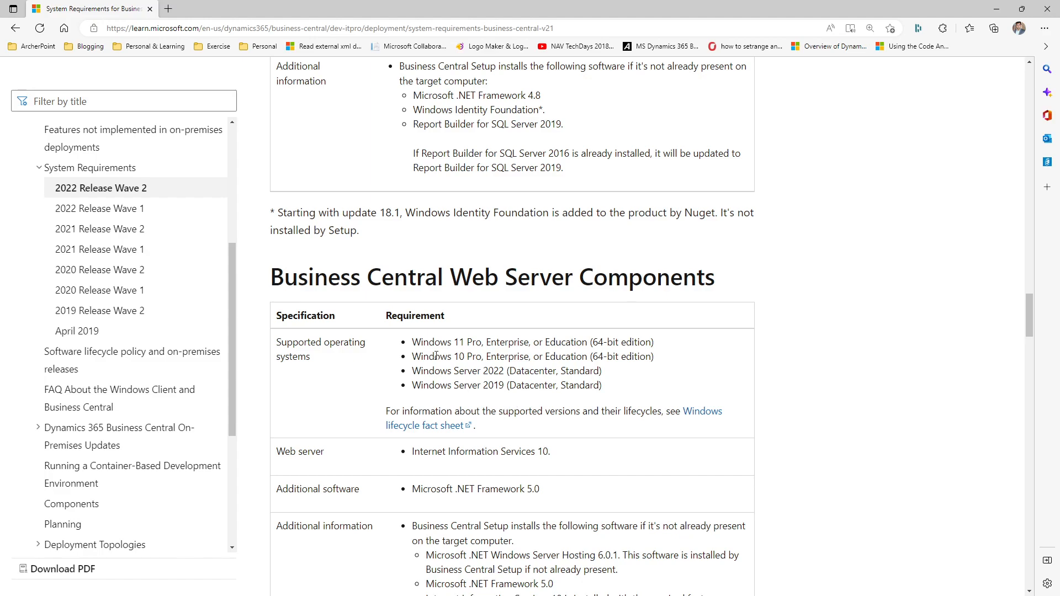
{"action": "left_click_drag", "start_coordinate": [414, 342], "coordinate": [660, 341]}
{"action": "triple_click", "coordinate": [544, 452]}
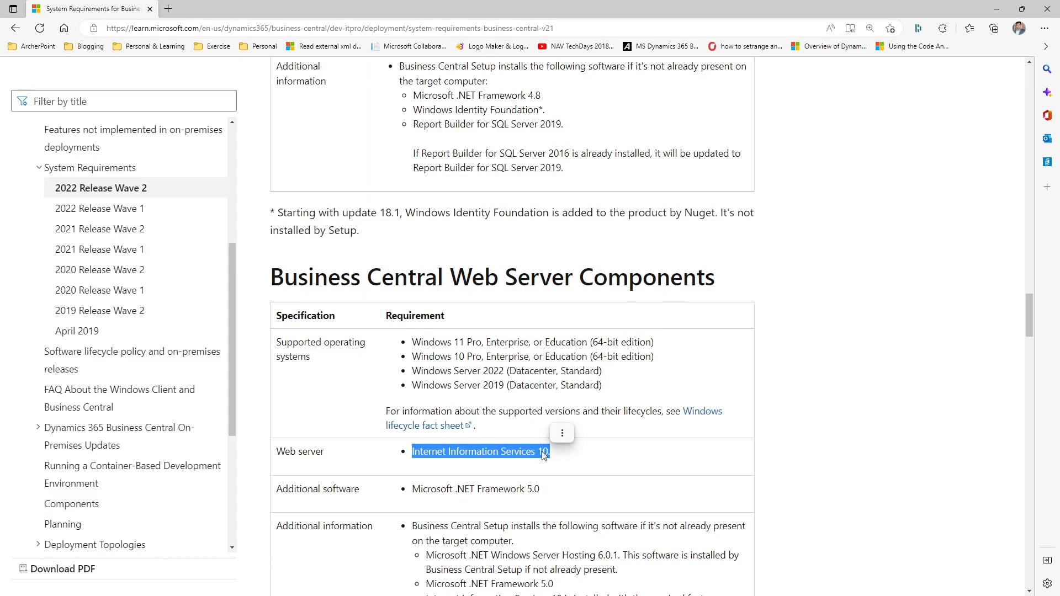
{"action": "triple_click", "coordinate": [447, 343]}
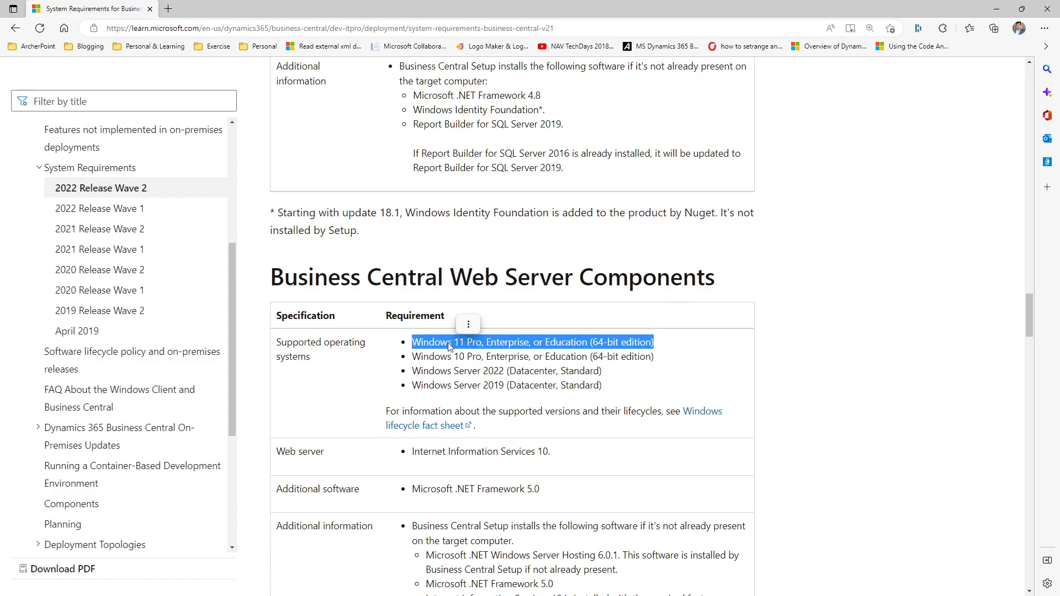
{"action": "left_click_drag", "start_coordinate": [468, 343], "coordinate": [582, 346]}
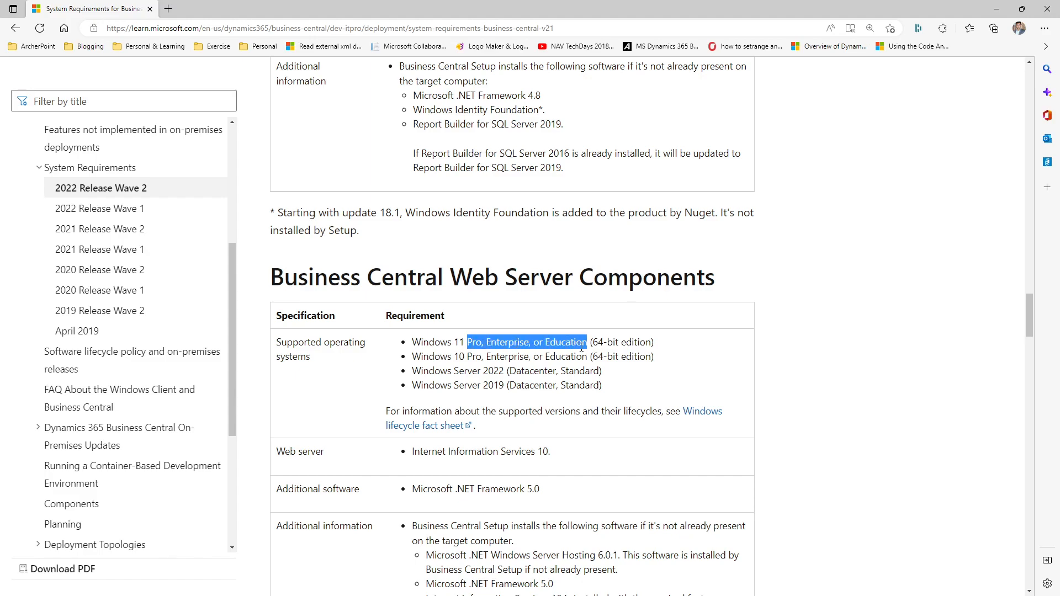
{"action": "left_click_drag", "start_coordinate": [420, 357], "coordinate": [413, 343]}
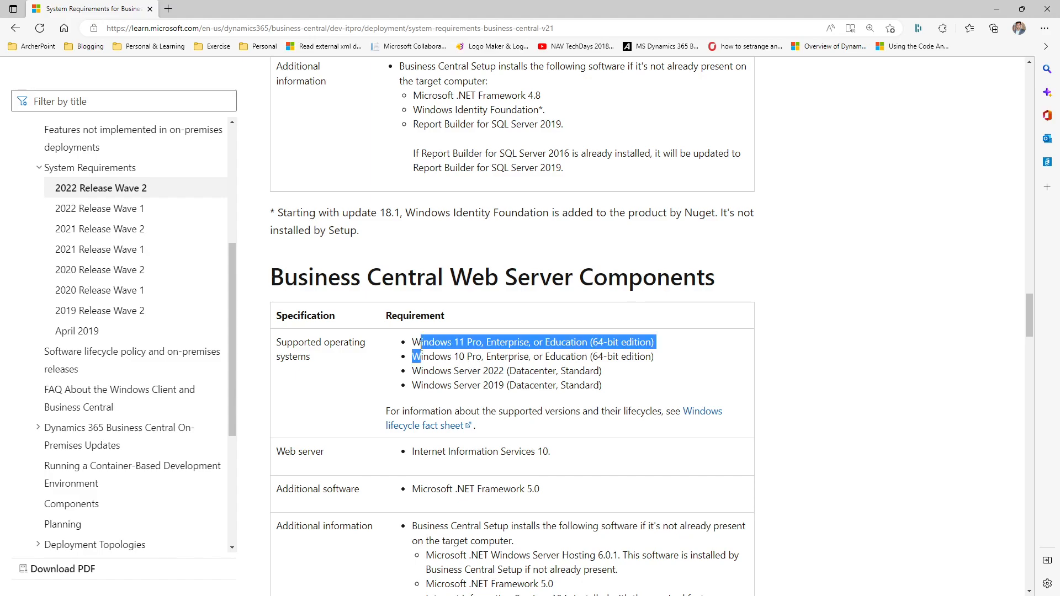
{"action": "double_click", "coordinate": [482, 354]}
{"action": "double_click", "coordinate": [504, 342]}
{"action": "double_click", "coordinate": [553, 343]}
{"action": "triple_click", "coordinate": [603, 351]}
Step: Look through the Database Components requirements and the remaining additional components sections, down to the end of the article
{"action": "scroll", "coordinate": [603, 352], "scroll_direction": "down", "scroll_amount": 10}
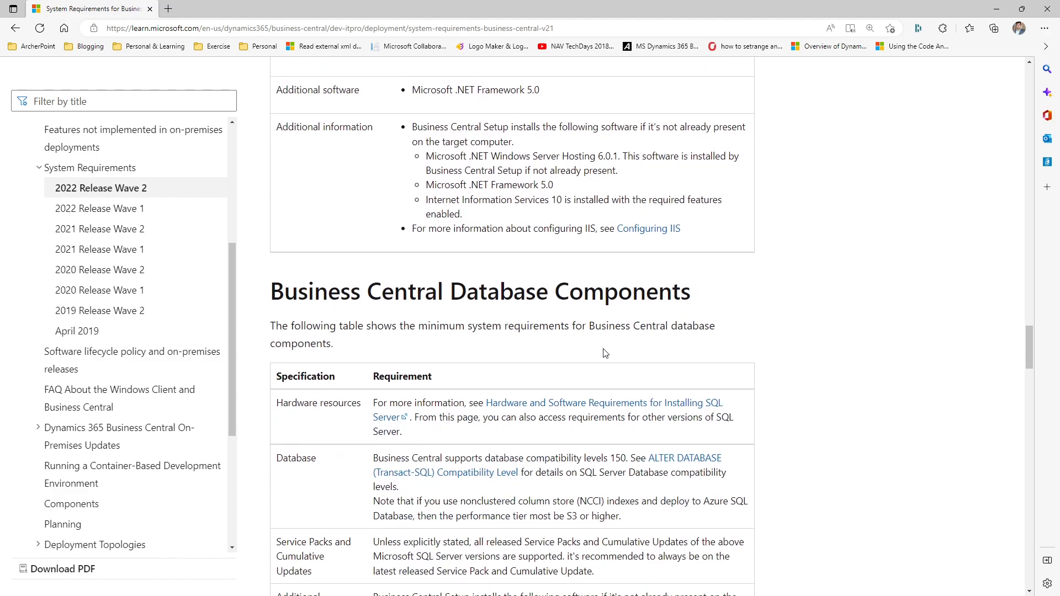
{"action": "scroll", "coordinate": [605, 353], "scroll_direction": "down", "scroll_amount": 8}
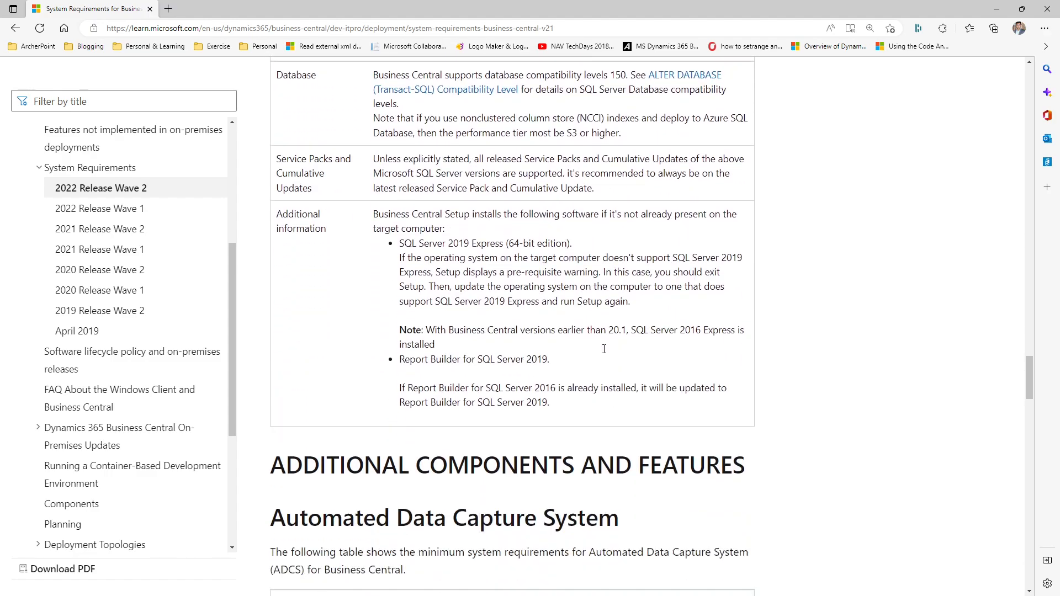
{"action": "scroll", "coordinate": [605, 353], "scroll_direction": "down", "scroll_amount": 4}
{"action": "scroll", "coordinate": [605, 353], "scroll_direction": "down", "scroll_amount": 10}
{"action": "scroll", "coordinate": [605, 349], "scroll_direction": "down", "scroll_amount": 4}
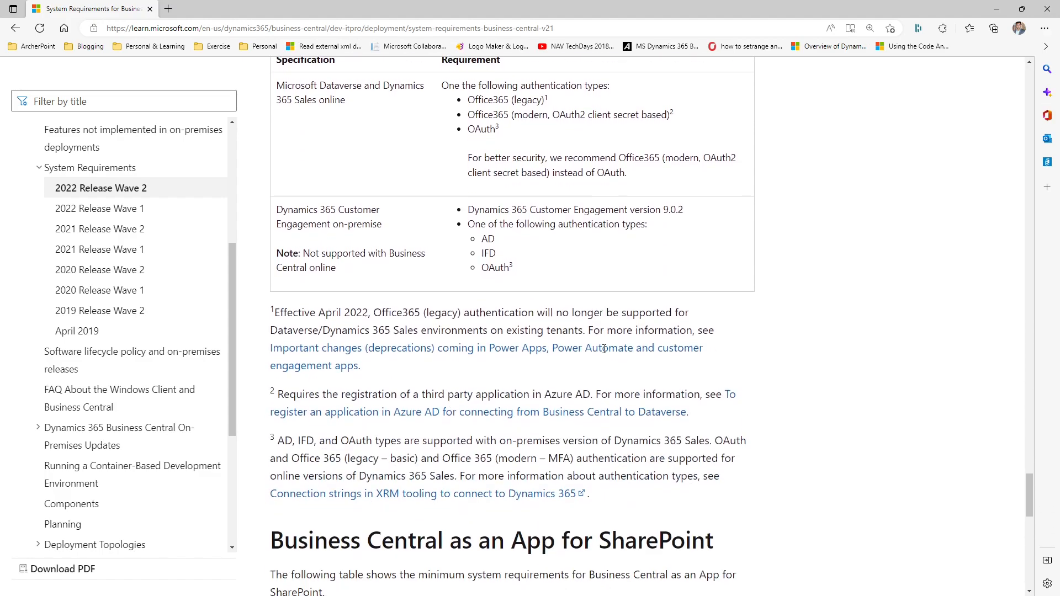
{"action": "scroll", "coordinate": [606, 353], "scroll_direction": "down", "scroll_amount": 3}
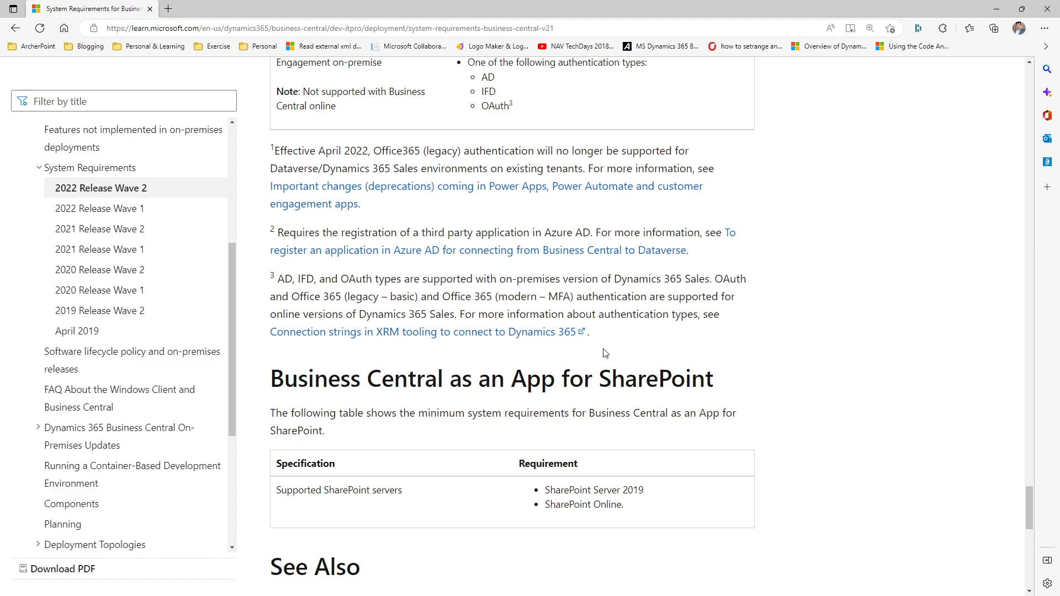
{"action": "scroll", "coordinate": [605, 354], "scroll_direction": "down", "scroll_amount": 3}
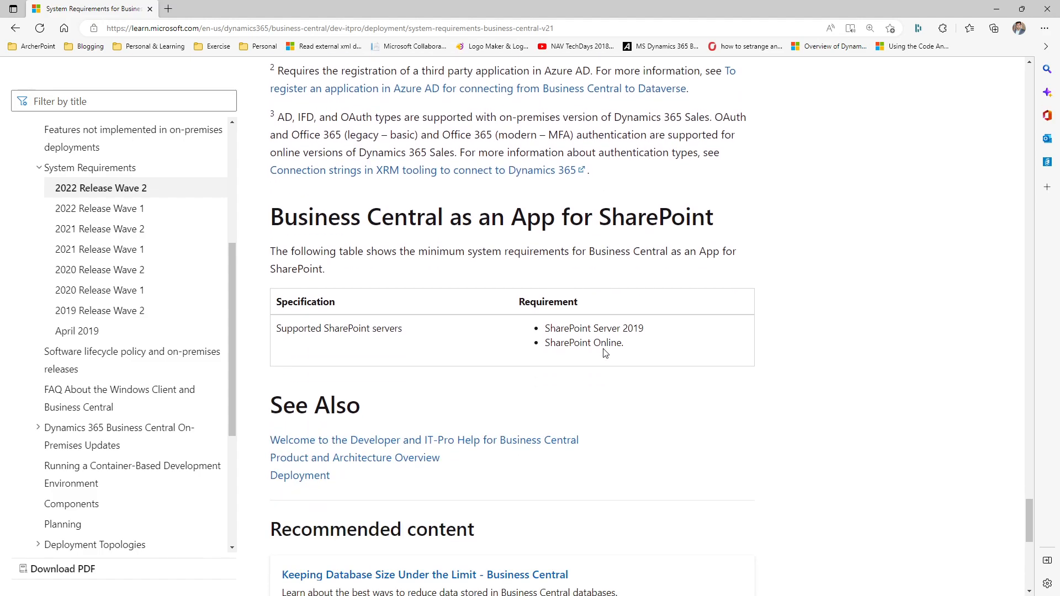
{"action": "scroll", "coordinate": [605, 353], "scroll_direction": "down", "scroll_amount": 2}
{"action": "scroll", "coordinate": [606, 354], "scroll_direction": "up", "scroll_amount": 10}
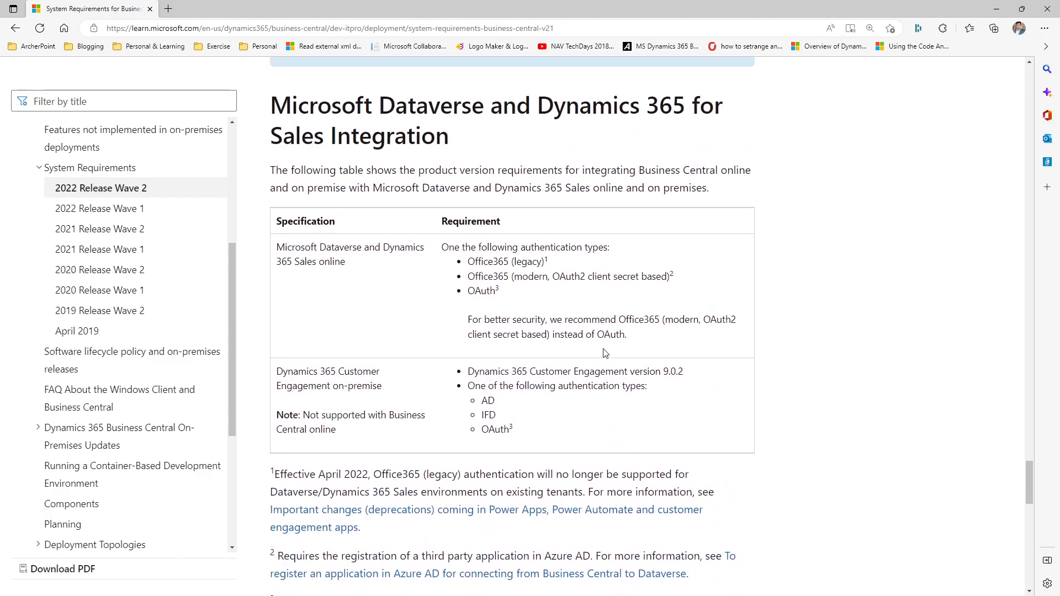
{"action": "scroll", "coordinate": [606, 353], "scroll_direction": "up", "scroll_amount": 9}
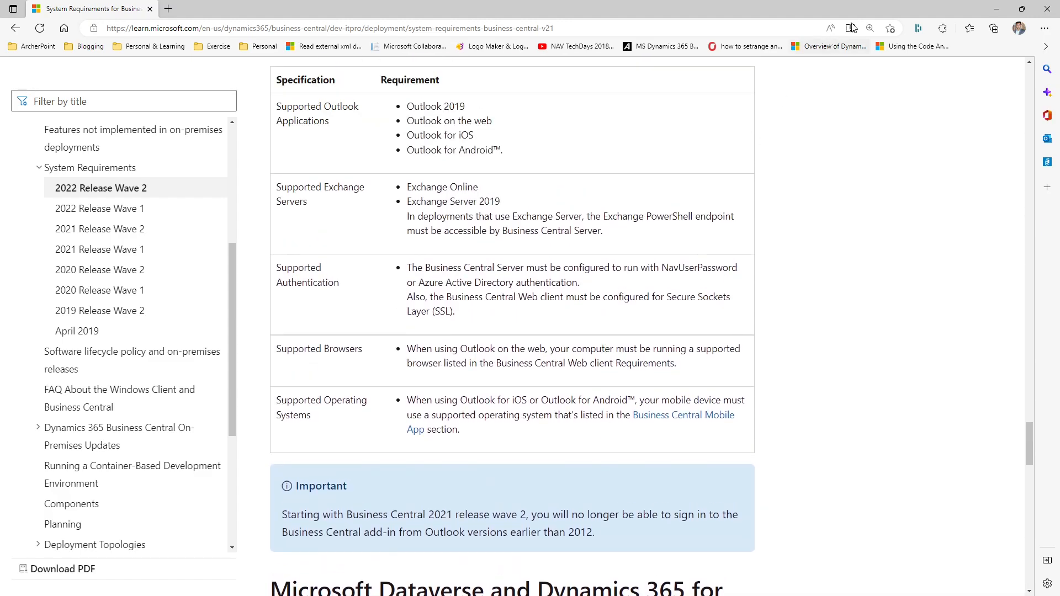
Step: Minimize the browser, move the demo folder window lower on the desktop and select the BC21.2 folder
{"action": "left_click", "coordinate": [996, 8]}
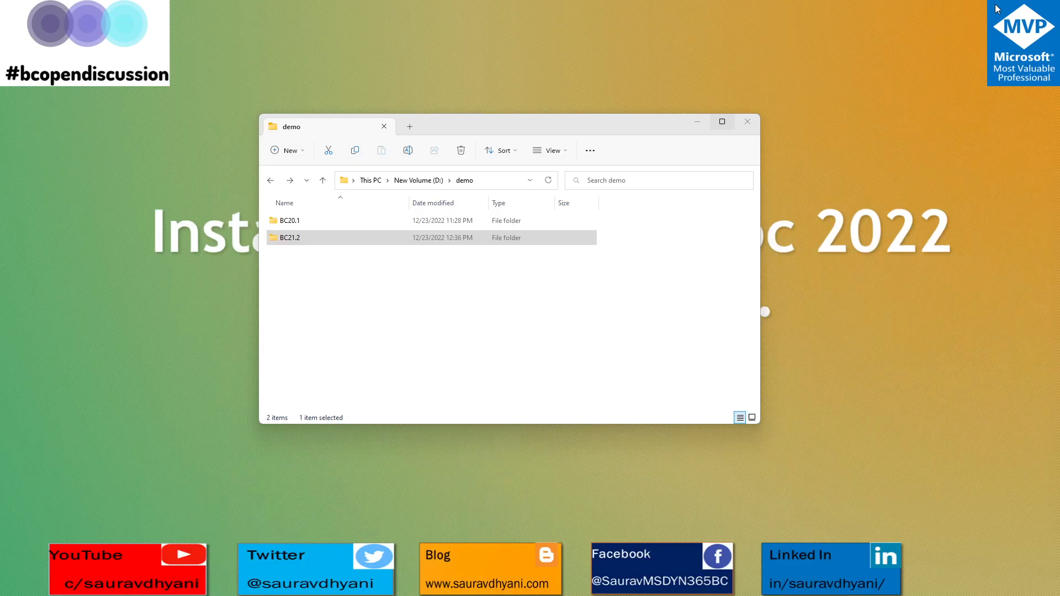
{"action": "left_click", "coordinate": [617, 249]}
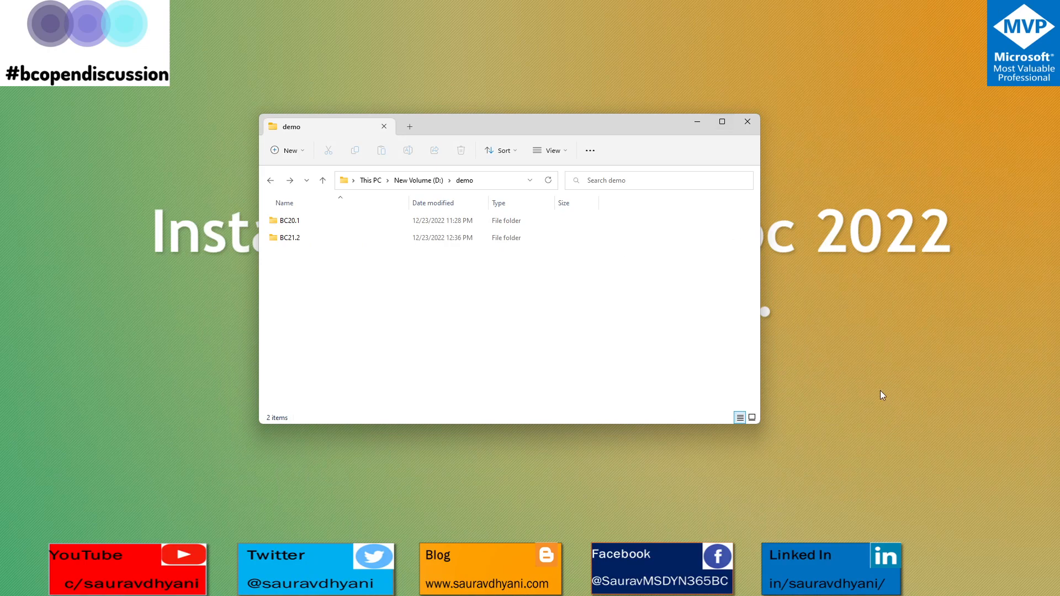
{"action": "left_click", "coordinate": [293, 221]}
{"action": "left_click_drag", "start_coordinate": [490, 128], "coordinate": [513, 339]}
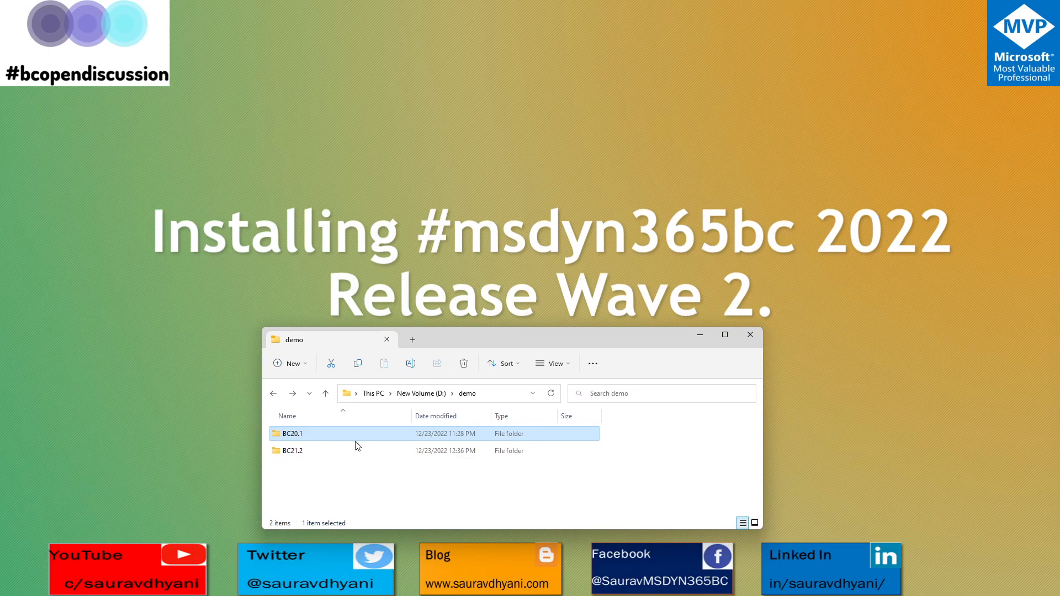
{"action": "left_click", "coordinate": [340, 457]}
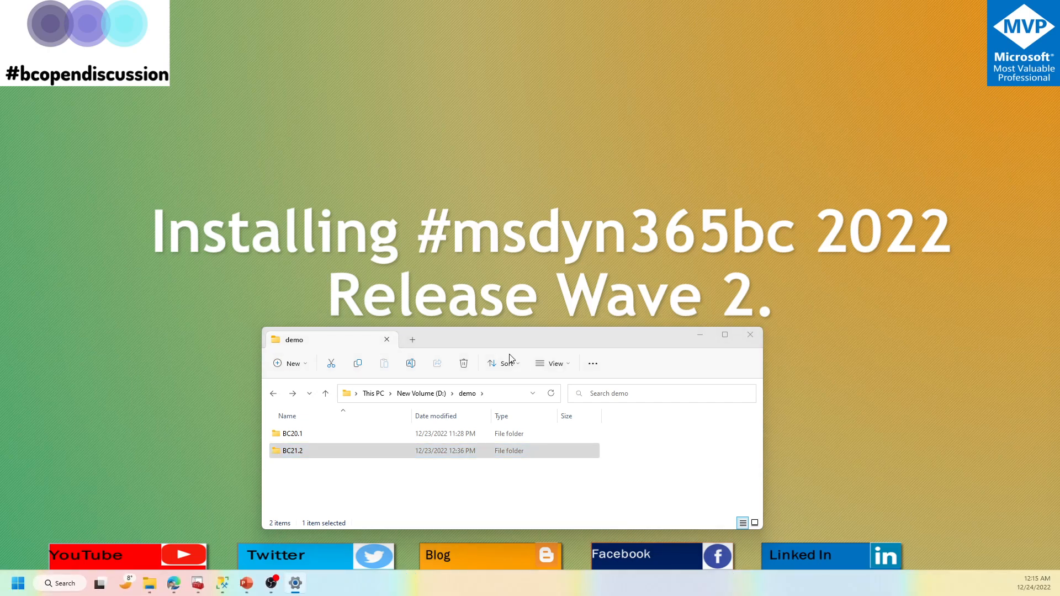
Step: Open the file location of the Business Central Administration shortcut, and move and enlarge the Programs folder window to display the Business Central shortcuts
{"action": "left_click", "coordinate": [17, 587]}
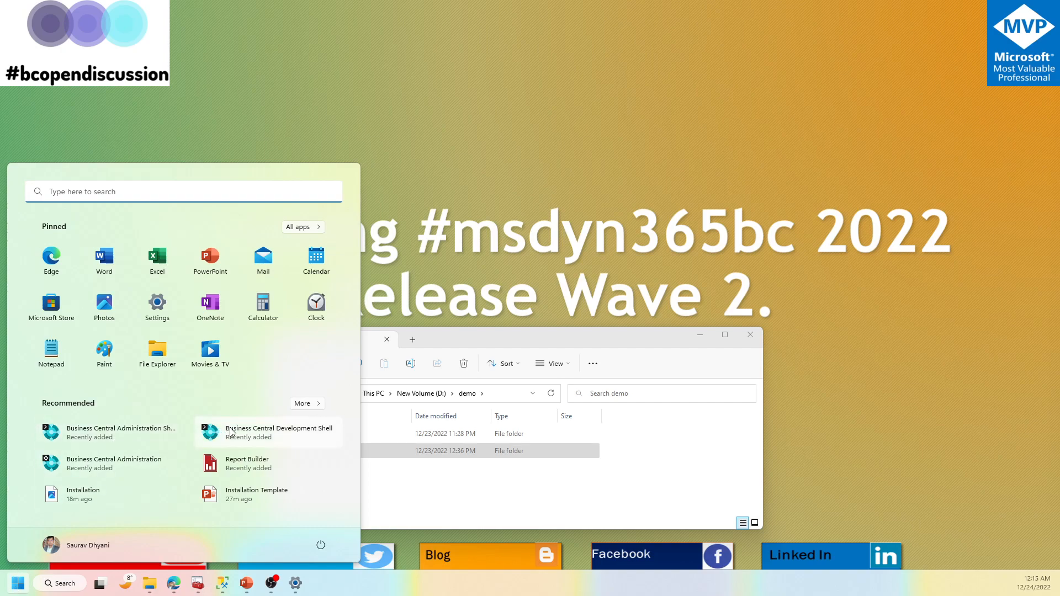
{"action": "right_click", "coordinate": [112, 470]}
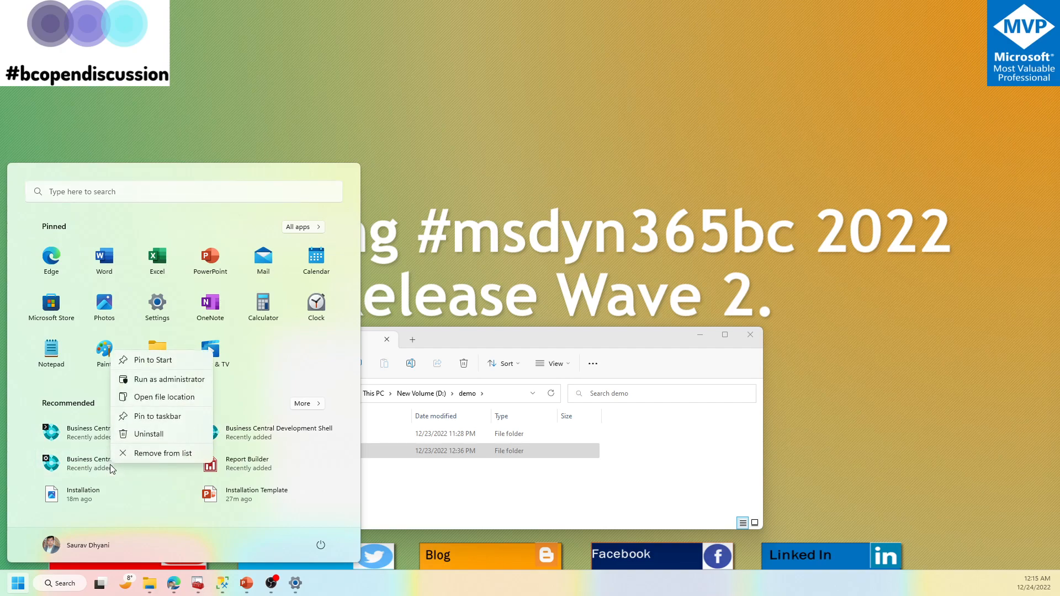
{"action": "left_click", "coordinate": [184, 402]}
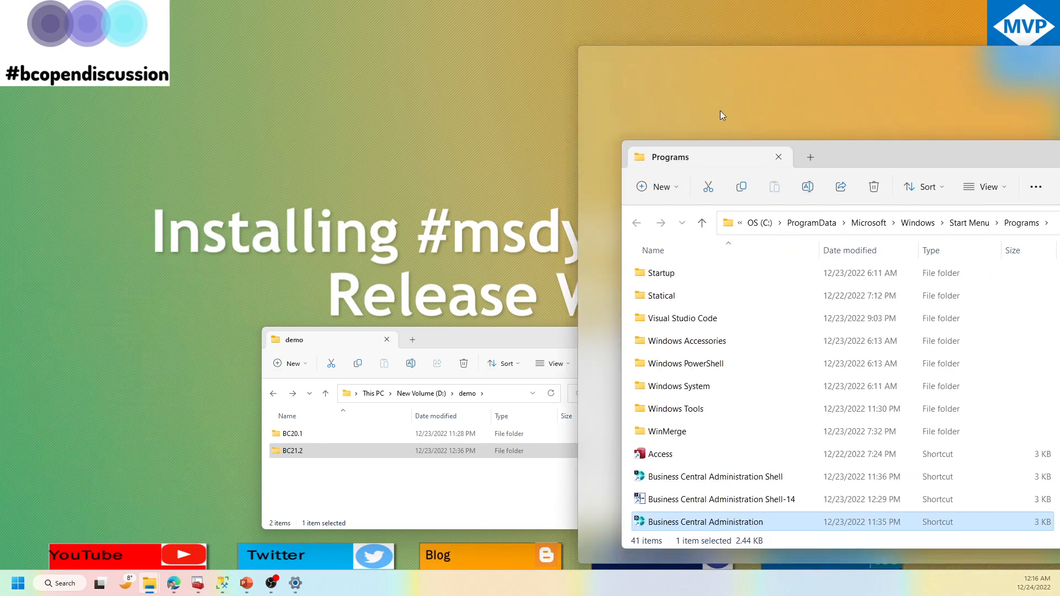
{"action": "left_click_drag", "start_coordinate": [957, 160], "coordinate": [469, 101]}
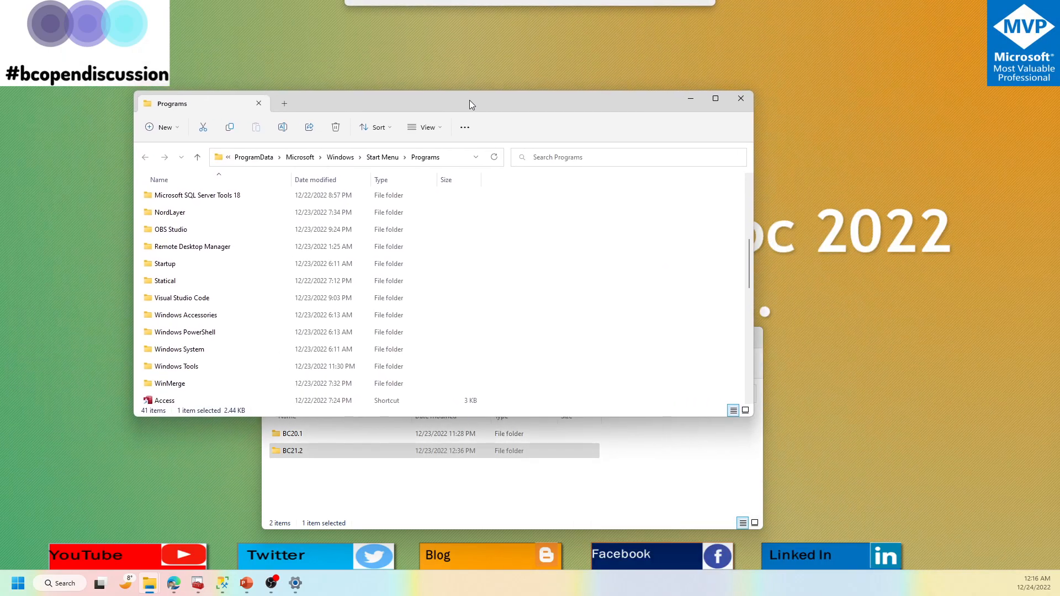
{"action": "scroll", "coordinate": [446, 283], "scroll_direction": "down", "scroll_amount": 5}
{"action": "scroll", "coordinate": [446, 284], "scroll_direction": "up", "scroll_amount": 1}
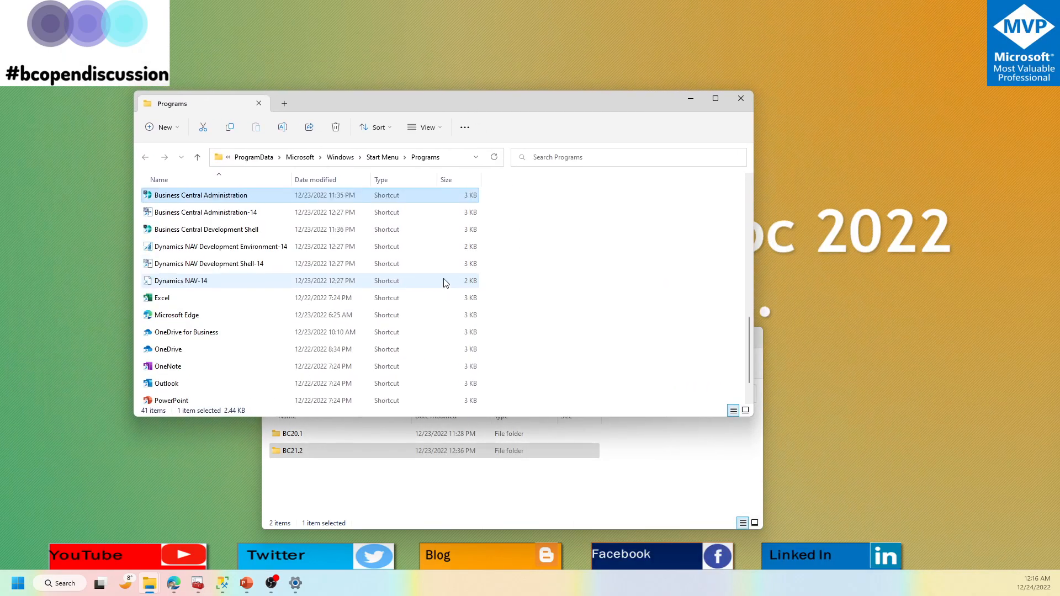
{"action": "left_click_drag", "start_coordinate": [745, 419], "coordinate": [914, 543]}
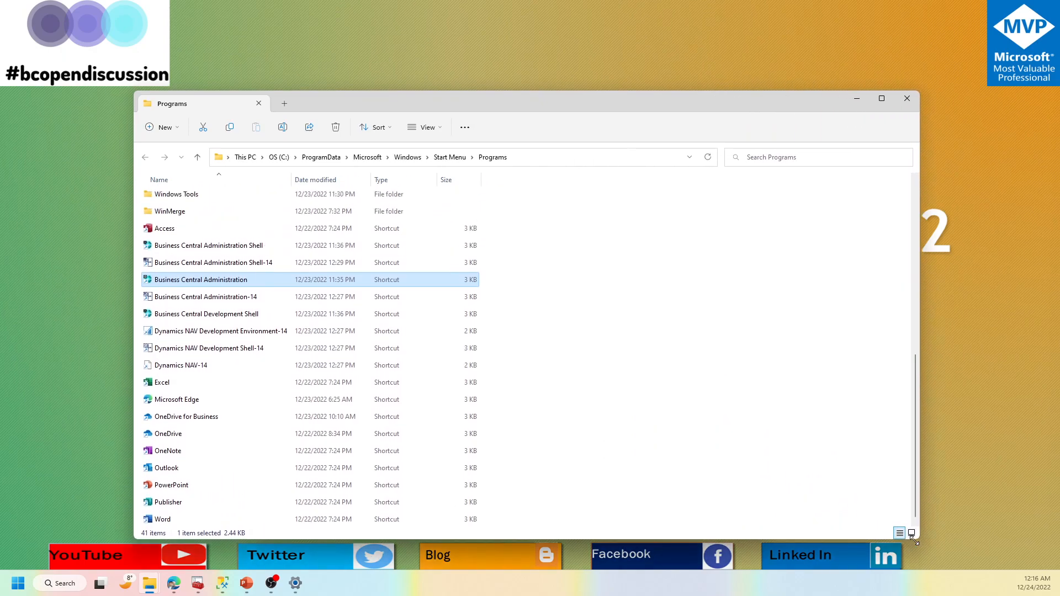
Step: Select the Business Central and Dynamics NAV Development shortcuts ending in -14 together to point out their version suffix
{"action": "left_click", "coordinate": [255, 297]}
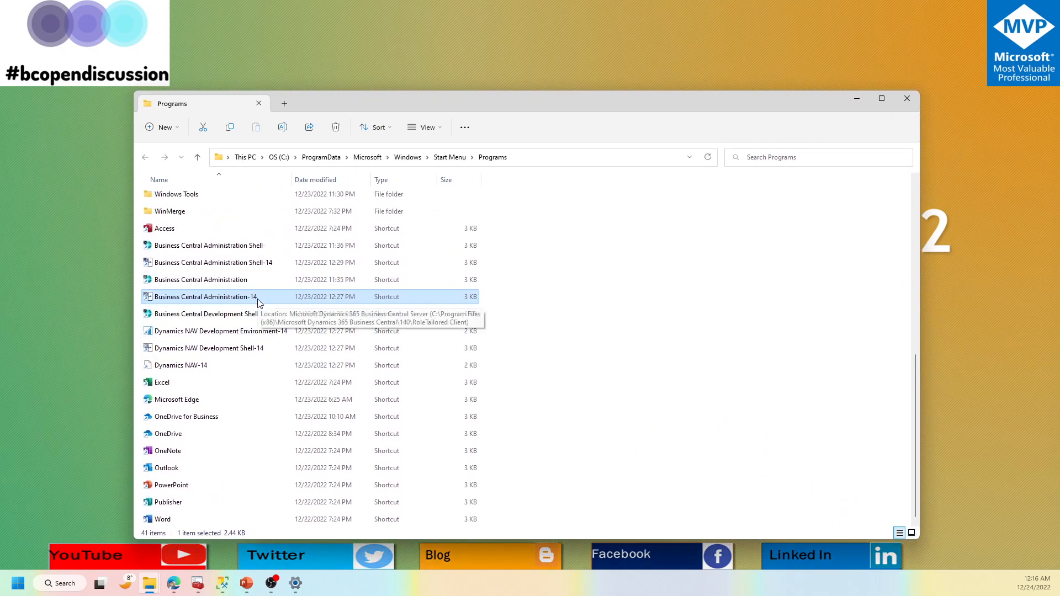
{"action": "left_click", "coordinate": [283, 331], "text": "ctrl"}
{"action": "left_click", "coordinate": [262, 349], "text": "ctrl"}
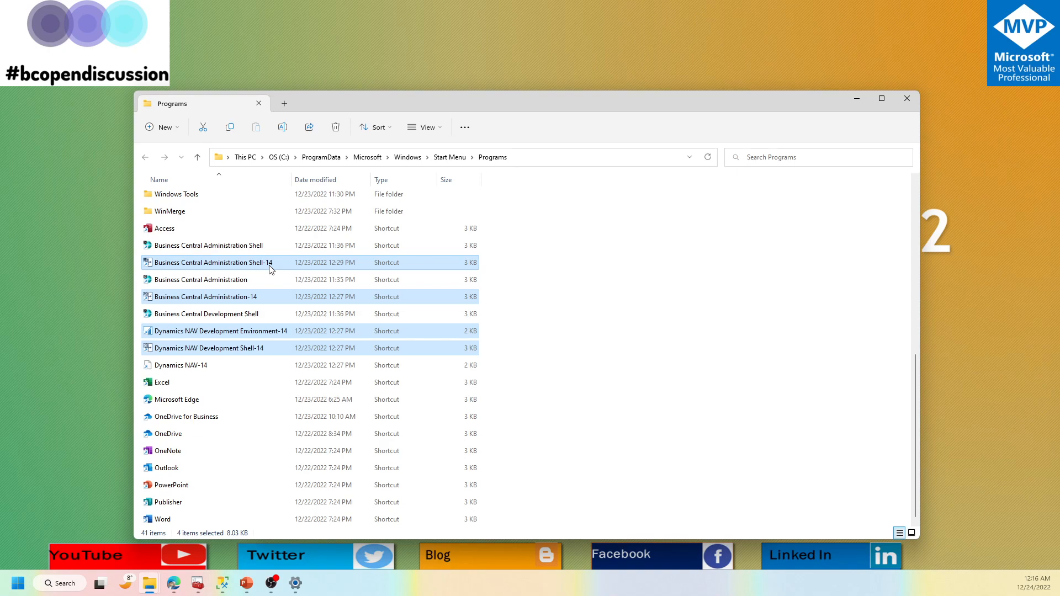
Step: Rename the Business Central Administration Shell shortcut as "Business Central Administration Shell -20"
{"action": "left_click", "coordinate": [261, 249]}
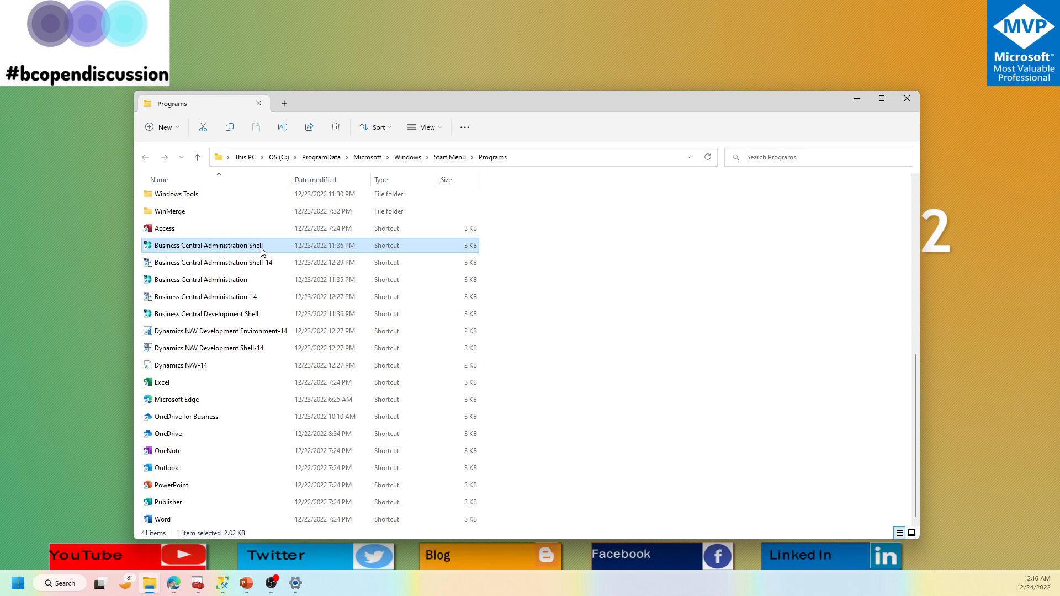
{"action": "left_click", "coordinate": [262, 246]}
{"action": "left_click", "coordinate": [264, 246]}
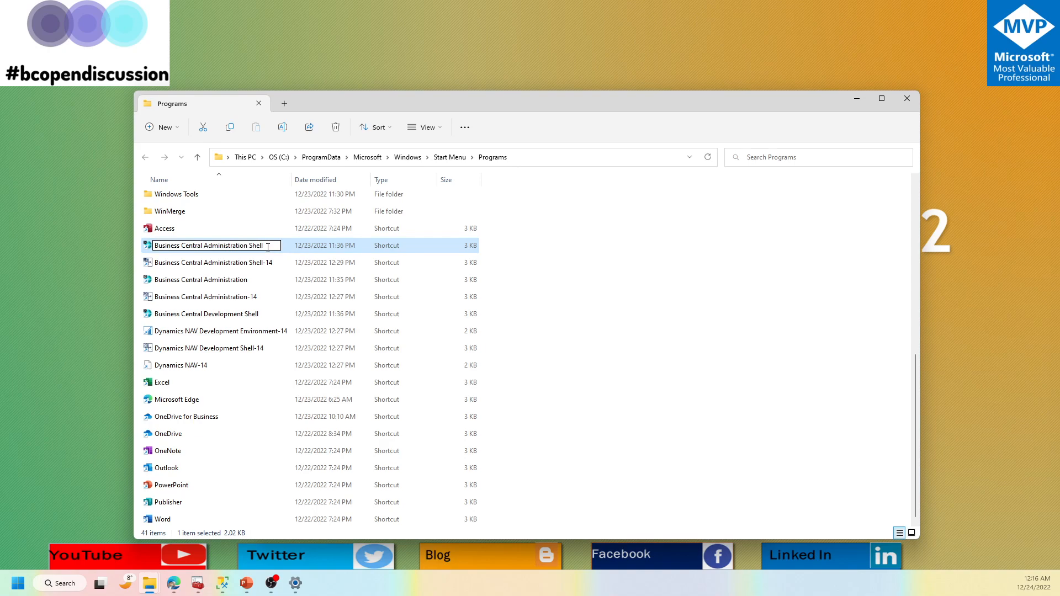
{"action": "type", "text": "0"}
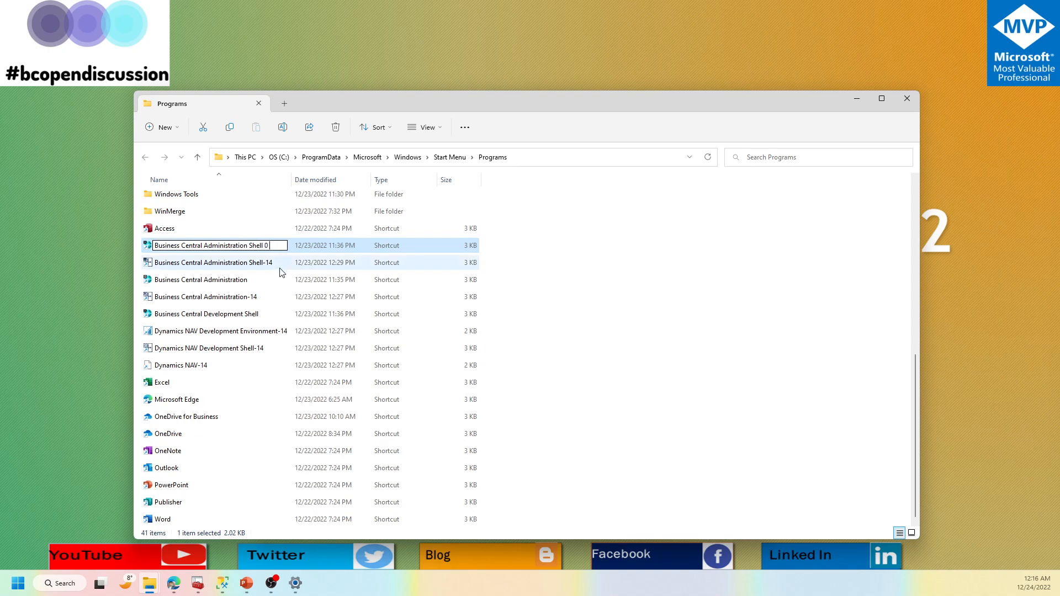
{"action": "key", "text": "BackSpace"}
{"action": "type", "text": "-20"}
{"action": "key", "text": "shift+Left"}
{"action": "key", "text": "shift+Left"}
{"action": "key", "text": "shift+Left"}
{"action": "key", "text": "shift+Left"}
{"action": "key", "text": "Return"}
{"action": "key", "text": "Return"}
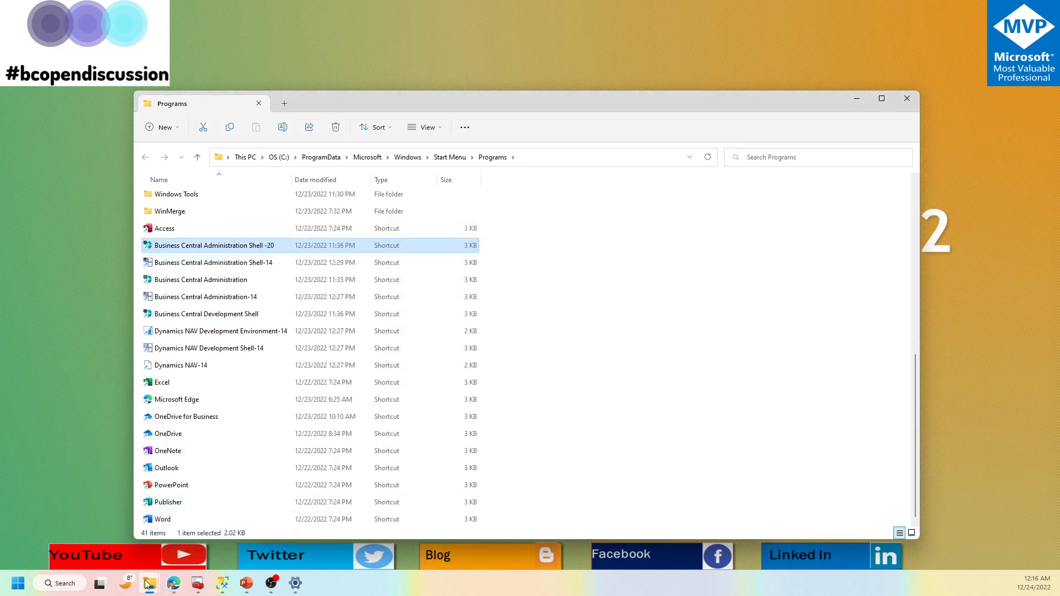
Step: Rename the Business Central Administration shortcut as "Business Central Administration -20", granting administrator permission
{"action": "mouse_move", "coordinate": [148, 585]}
{"action": "left_click", "coordinate": [70, 539]}
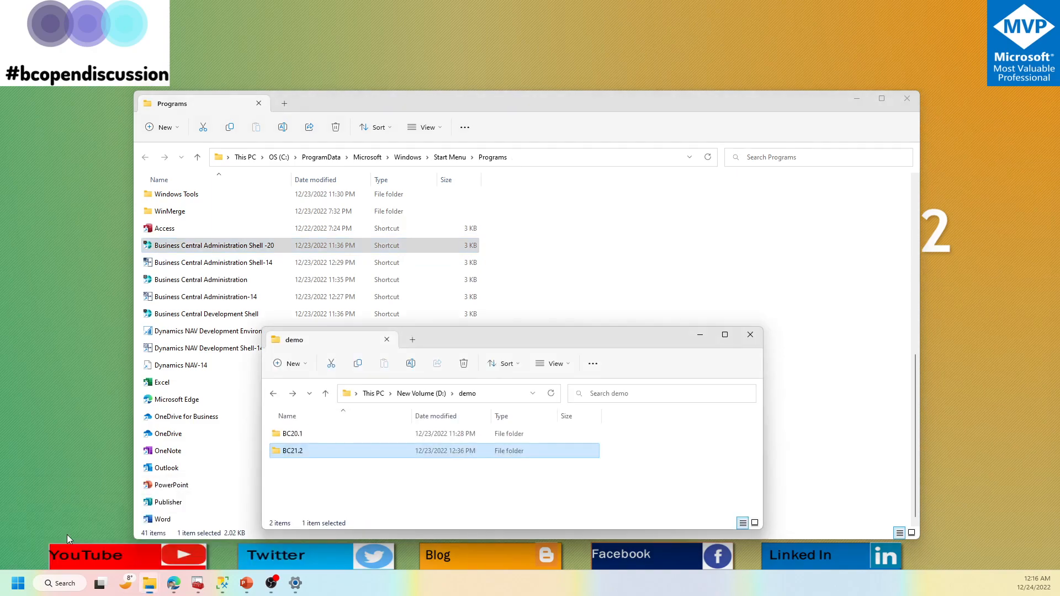
{"action": "left_click", "coordinate": [247, 282]}
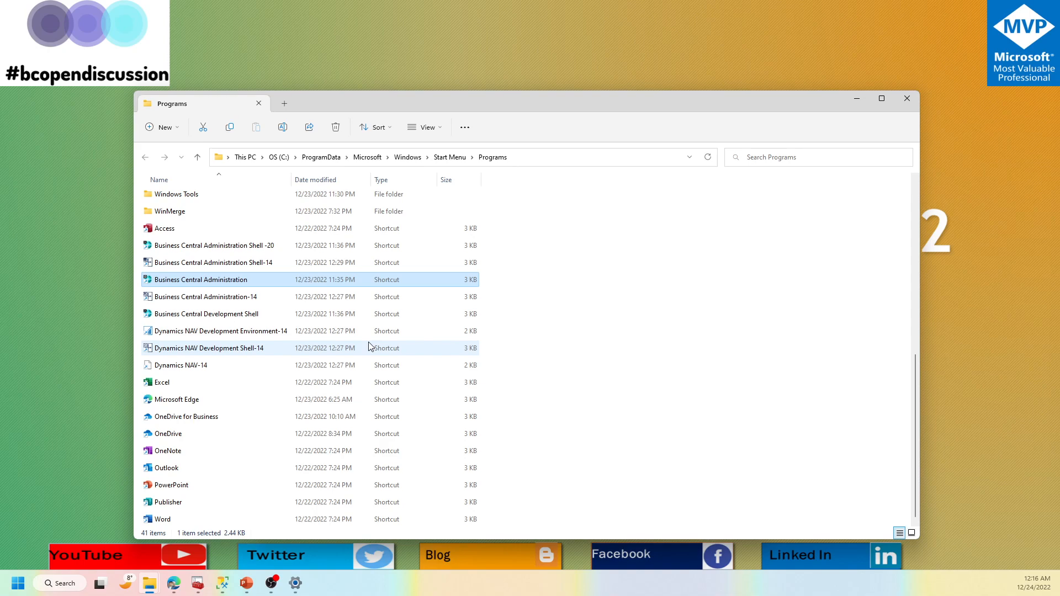
{"action": "key", "text": "F2"}
{"action": "key", "text": "End"}
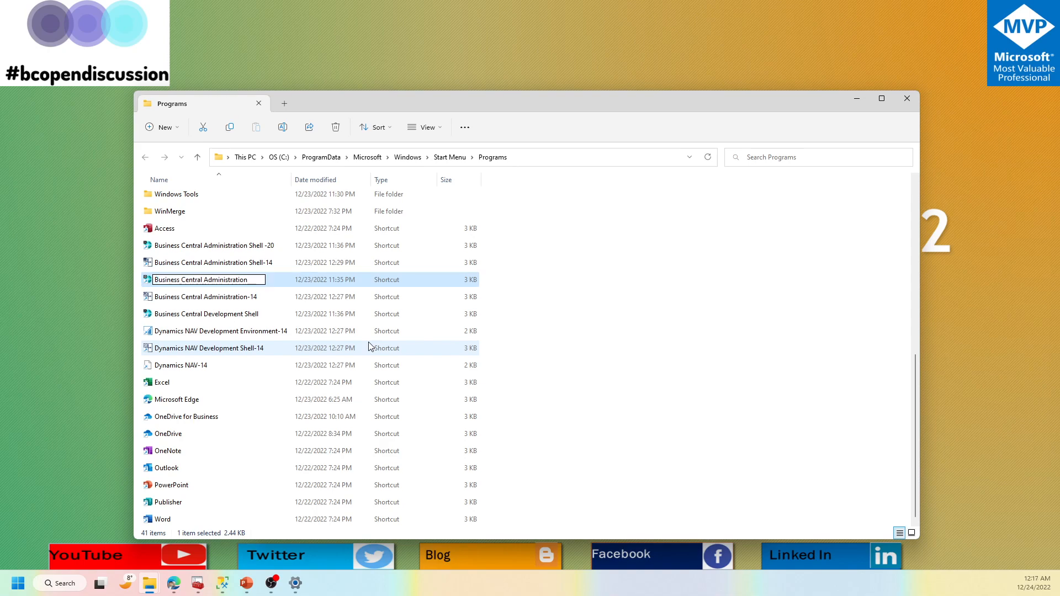
{"action": "type", "text": "-20"}
{"action": "key", "text": "Return"}
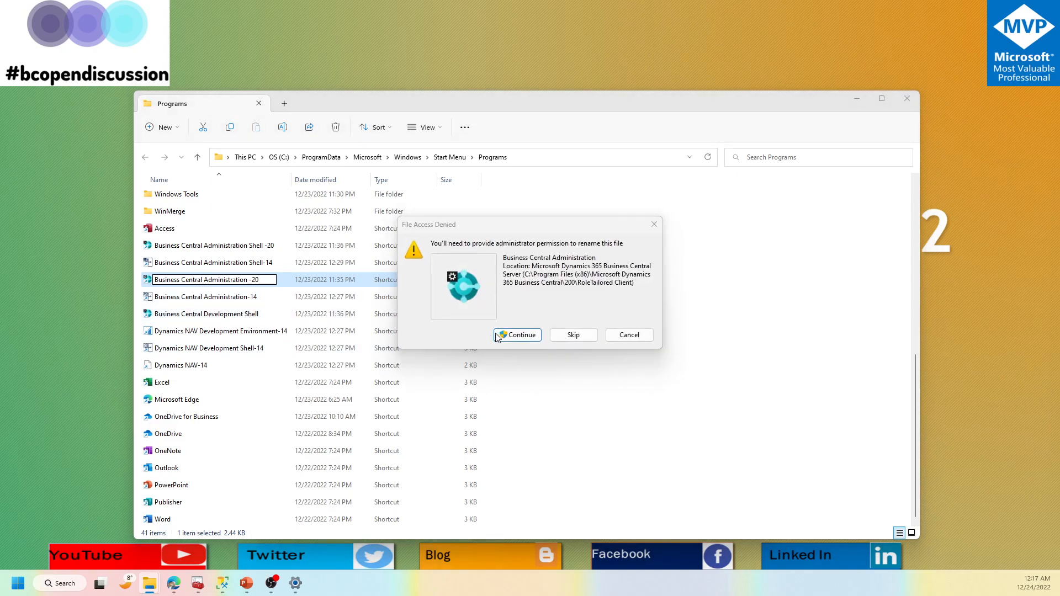
{"action": "left_click", "coordinate": [496, 335]}
Step: Rename the Business Central Development Shell shortcut as "Business Central Development Shell -20", granting administrator permission
{"action": "left_click", "coordinate": [241, 316]}
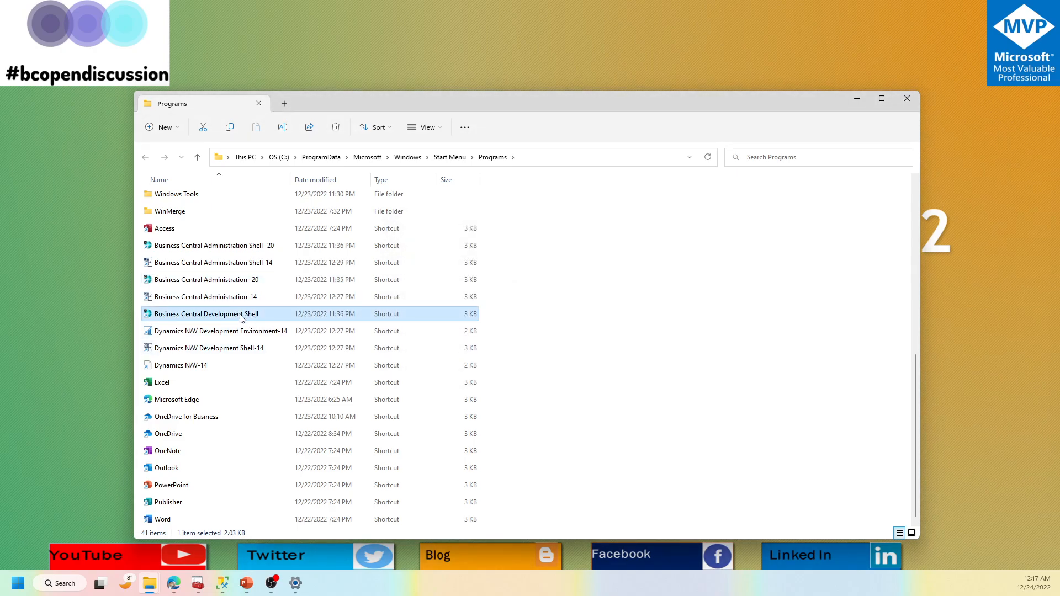
{"action": "key", "text": "F2"}
{"action": "key", "text": "End"}
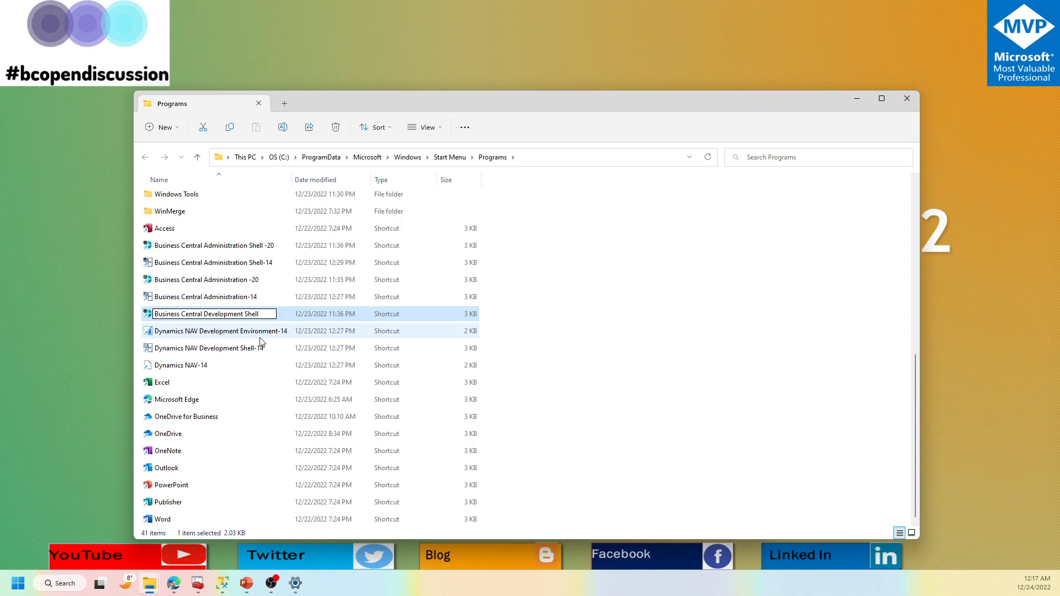
{"action": "type", "text": "-20"}
{"action": "key", "text": "Return"}
{"action": "left_click", "coordinate": [502, 336]}
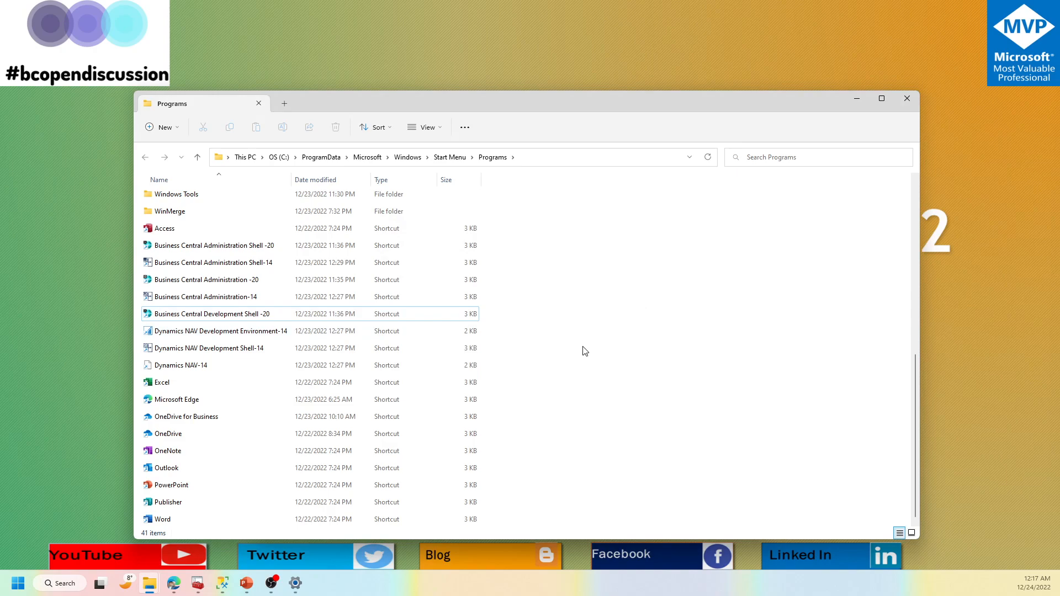
Step: Select the three Business Central shortcuts ending in -20 together to point them out, and close the Programs folder window
{"action": "left_click", "coordinate": [231, 317]}
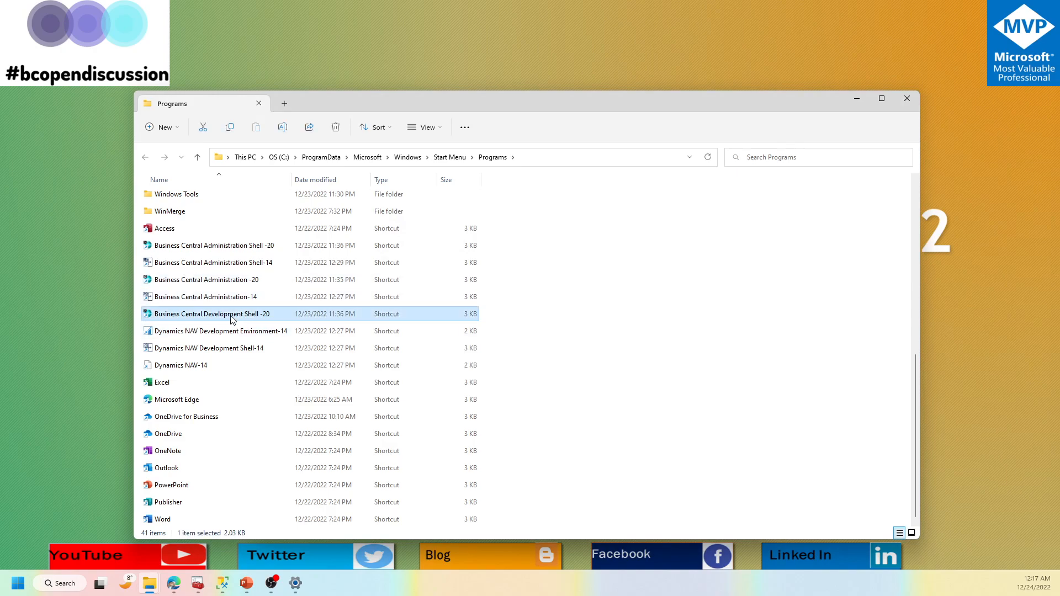
{"action": "left_click", "coordinate": [262, 280], "text": "ctrl"}
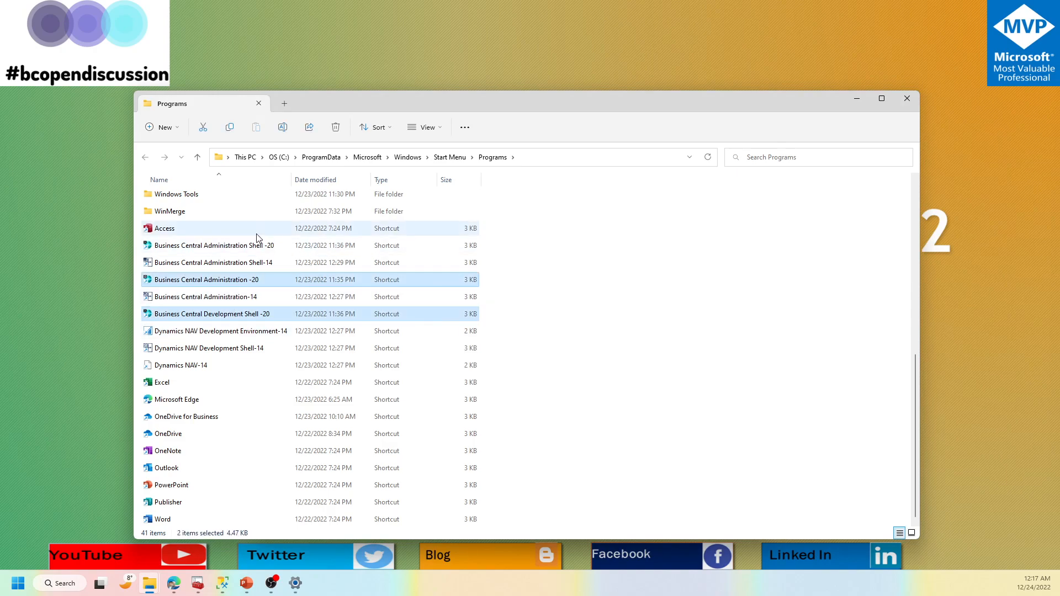
{"action": "left_click", "coordinate": [259, 250], "text": "ctrl"}
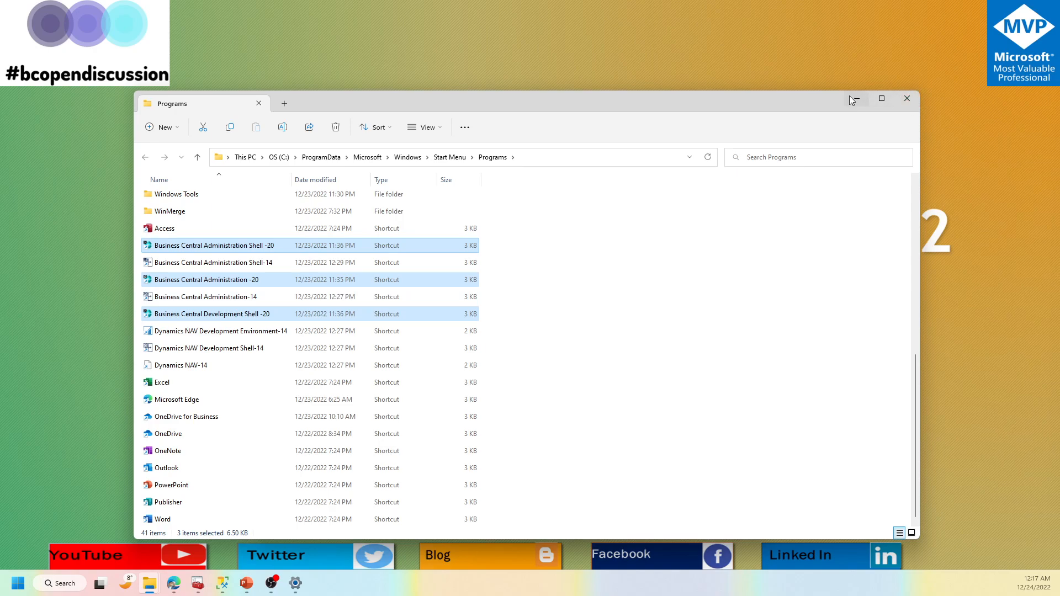
{"action": "left_click", "coordinate": [901, 101]}
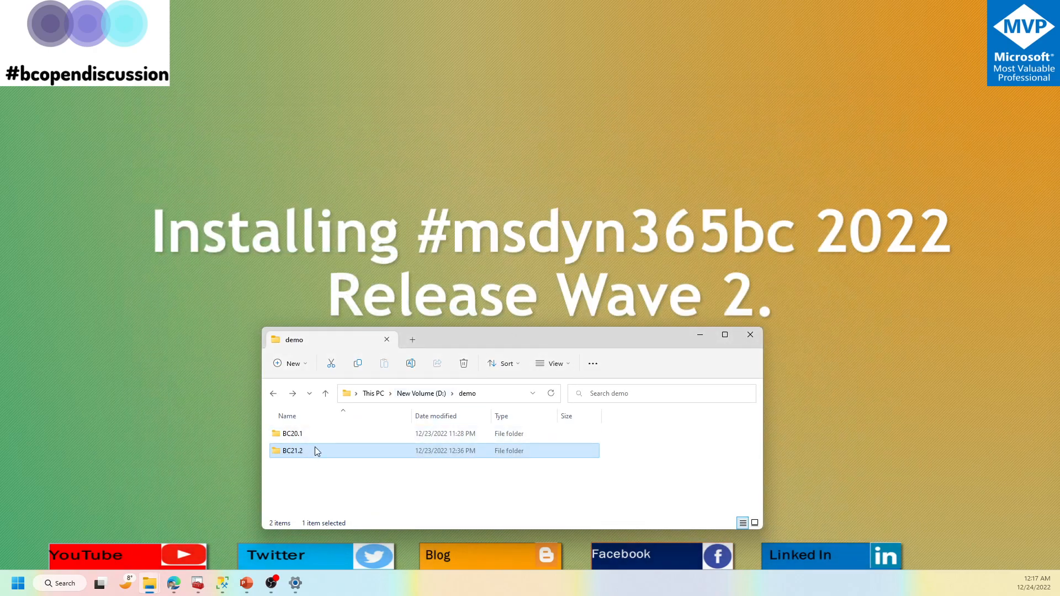
Step: Enlarge the demo folder window upward, open the BC21.2 folder and display its contents as icons
{"action": "left_click_drag", "start_coordinate": [489, 327], "coordinate": [489, 139]}
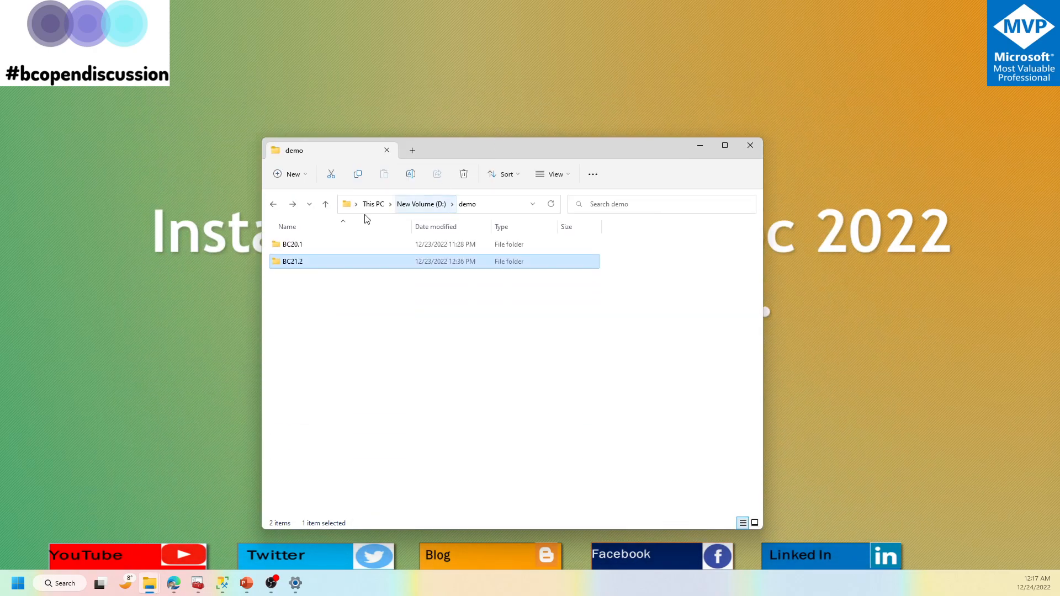
{"action": "double_click", "coordinate": [297, 268]}
{"action": "scroll", "coordinate": [402, 344], "scroll_direction": "up", "scroll_amount": 3}
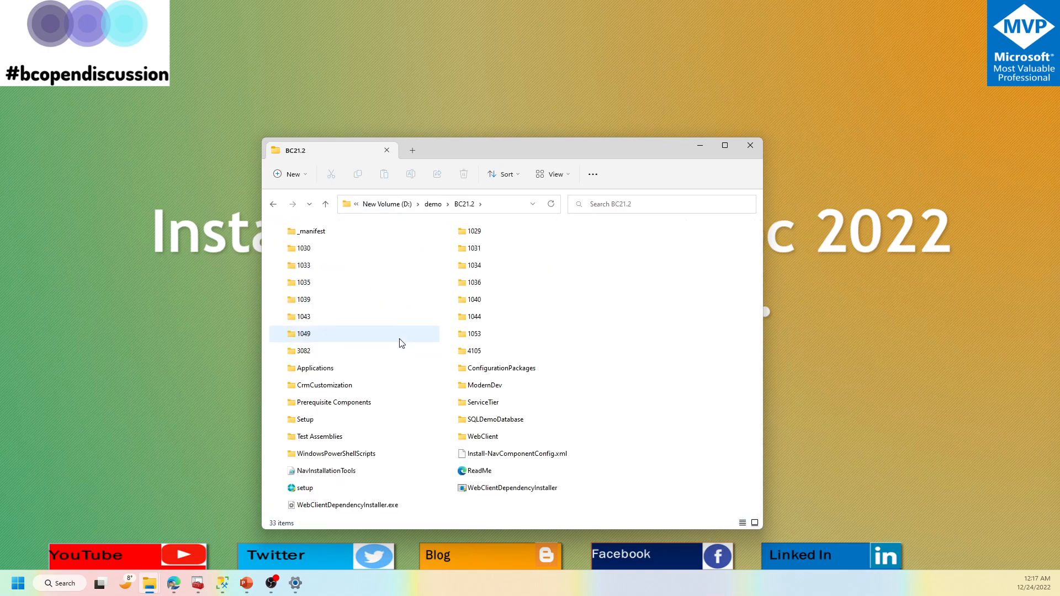
{"action": "scroll", "coordinate": [401, 343], "scroll_direction": "down", "scroll_amount": 1}
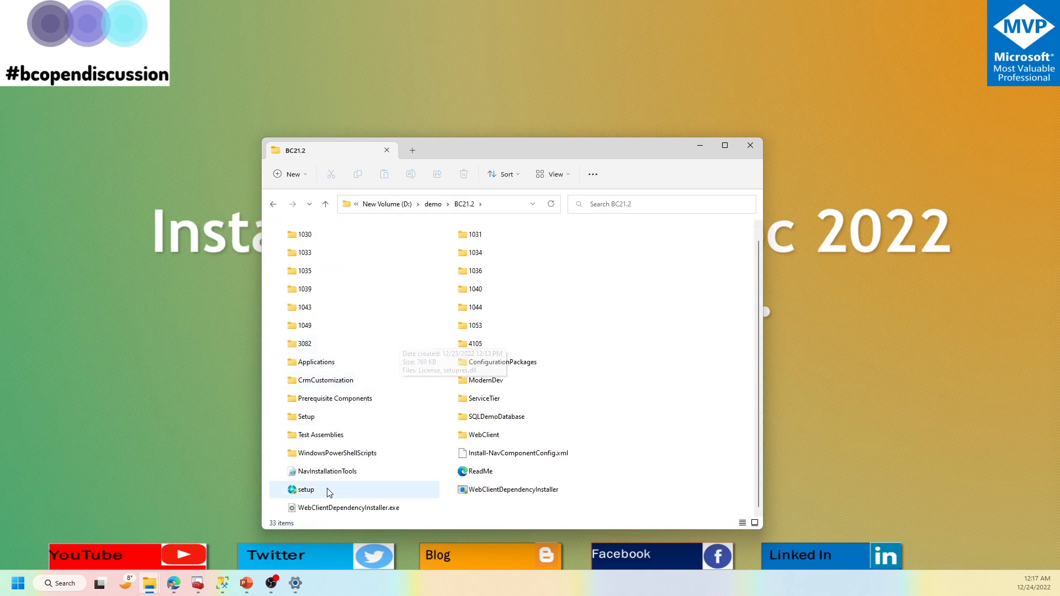
{"action": "scroll", "coordinate": [318, 493], "scroll_direction": "up", "scroll_amount": 1}
{"action": "scroll", "coordinate": [318, 493], "scroll_direction": "up", "scroll_amount": 1}
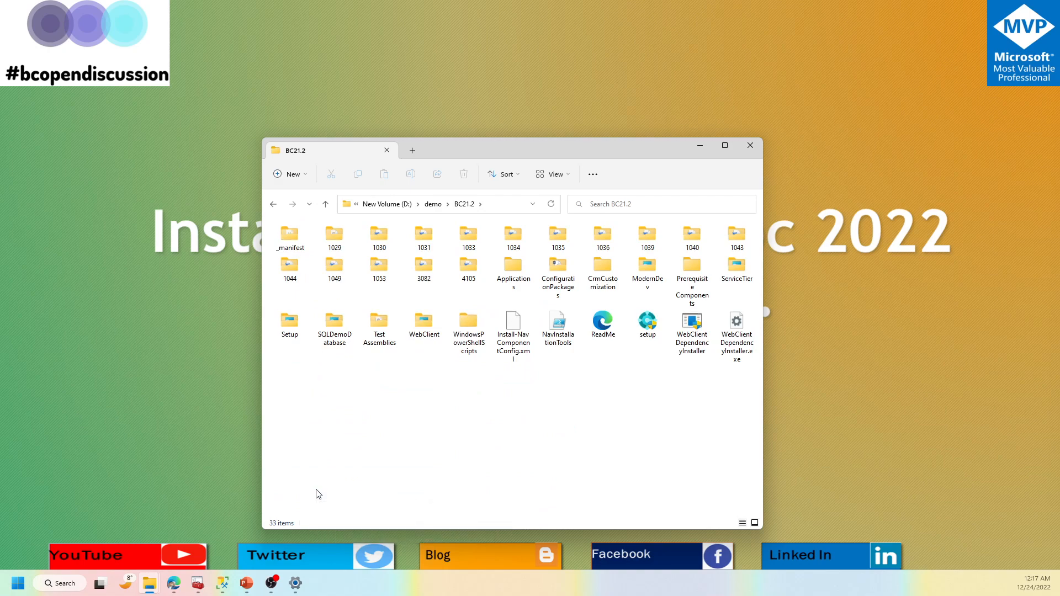
Step: Run the BC21.2 setup as administrator, allow it to make changes, and position the wizard over the folder window
{"action": "left_click", "coordinate": [649, 338]}
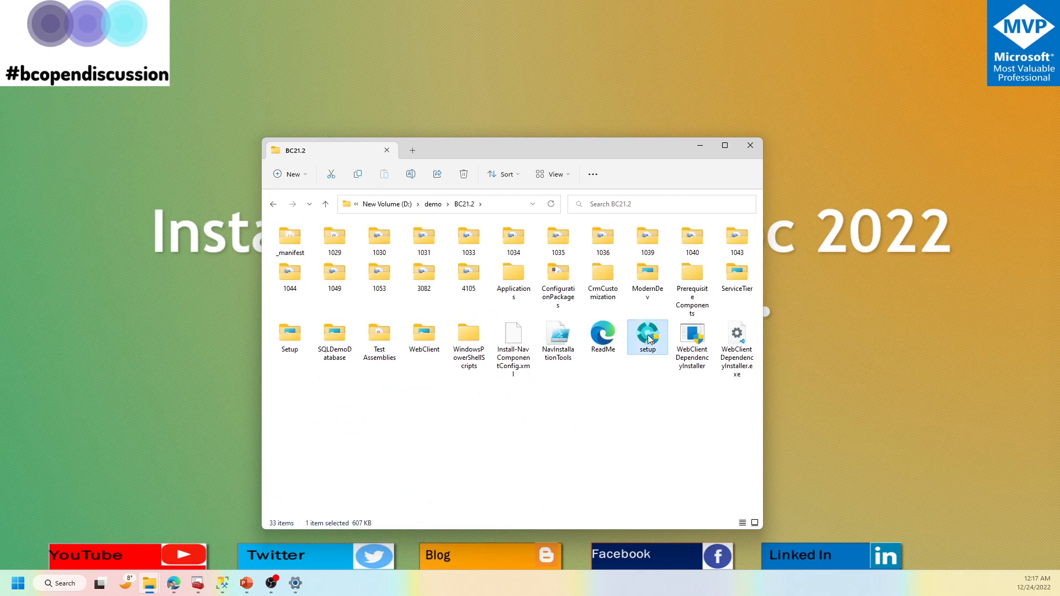
{"action": "right_click", "coordinate": [650, 339]}
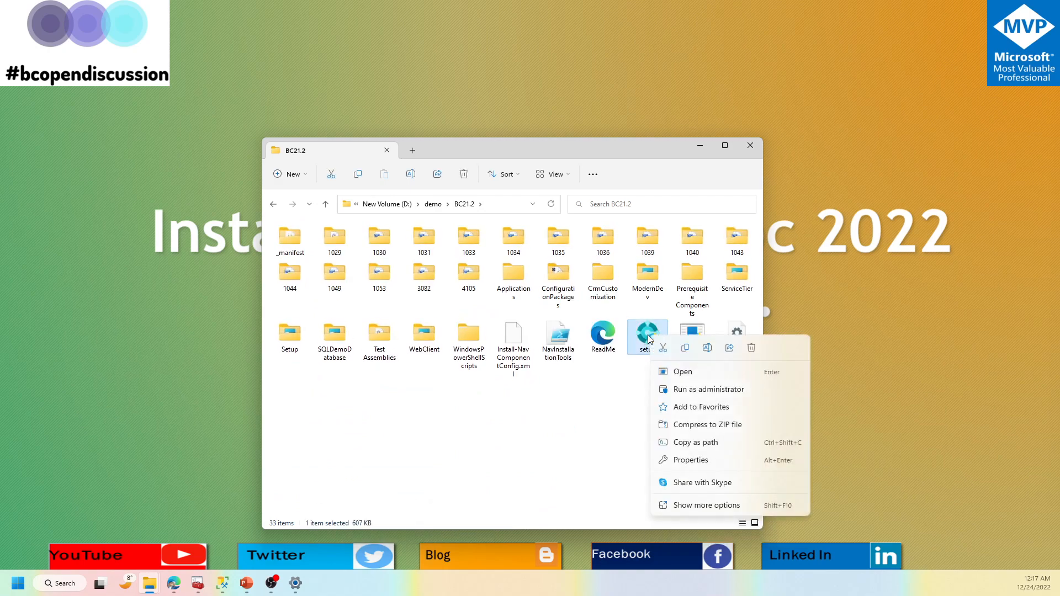
{"action": "left_click", "coordinate": [697, 394]}
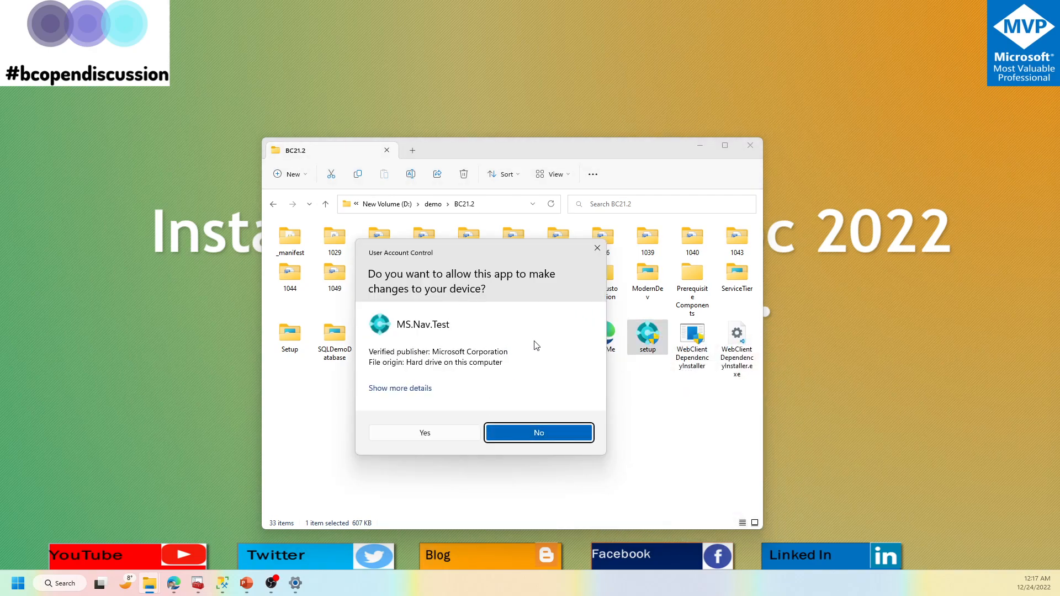
{"action": "left_click", "coordinate": [426, 433]}
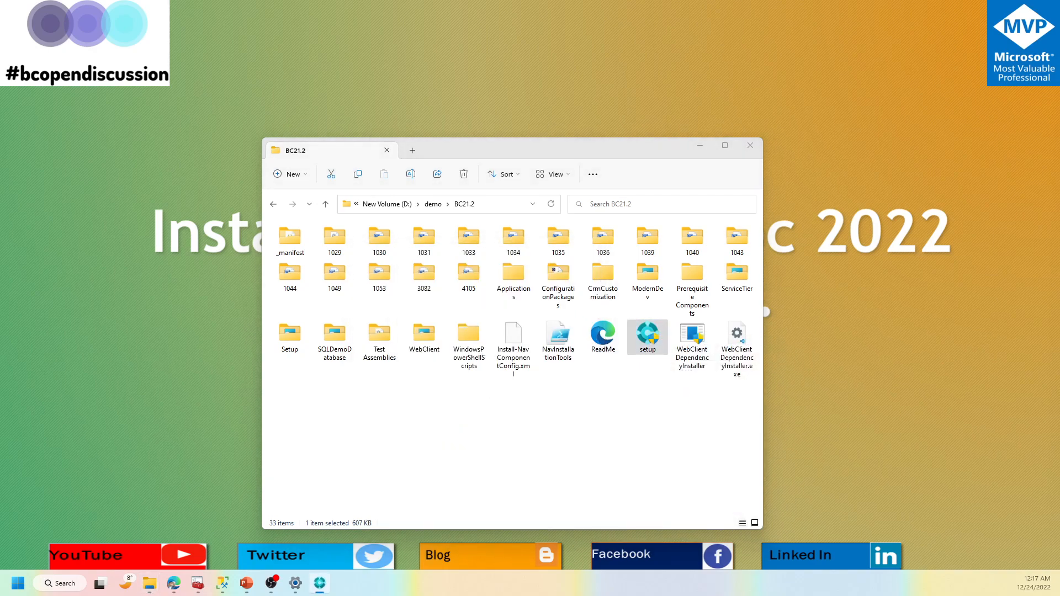
{"action": "left_click_drag", "start_coordinate": [433, 74], "coordinate": [515, 190]}
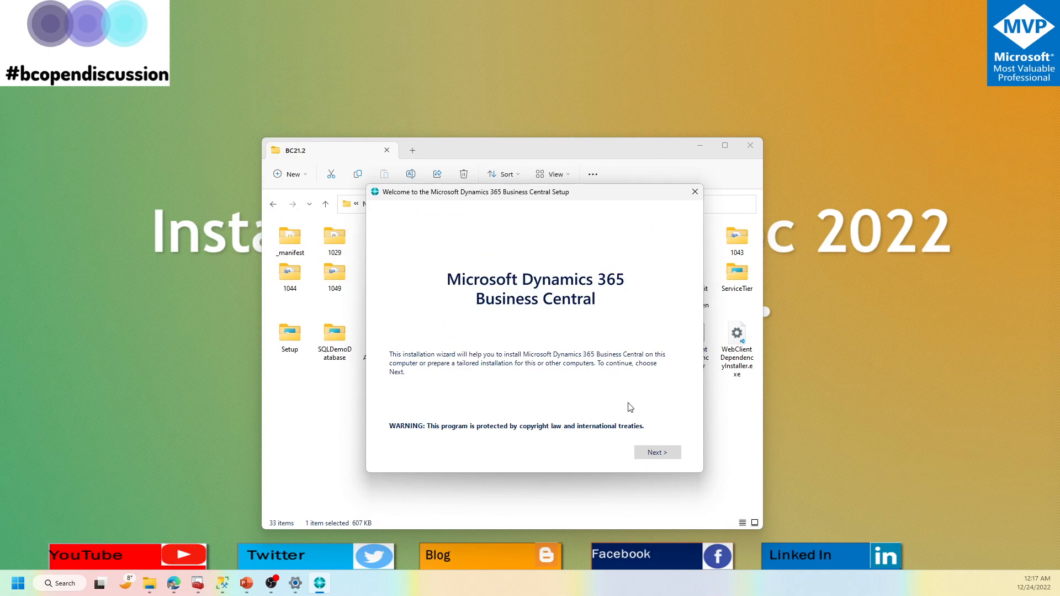
Step: Accept the license terms and go through Advanced installation options and Choose an installation option to customize the Developer installation
{"action": "left_click", "coordinate": [672, 454]}
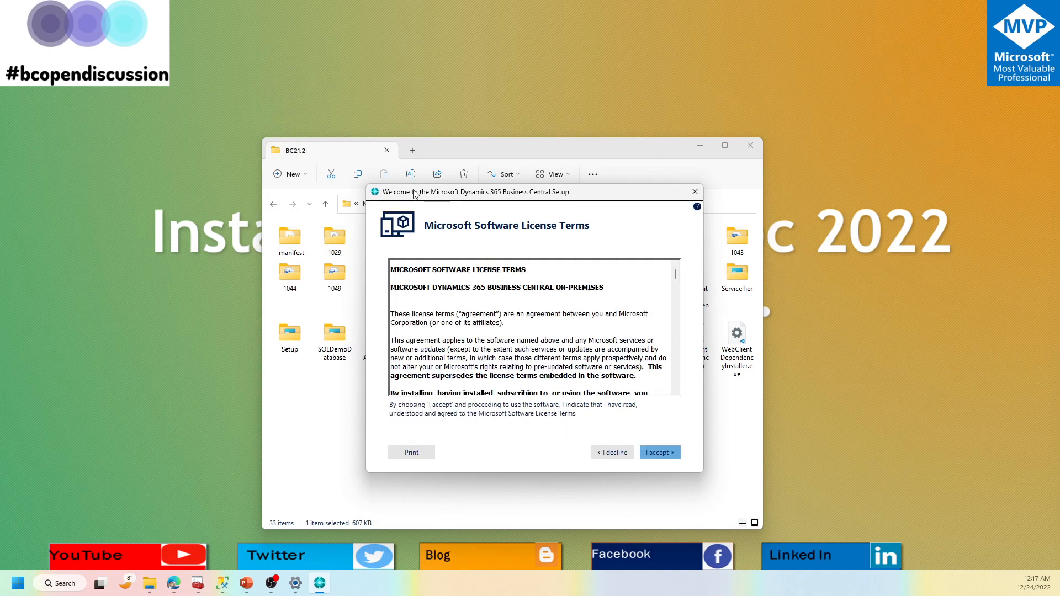
{"action": "left_click", "coordinate": [660, 453]}
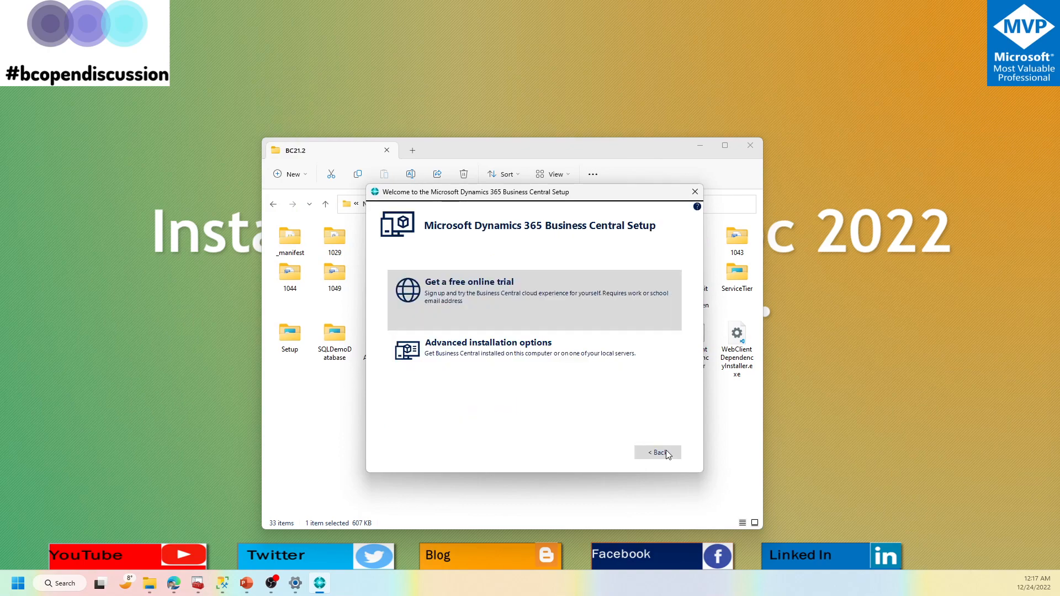
{"action": "left_click", "coordinate": [503, 352]}
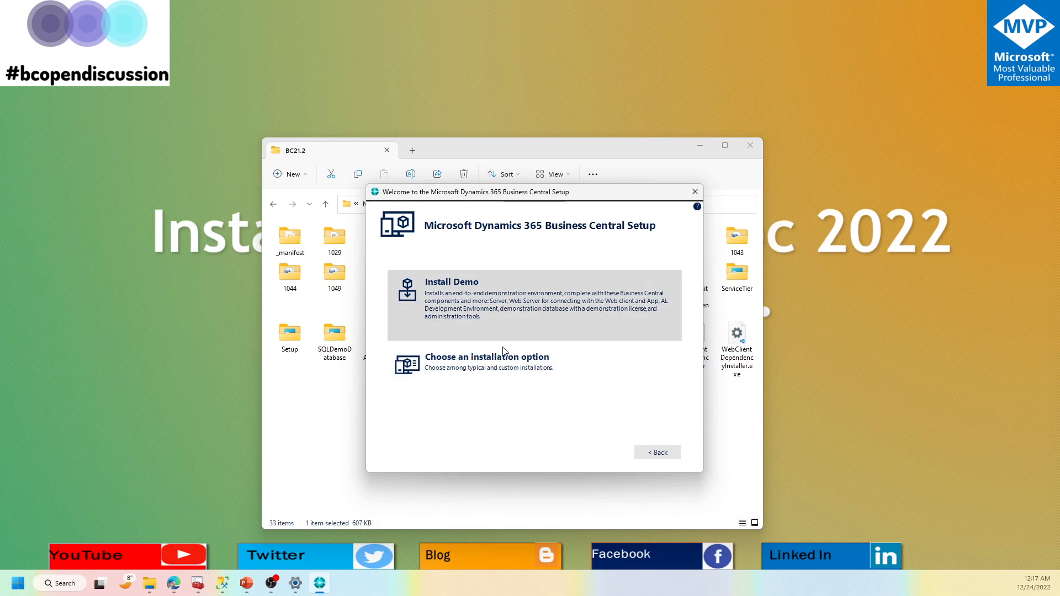
{"action": "left_click", "coordinate": [503, 366]}
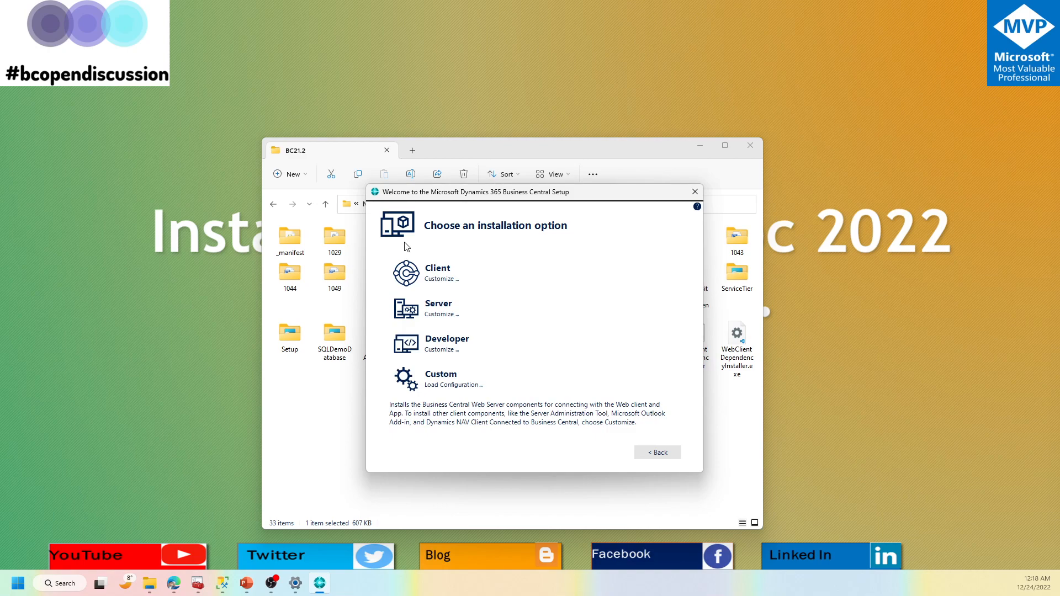
{"action": "left_click", "coordinate": [450, 351]}
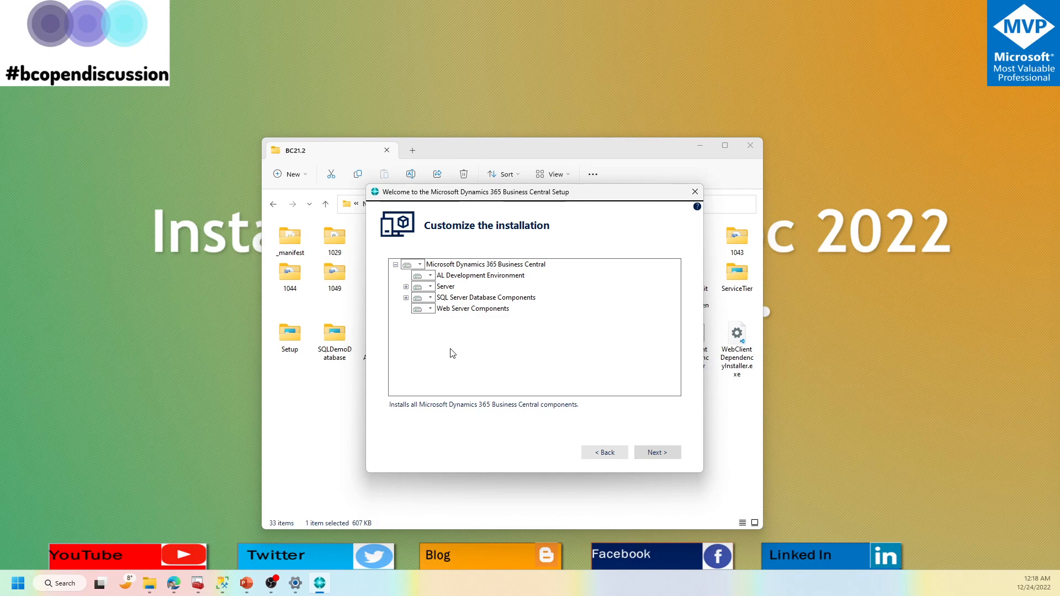
Step: Move the setup wizard aside, run the setup in the BC20.1 folder as administrator and open its component customization page
{"action": "left_click_drag", "start_coordinate": [572, 199], "coordinate": [867, 116]}
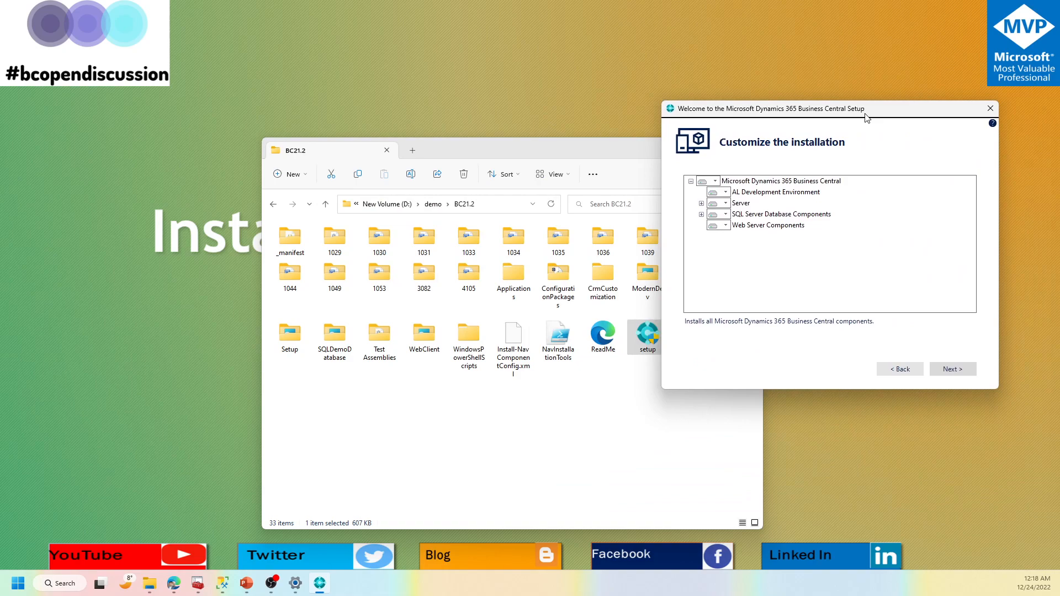
{"action": "left_click", "coordinate": [434, 204]}
{"action": "double_click", "coordinate": [297, 246]}
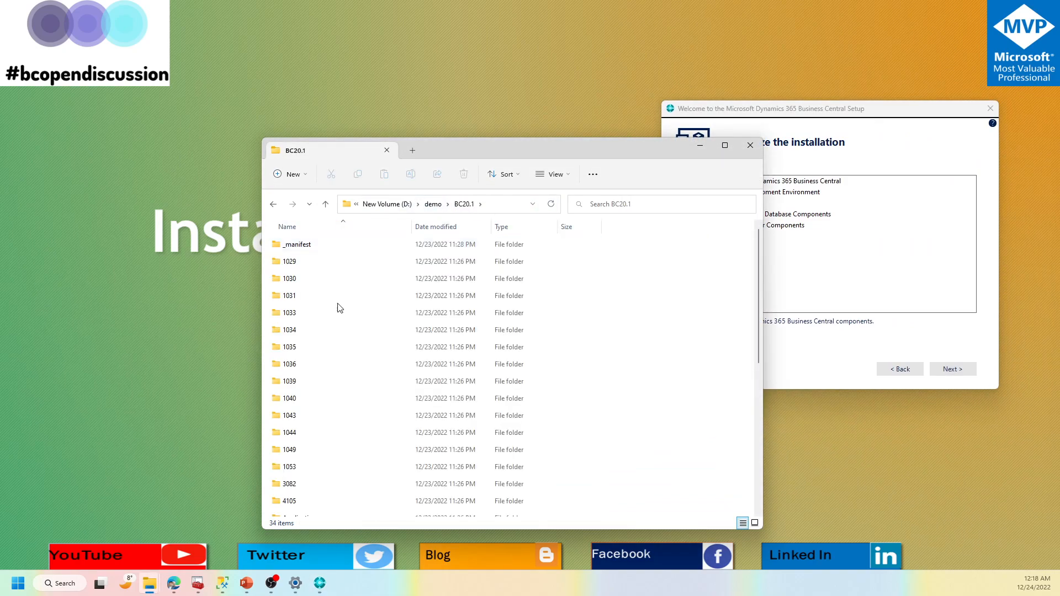
{"action": "scroll", "coordinate": [352, 396], "scroll_direction": "down", "scroll_amount": 6}
{"action": "right_click", "coordinate": [291, 475]}
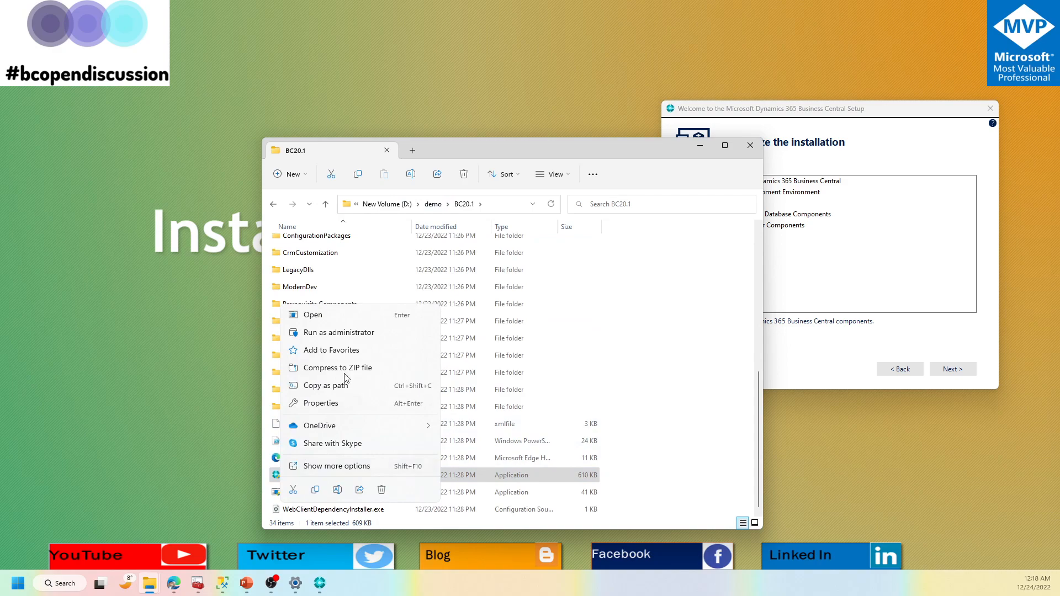
{"action": "left_click", "coordinate": [352, 338]}
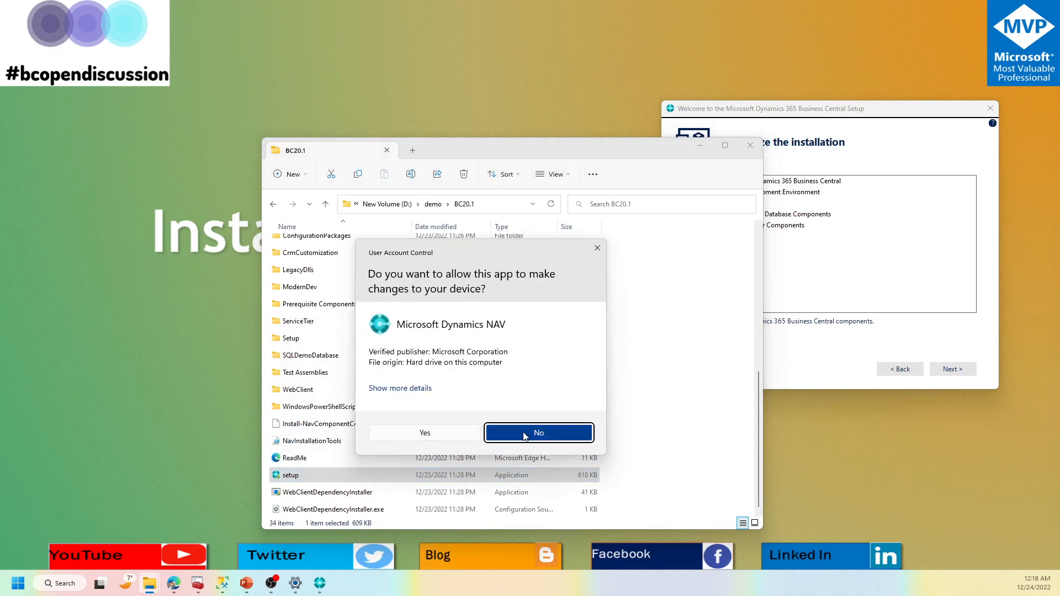
{"action": "left_click", "coordinate": [448, 438]}
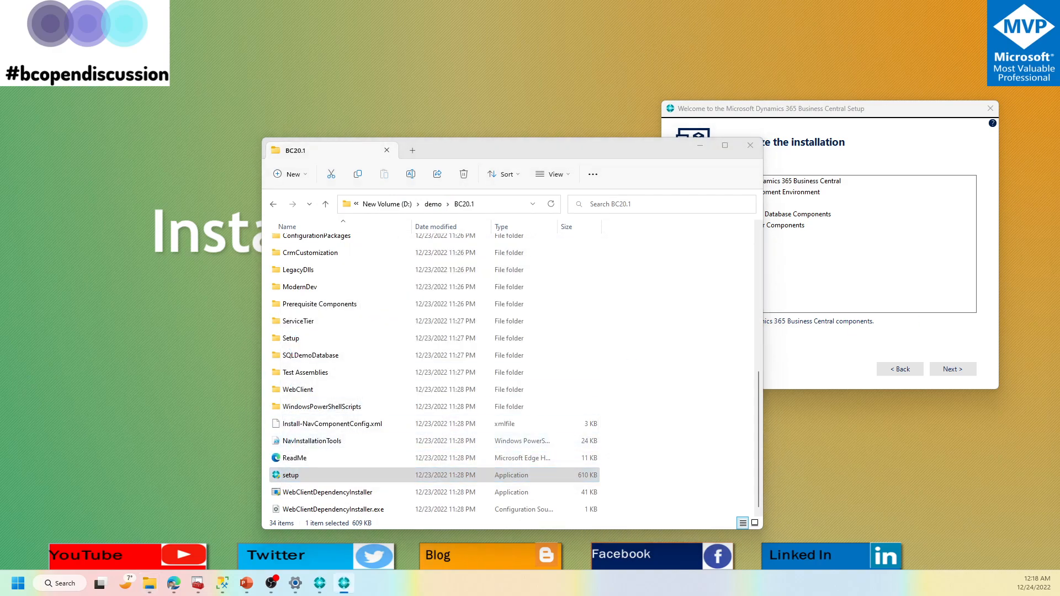
{"action": "left_click_drag", "start_coordinate": [591, 75], "coordinate": [472, 105]}
{"action": "left_click", "coordinate": [365, 191]}
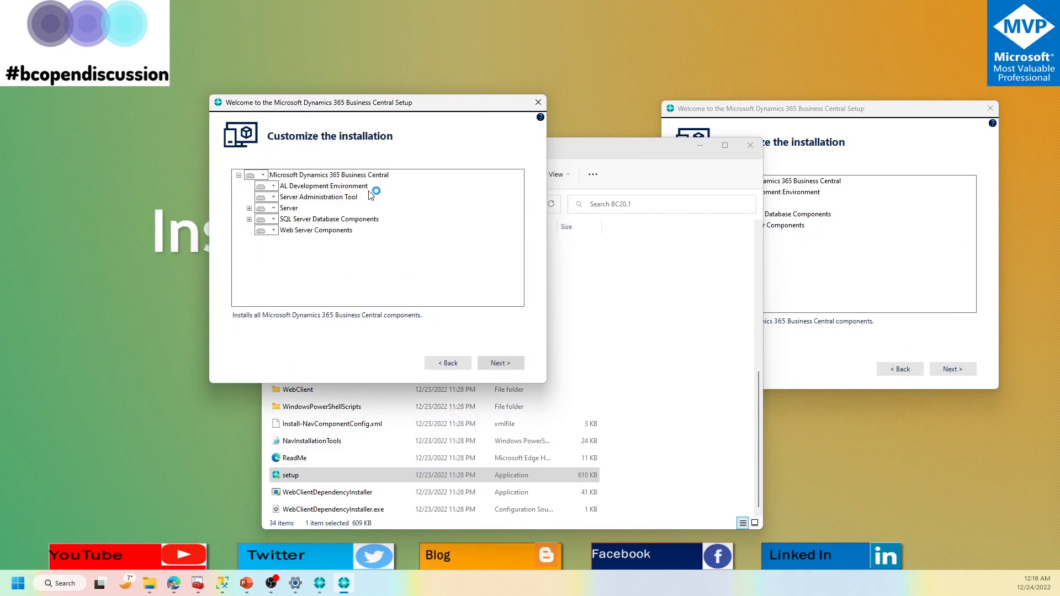
Step: Arrange the two setup wizards side by side and select Server Administration Tool in the BC20.1 component list for comparison
{"action": "left_click_drag", "start_coordinate": [641, 148], "coordinate": [590, 413]}
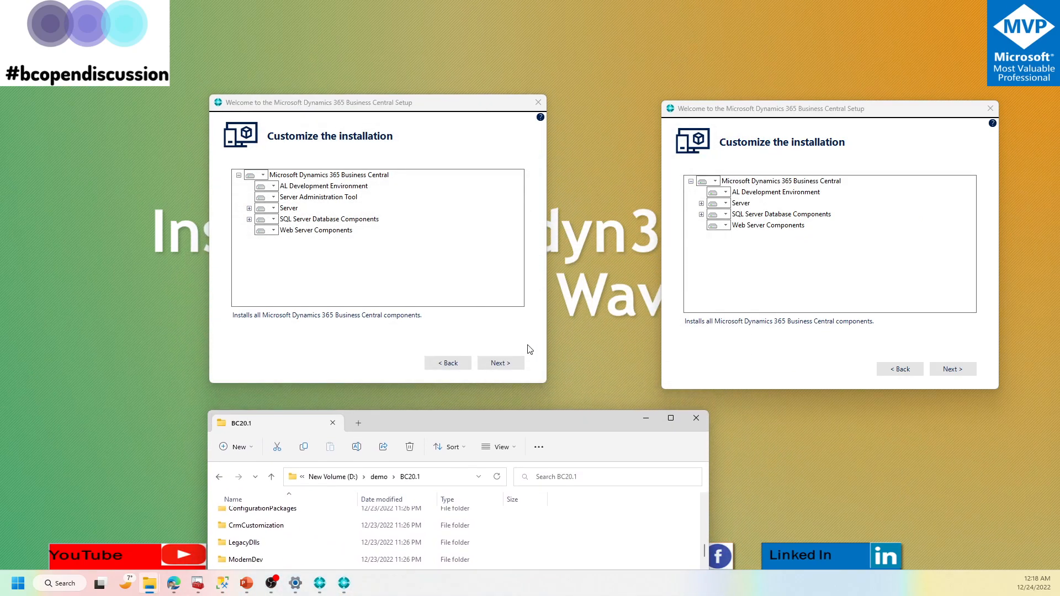
{"action": "left_click_drag", "start_coordinate": [774, 110], "coordinate": [685, 104]}
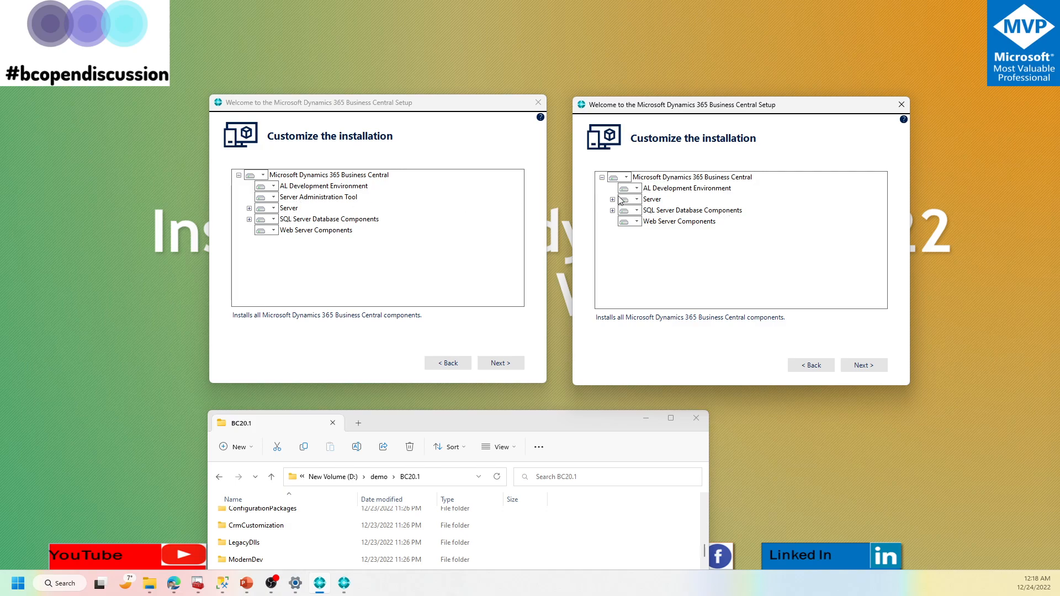
{"action": "left_click", "coordinate": [339, 199]}
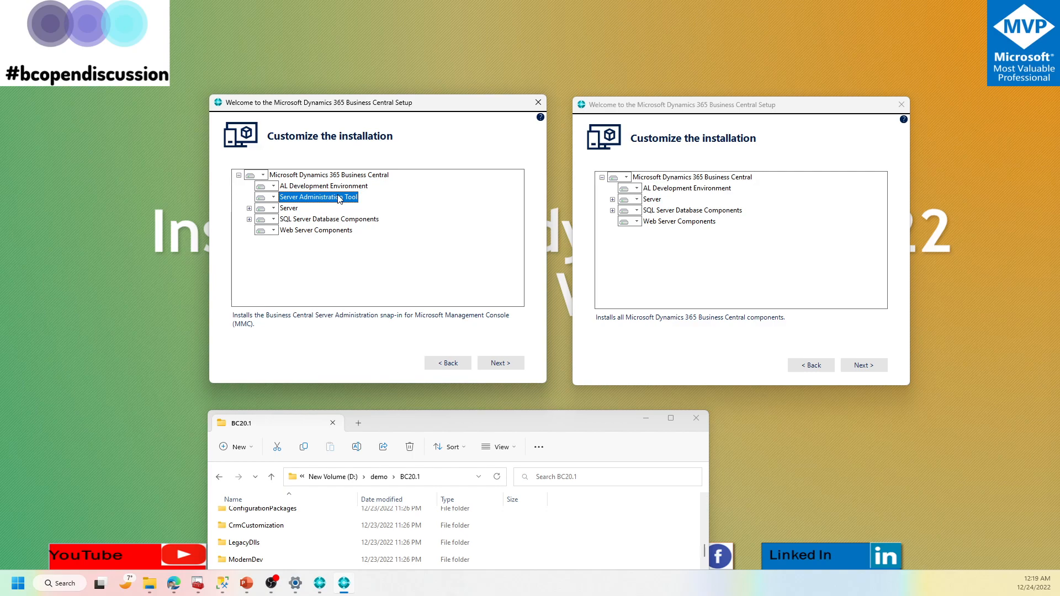
Step: Open the Business Central administration console and view the configuration of the BC200 server instance
{"action": "key", "text": "super"}
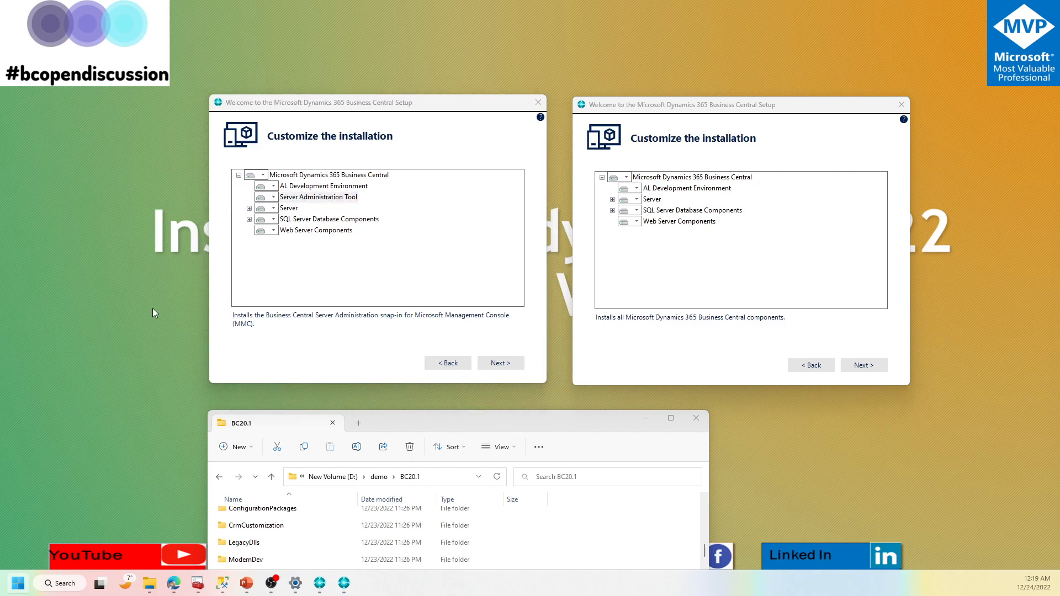
{"action": "left_click", "coordinate": [17, 584]}
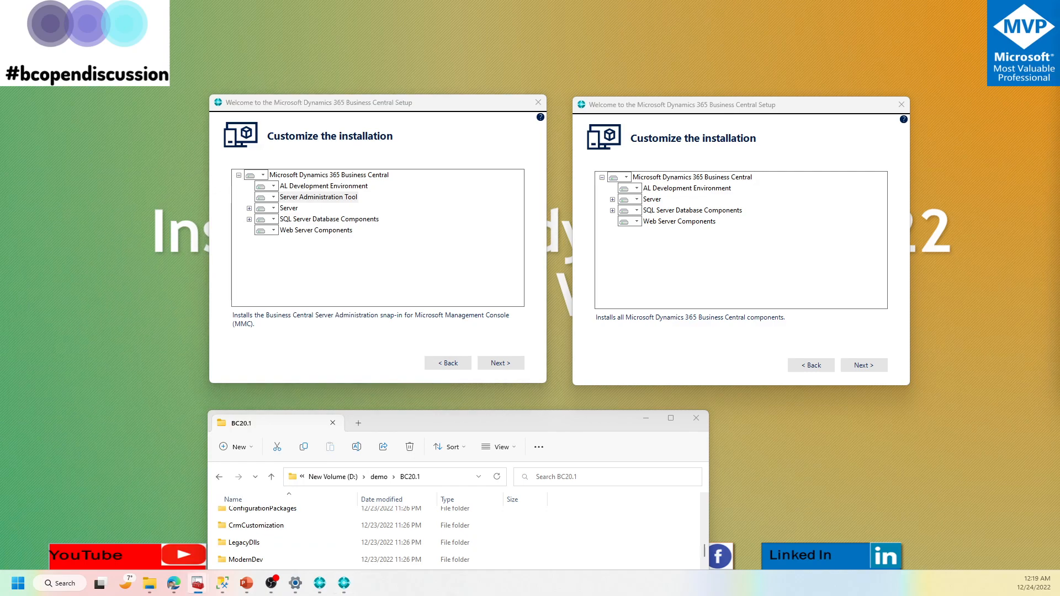
{"action": "left_click_drag", "start_coordinate": [1059, 50], "coordinate": [521, 175]}
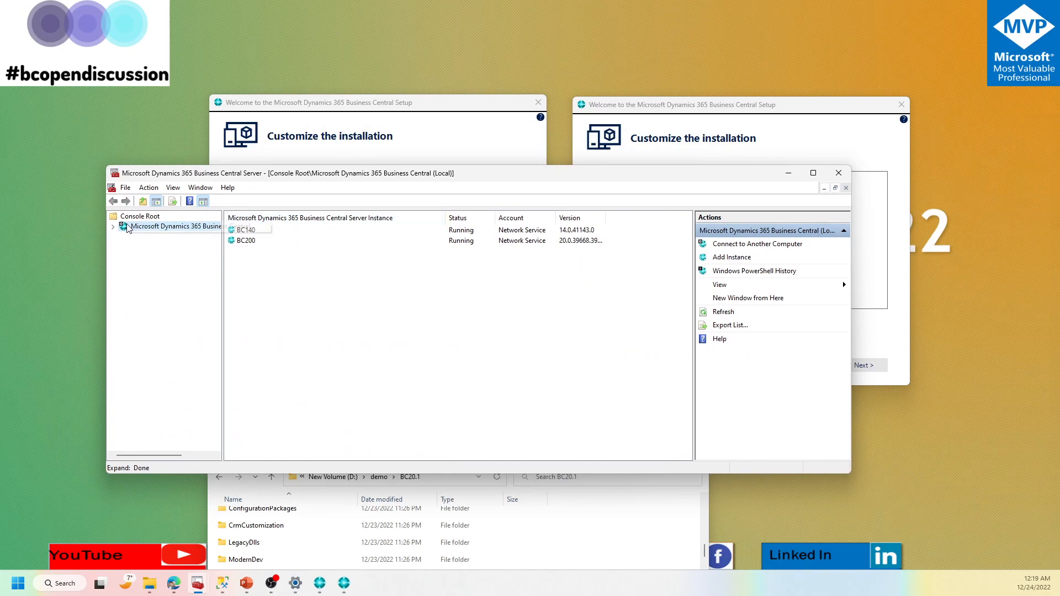
{"action": "left_click", "coordinate": [113, 227]}
{"action": "left_click", "coordinate": [150, 246]}
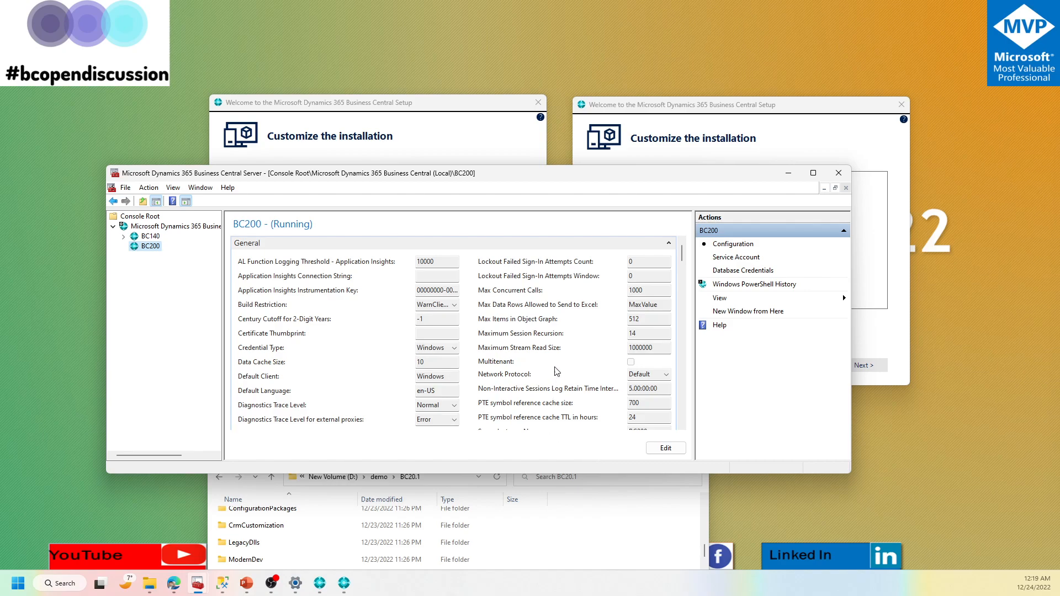
{"action": "scroll", "coordinate": [556, 370], "scroll_direction": "down", "scroll_amount": 3}
Step: Compare both setup wizards' component lists, and review the BC200 settings in the administration console through the Compatibility and Upgrade sections
{"action": "left_click", "coordinate": [665, 161]}
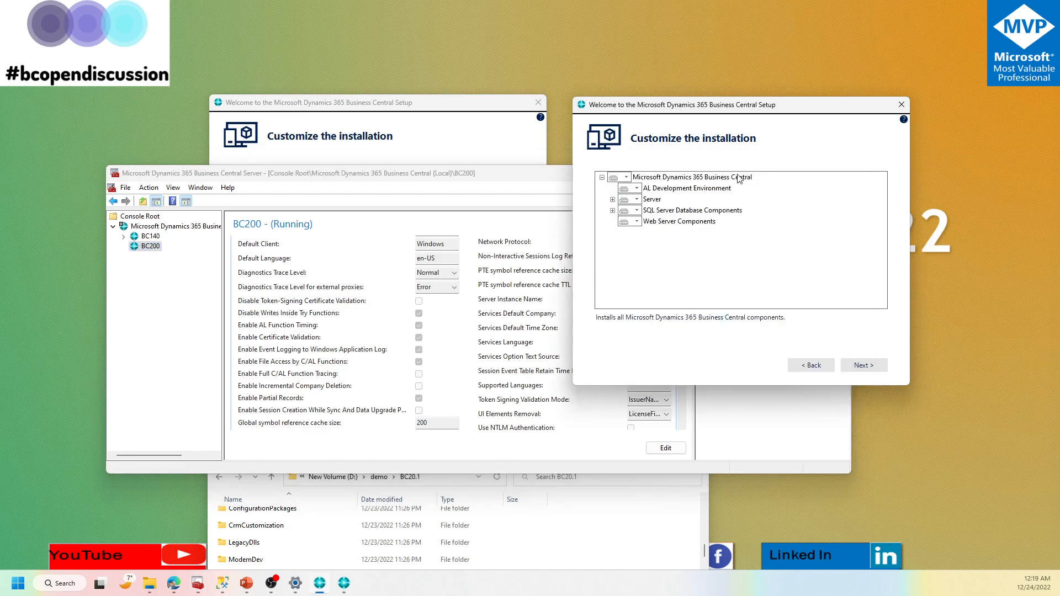
{"action": "left_click", "coordinate": [472, 146]}
{"action": "left_click", "coordinate": [784, 146]}
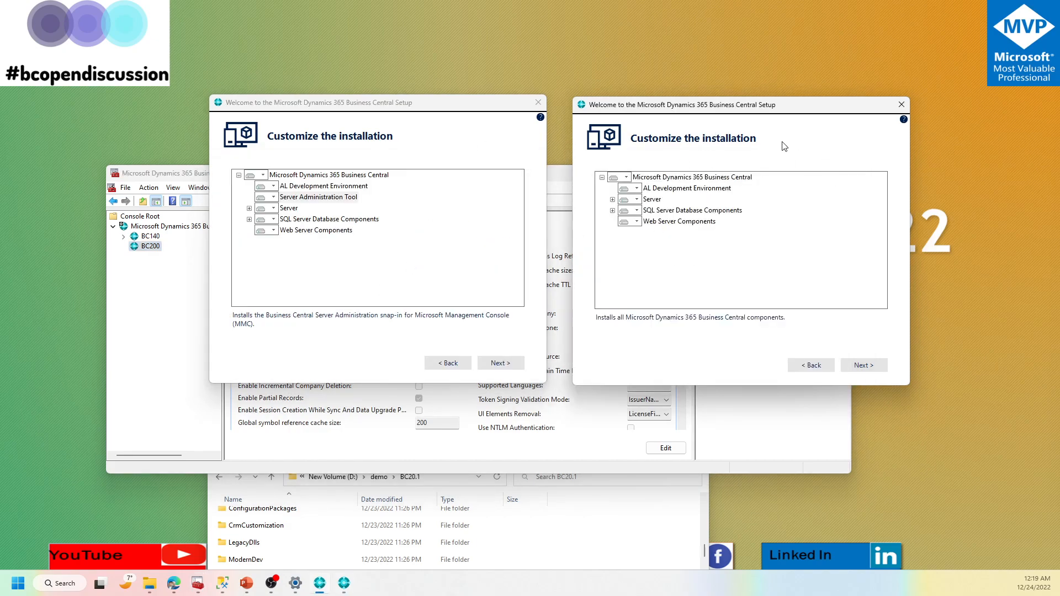
{"action": "left_click", "coordinate": [159, 333]}
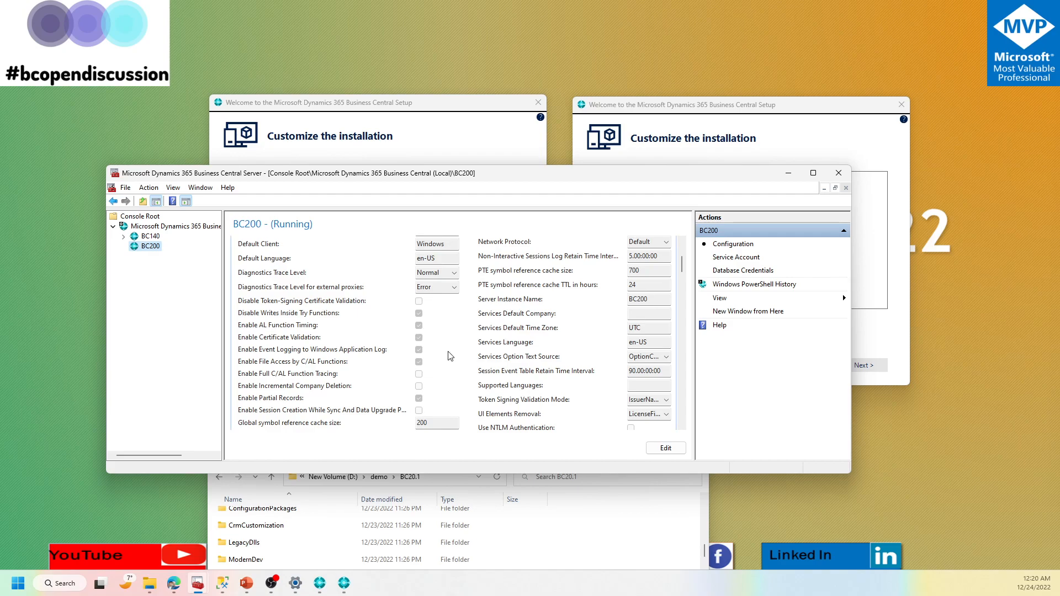
{"action": "scroll", "coordinate": [448, 356], "scroll_direction": "down", "scroll_amount": 15}
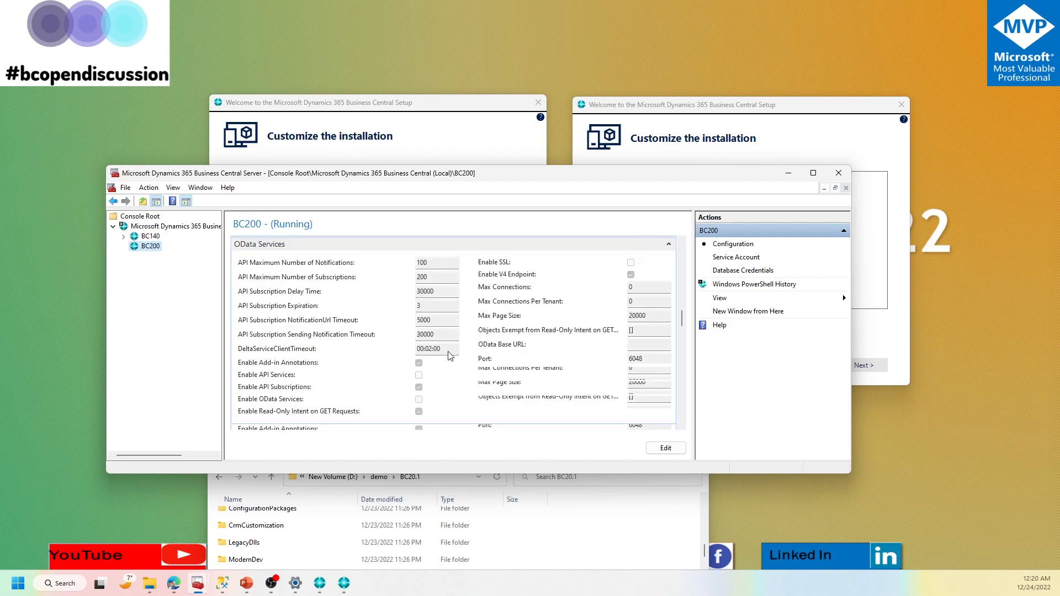
{"action": "scroll", "coordinate": [448, 356], "scroll_direction": "down", "scroll_amount": 10}
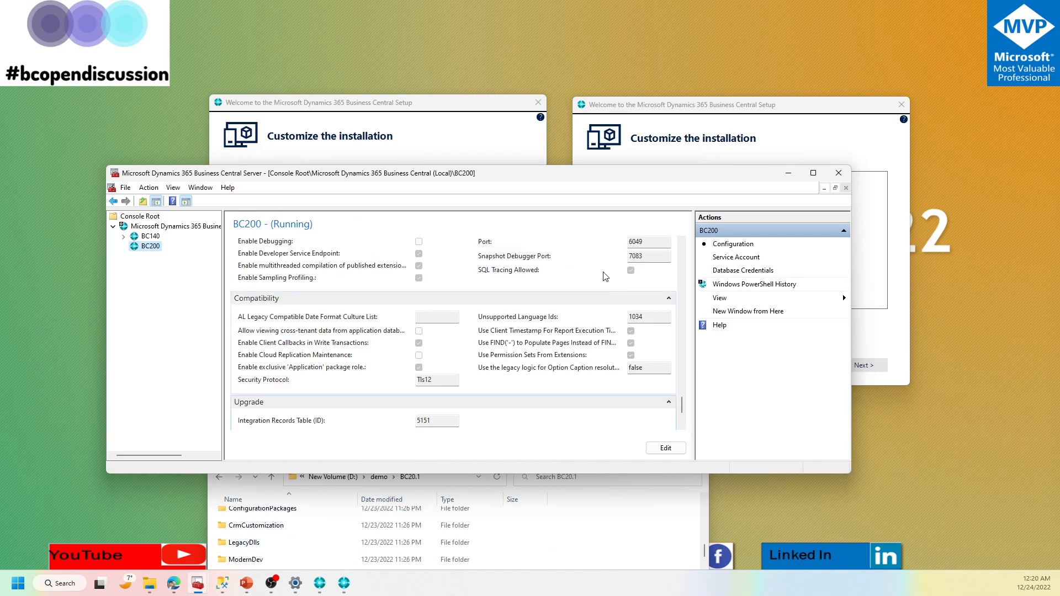
Step: Close the BC20.1 setup wizard and minimize the administration console, leaving the BC21.2 wizard in clear view
{"action": "left_click", "coordinate": [451, 138]}
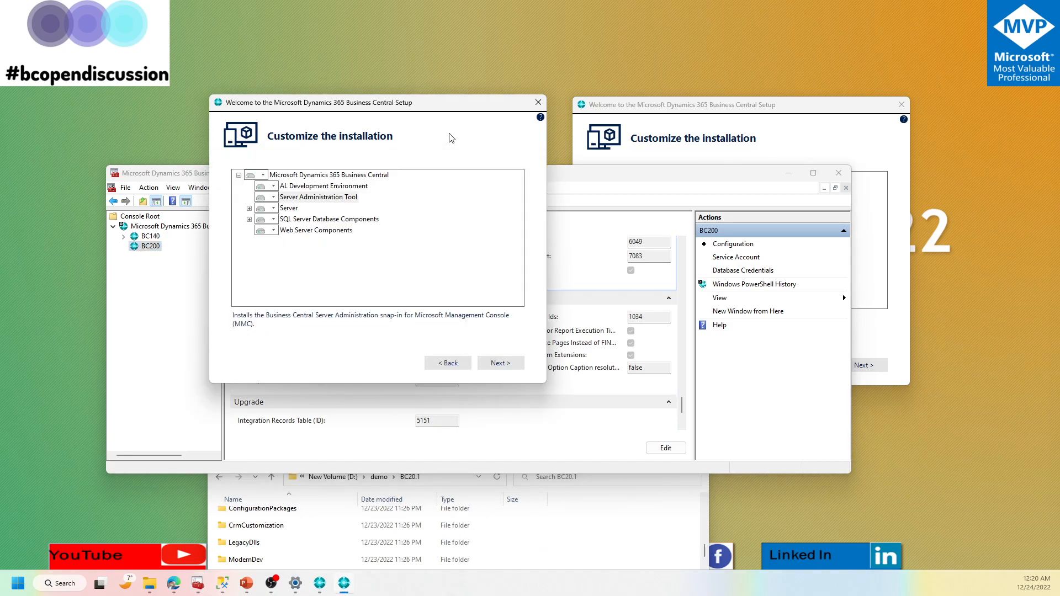
{"action": "left_click", "coordinate": [537, 100]}
{"action": "left_click", "coordinate": [496, 324]}
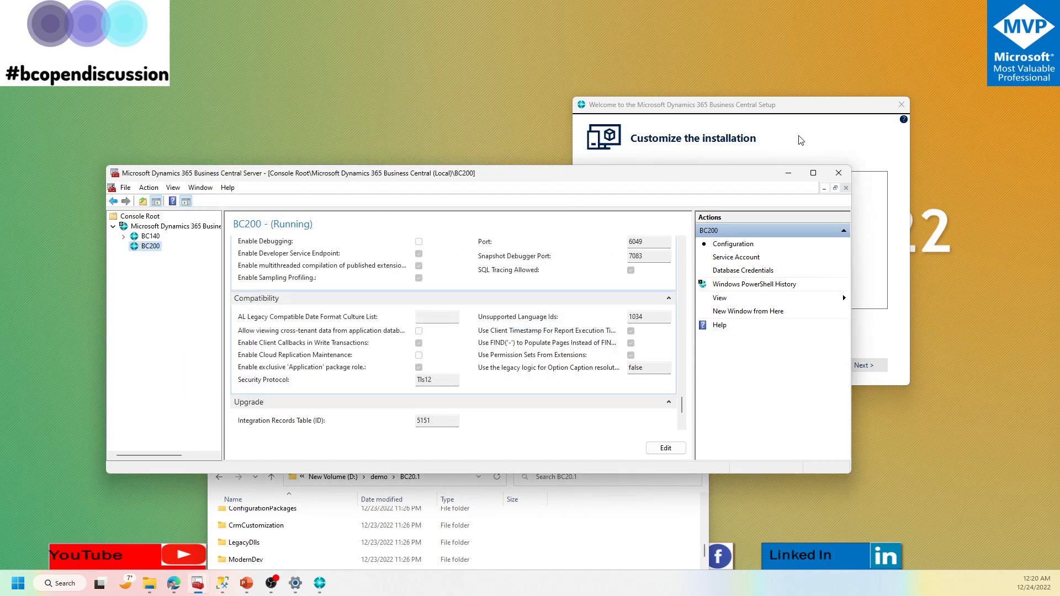
{"action": "left_click", "coordinate": [789, 174]}
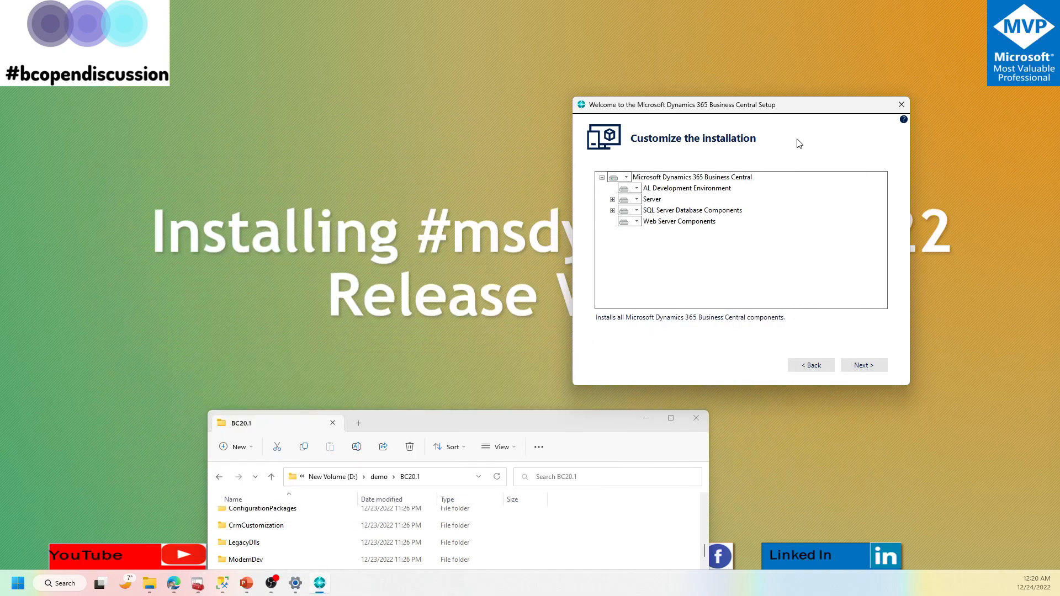
{"action": "left_click_drag", "start_coordinate": [798, 111], "coordinate": [698, 89]}
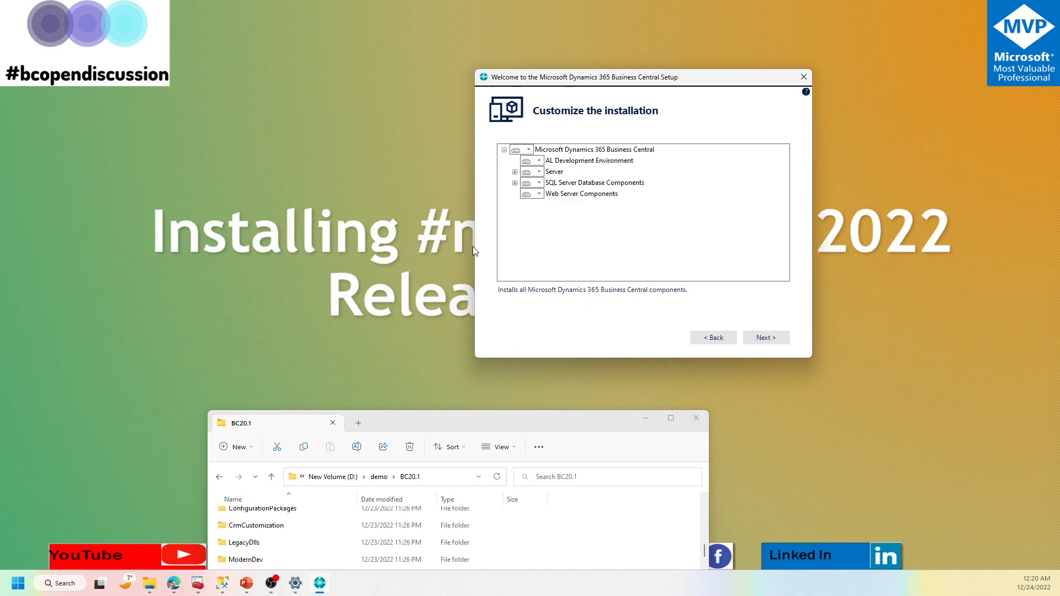
Step: Expand the Server and SQL Server Database Components entries to examine their subcomponents, and collapse them again
{"action": "left_click", "coordinate": [556, 162]}
{"action": "left_click", "coordinate": [566, 183]}
{"action": "left_click", "coordinate": [559, 174]}
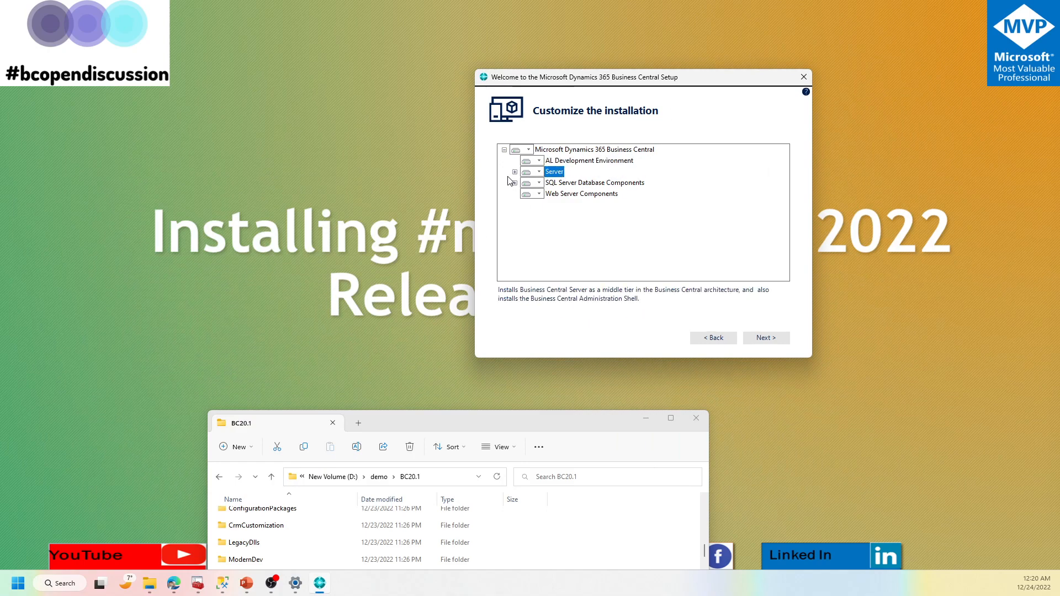
{"action": "left_click", "coordinate": [514, 172]}
{"action": "left_click", "coordinate": [515, 194]}
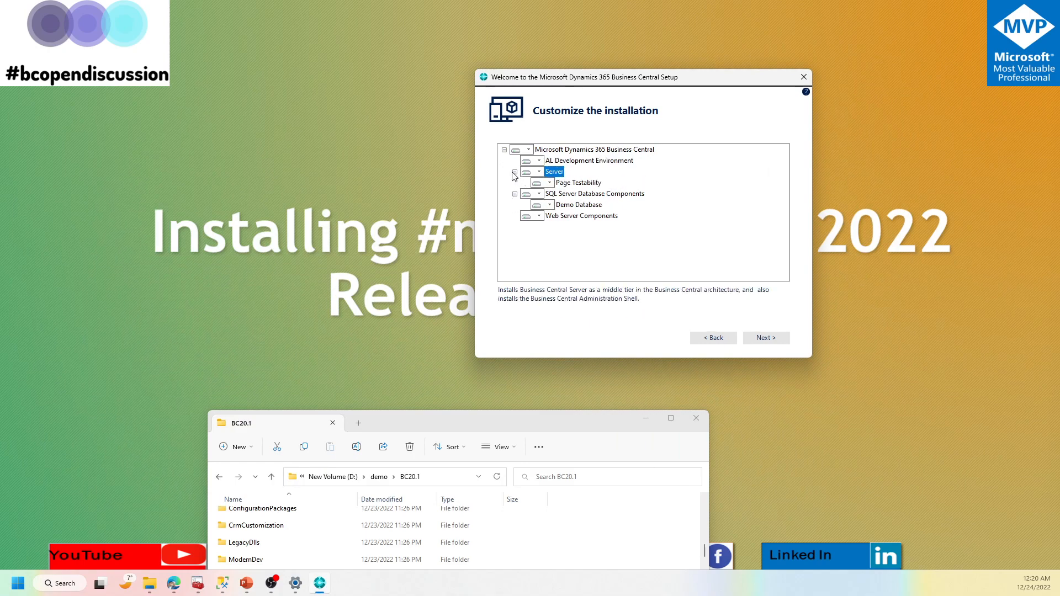
{"action": "left_click", "coordinate": [515, 172]}
{"action": "left_click", "coordinate": [515, 183]}
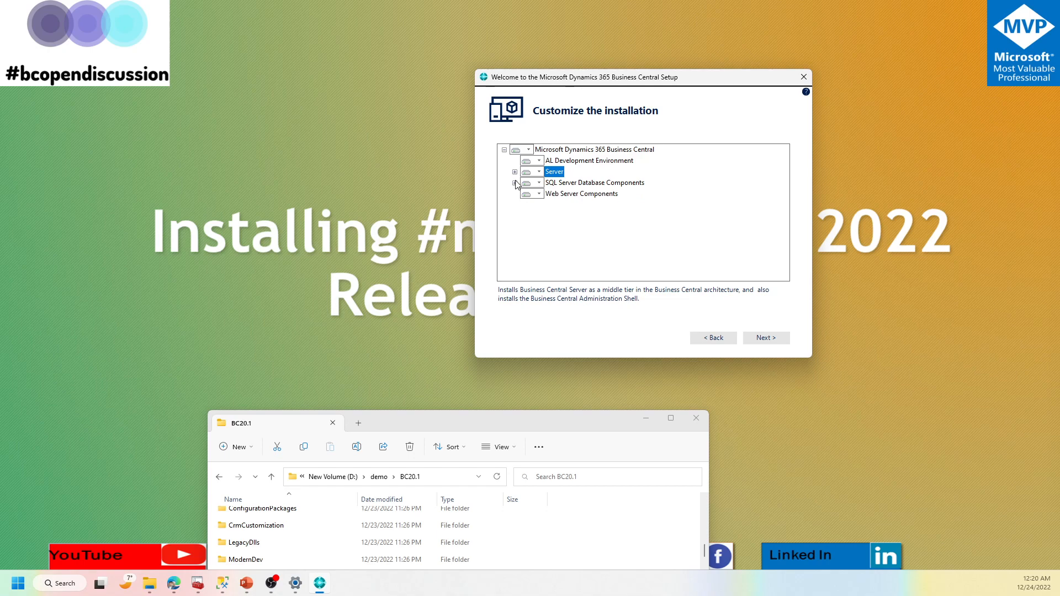
Step: Review the descriptions of AL Development Environment, Server, SQL Server Database Components and Web Server Components, expanding the SQL entry
{"action": "left_click", "coordinate": [556, 162]}
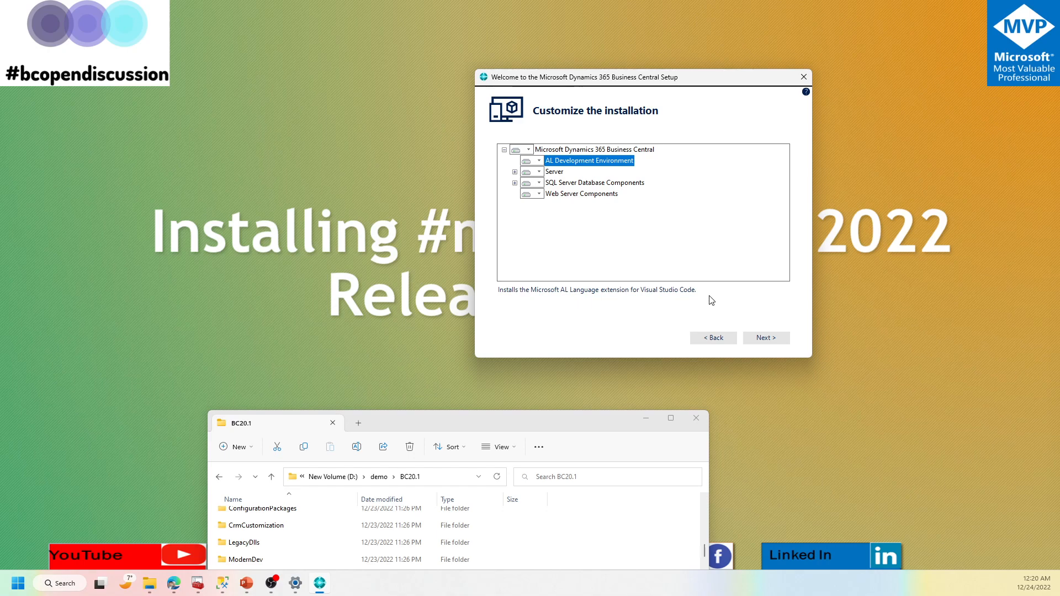
{"action": "left_click", "coordinate": [556, 173]}
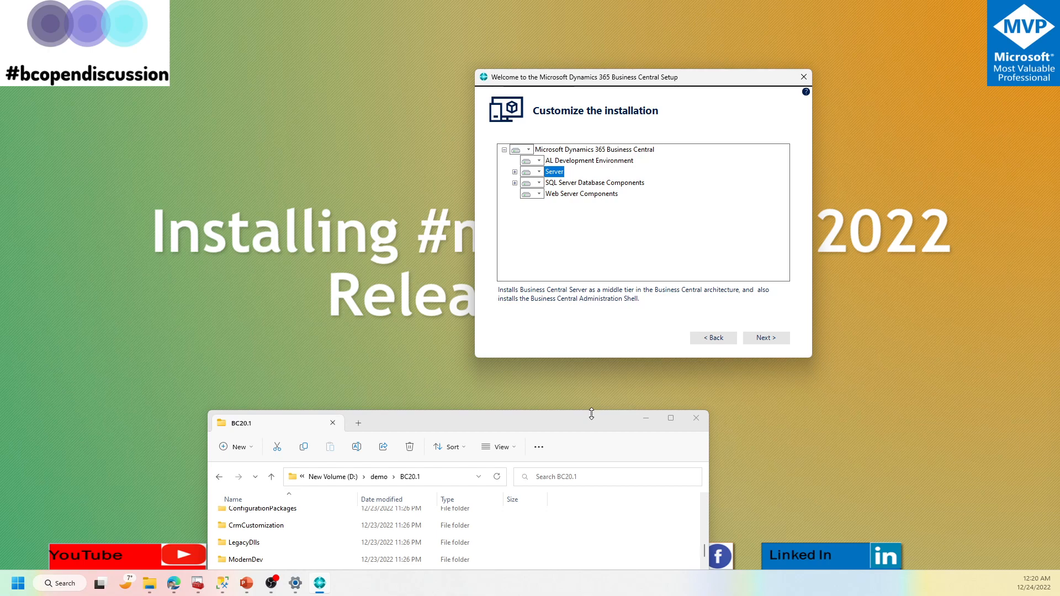
{"action": "left_click", "coordinate": [624, 184]}
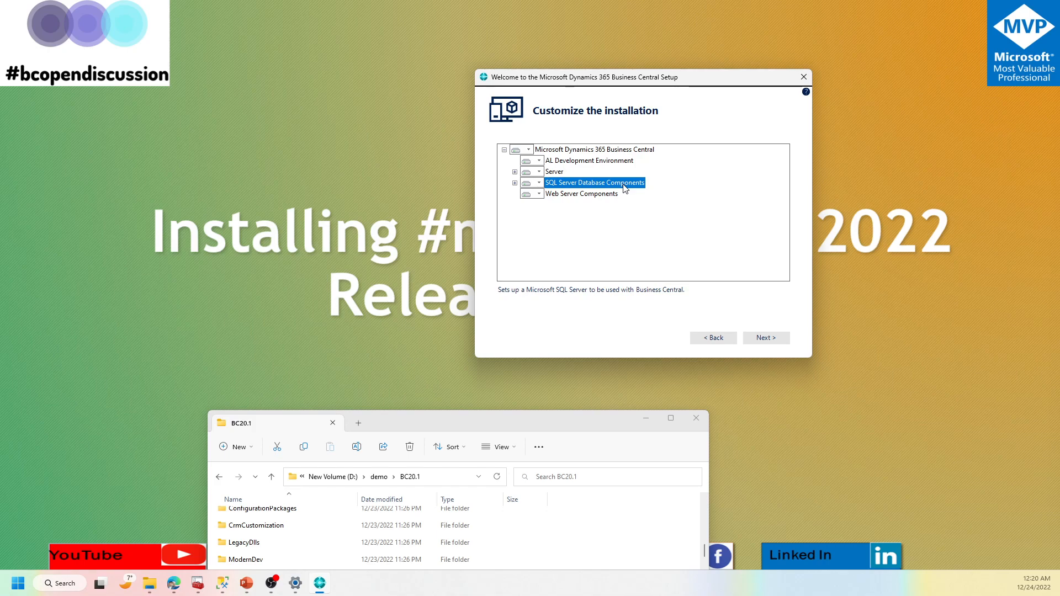
{"action": "left_click", "coordinate": [516, 184]}
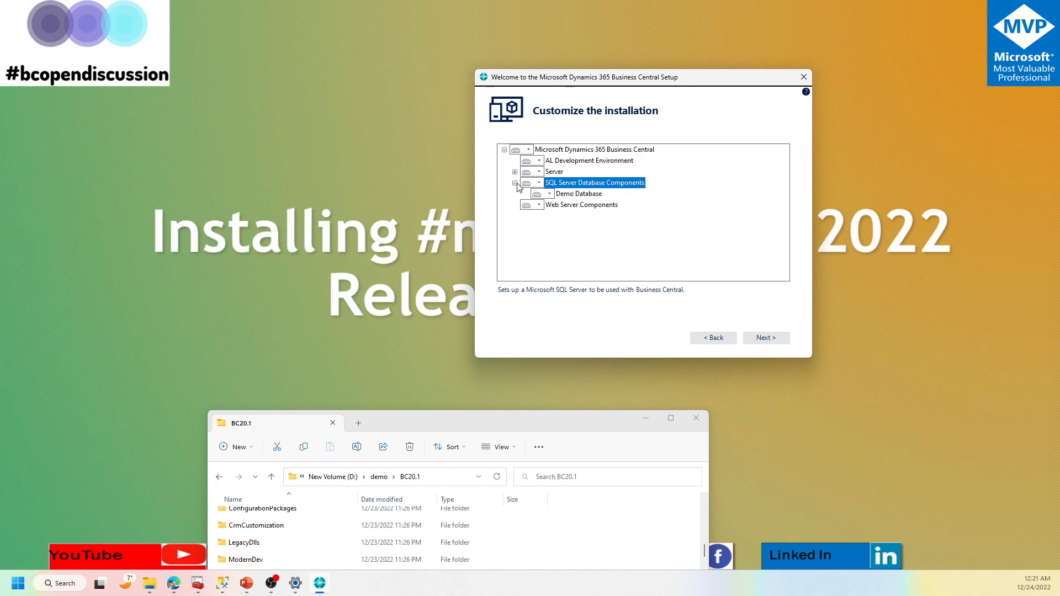
{"action": "left_click", "coordinate": [593, 203]}
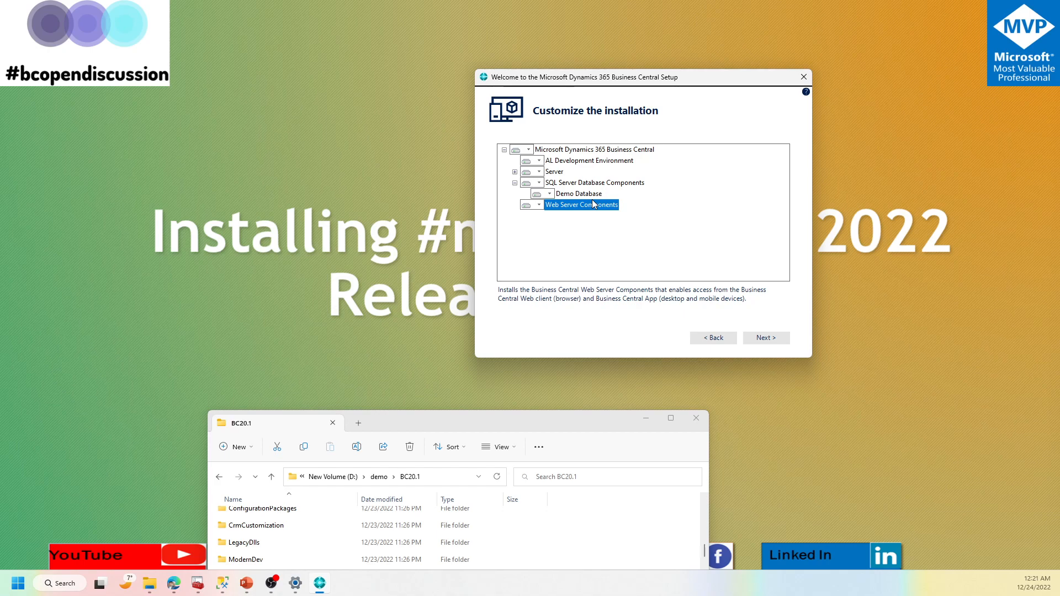
Step: Open IIS Manager, inspect the web instances under the Microsoft Dynamics 365 Business Central site, and minimize it
{"action": "key", "text": "super"}
{"action": "type", "text": "i"}
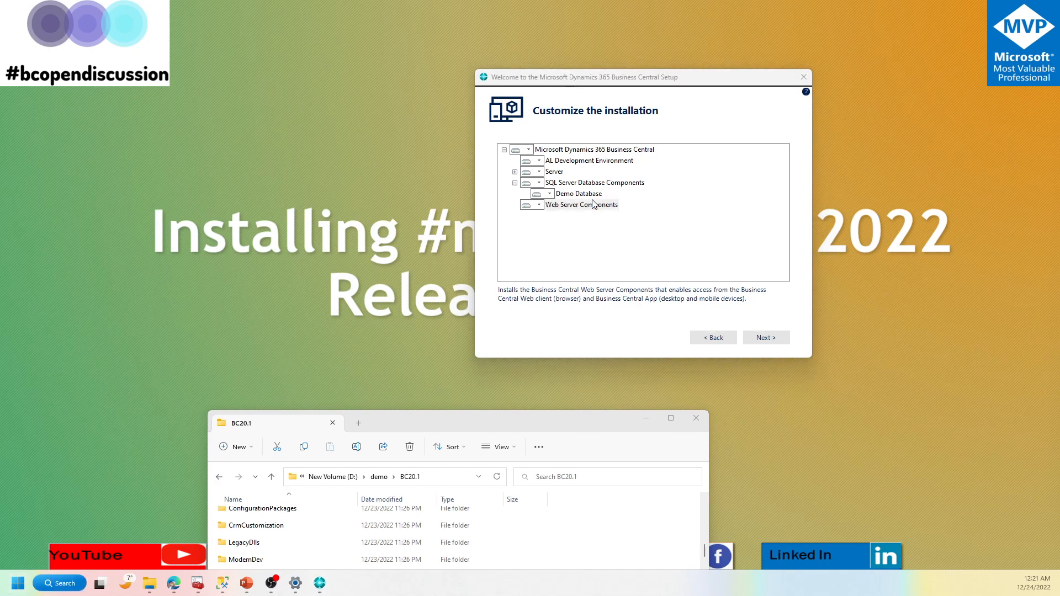
{"action": "key", "text": "Return"}
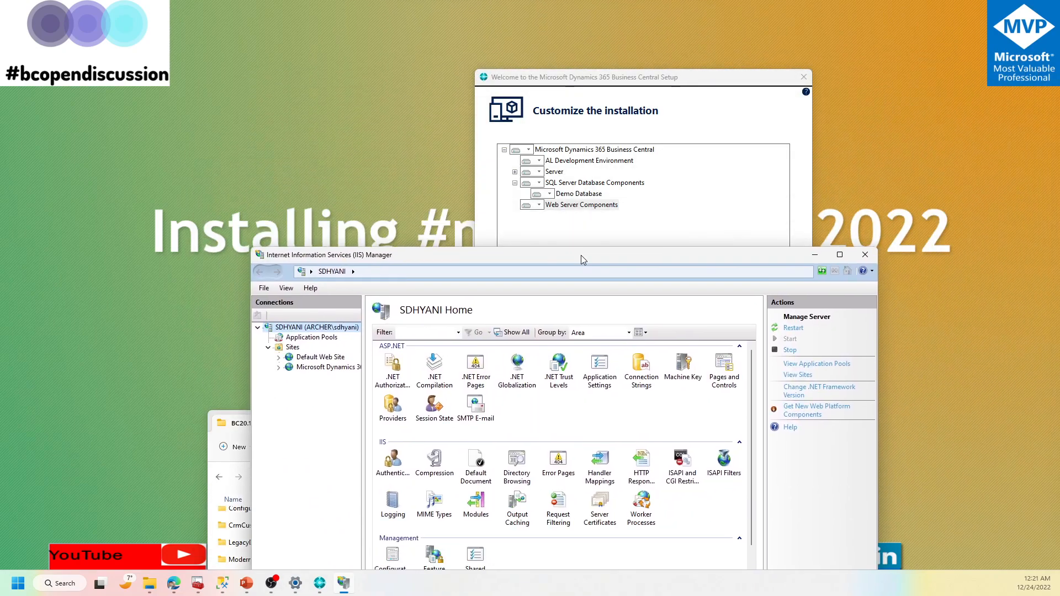
{"action": "left_click", "coordinate": [269, 272]}
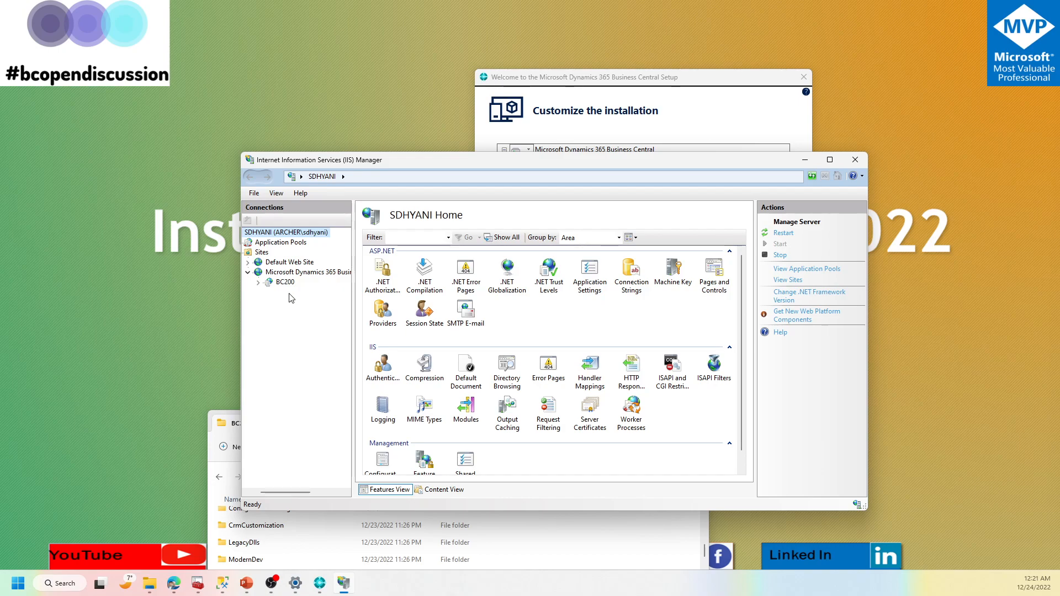
{"action": "left_click", "coordinate": [804, 162]}
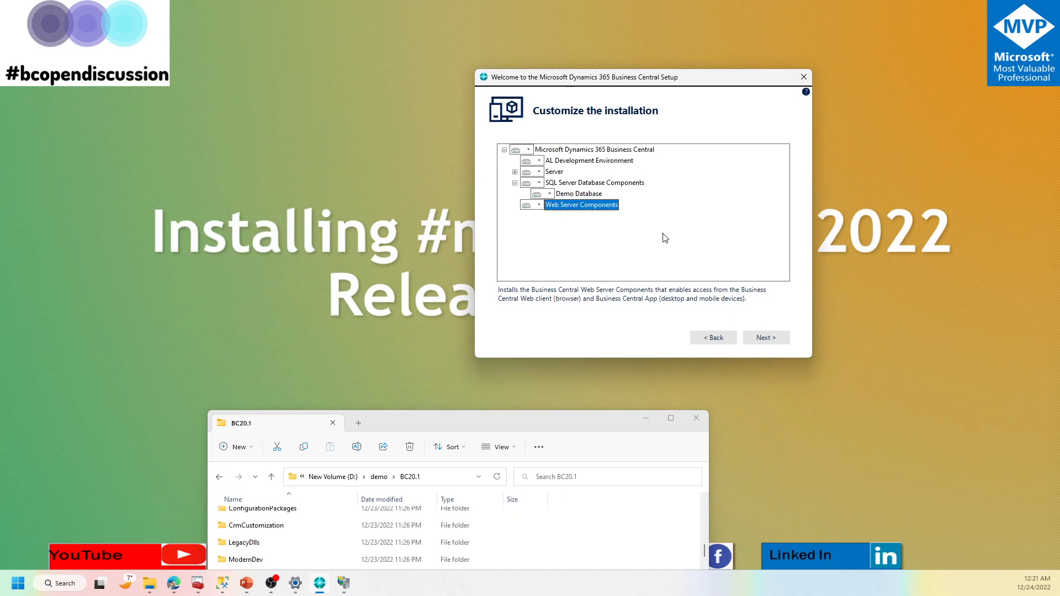
Step: Continue the BC21.2 setup to Specify parameters and review the Server Computer Name and Instance Name
{"action": "left_click", "coordinate": [767, 338]}
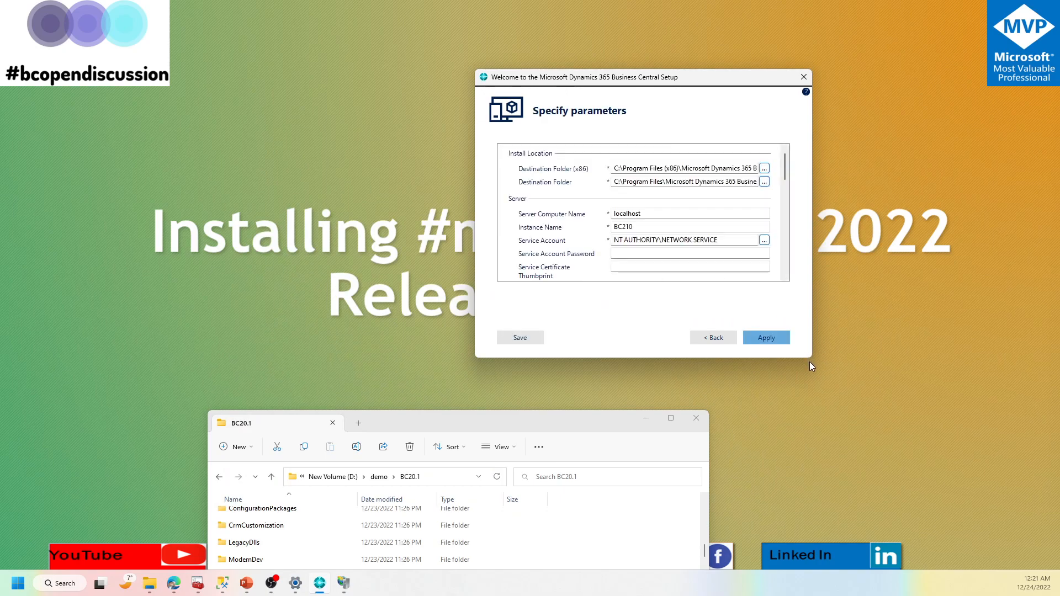
{"action": "left_click", "coordinate": [663, 210]}
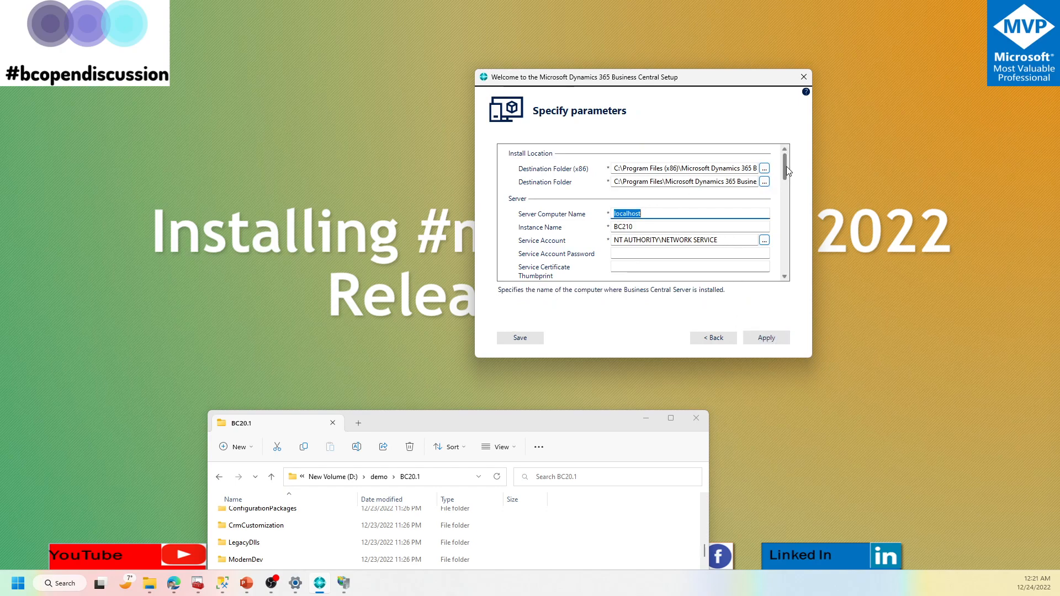
{"action": "left_click_drag", "start_coordinate": [786, 167], "coordinate": [785, 171]}
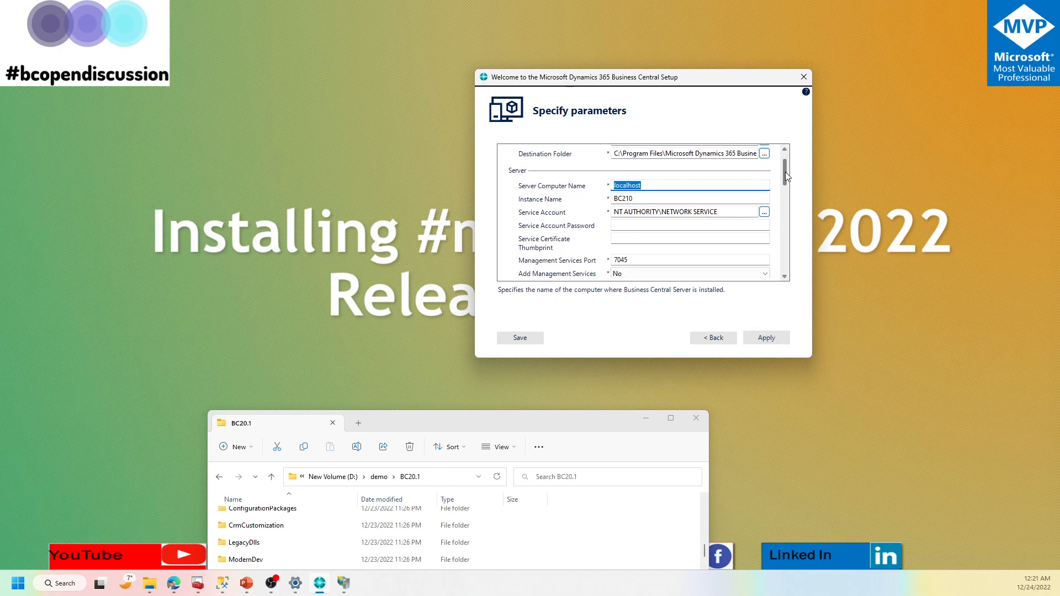
{"action": "left_click", "coordinate": [660, 200]}
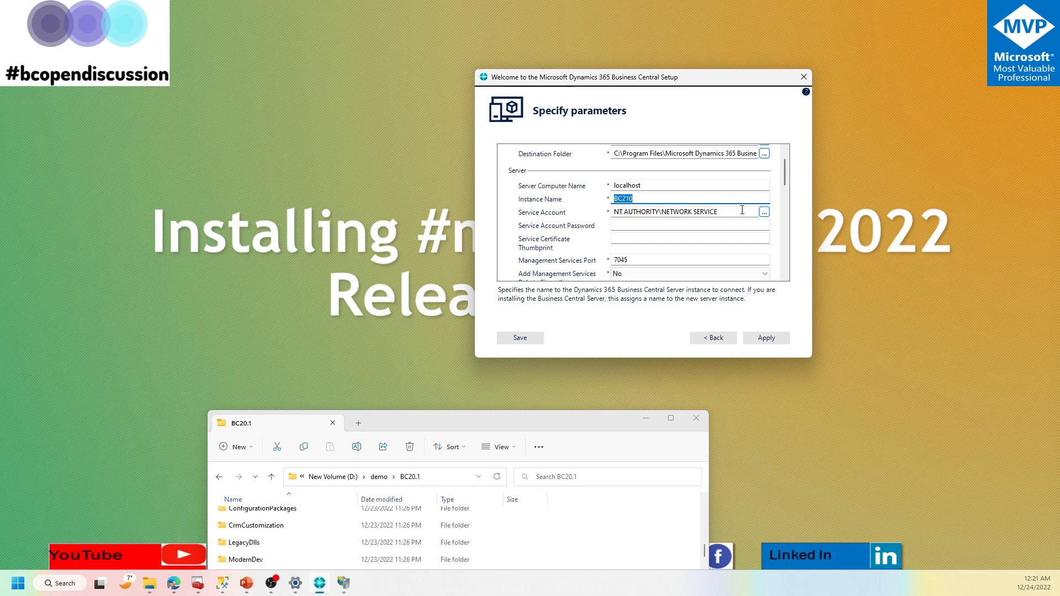
Step: Open Business Central Administration -20 and compare the existing instances' accounts with the setup's Service Account parameters
{"action": "left_click", "coordinate": [17, 589]}
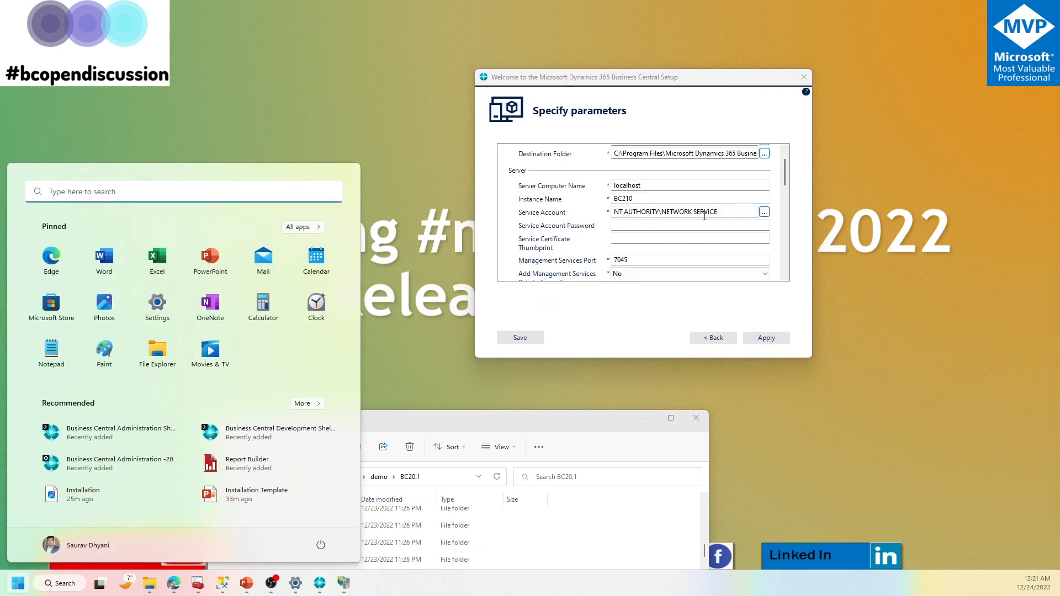
{"action": "left_click", "coordinate": [138, 465]}
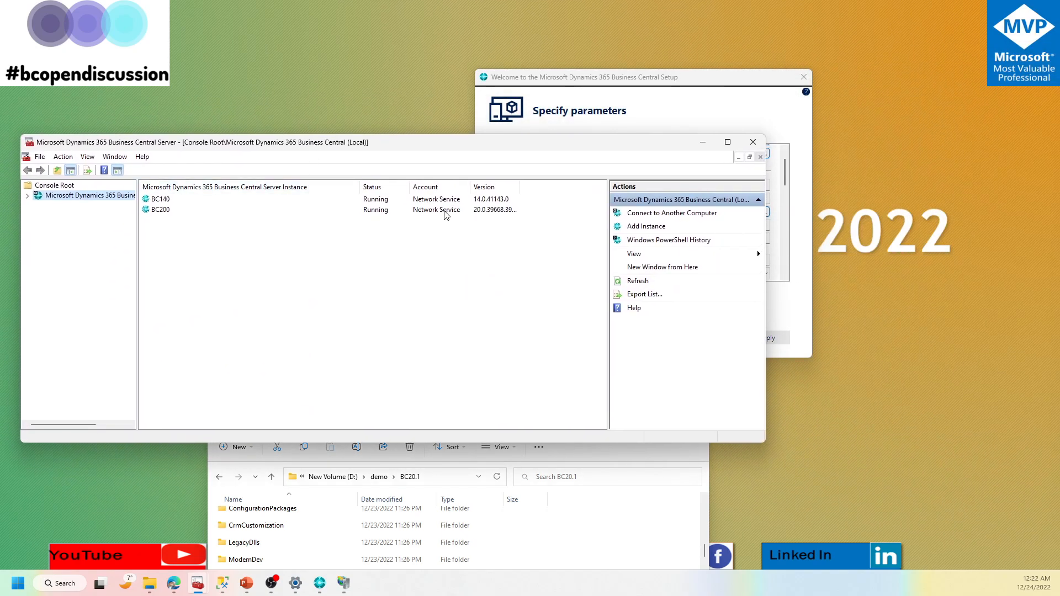
{"action": "left_click", "coordinate": [667, 121]}
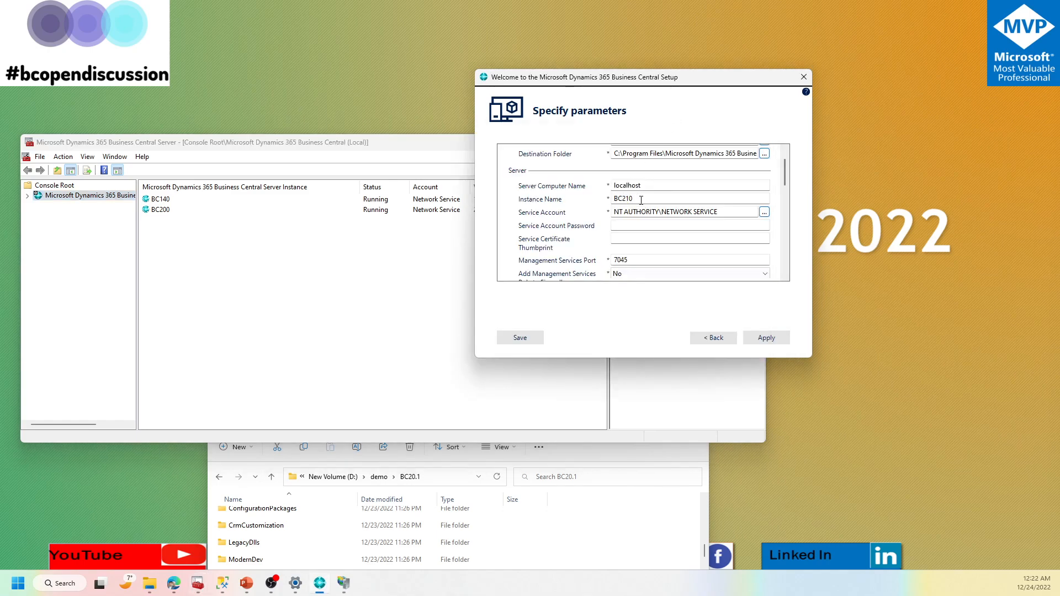
{"action": "left_click_drag", "start_coordinate": [736, 213], "coordinate": [612, 213]}
{"action": "left_click", "coordinate": [628, 228]}
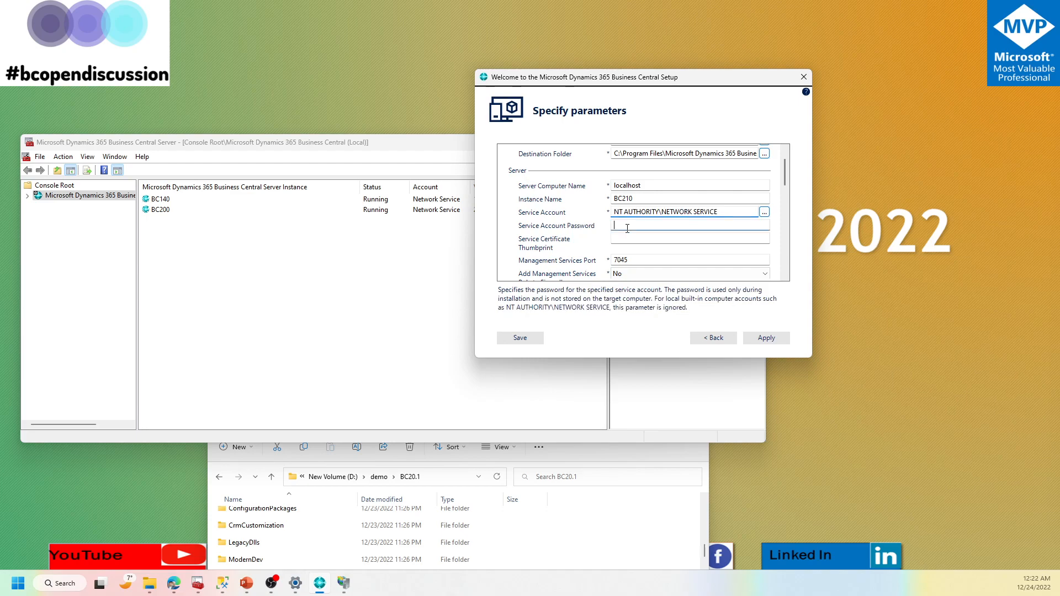
Step: Examine the setup's service ports, open BC200's configuration in the Business Central Server console and collapse the sections from General through Asynchronous Processing
{"action": "left_click_drag", "start_coordinate": [785, 172], "coordinate": [791, 191]}
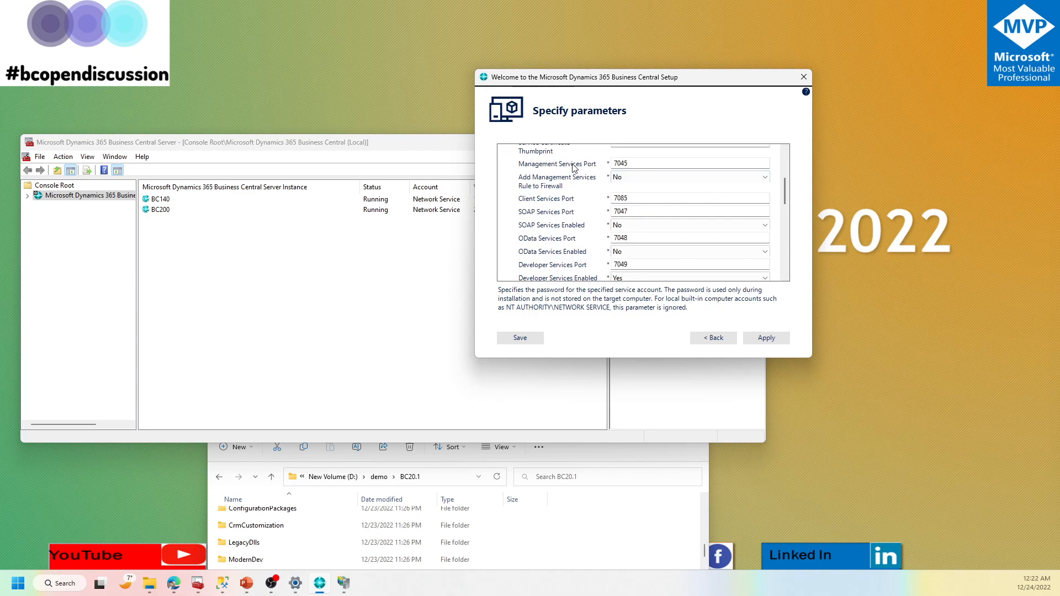
{"action": "left_click", "coordinate": [27, 196]}
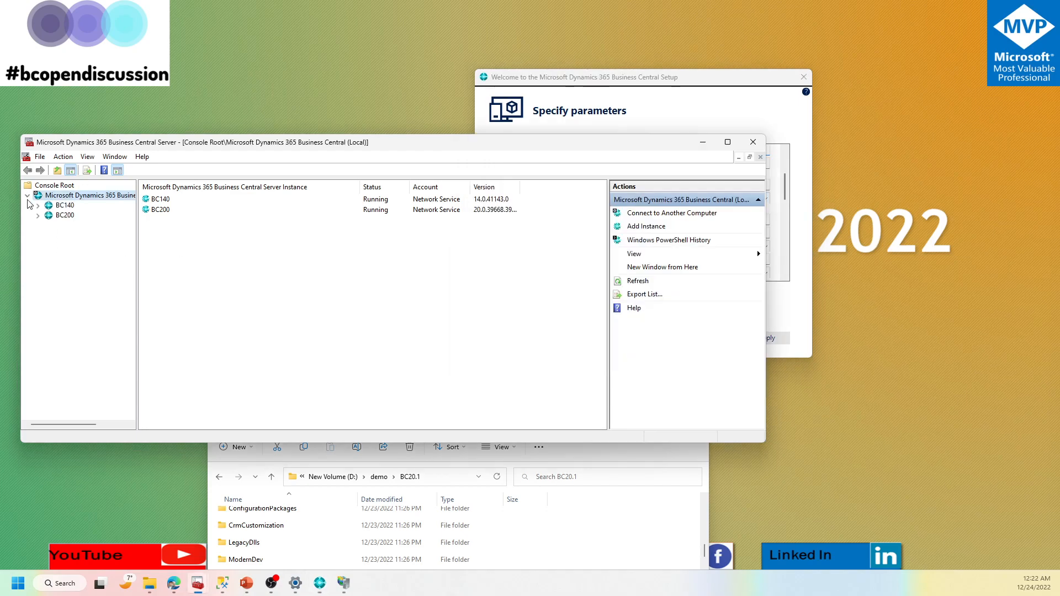
{"action": "left_click", "coordinate": [60, 216]}
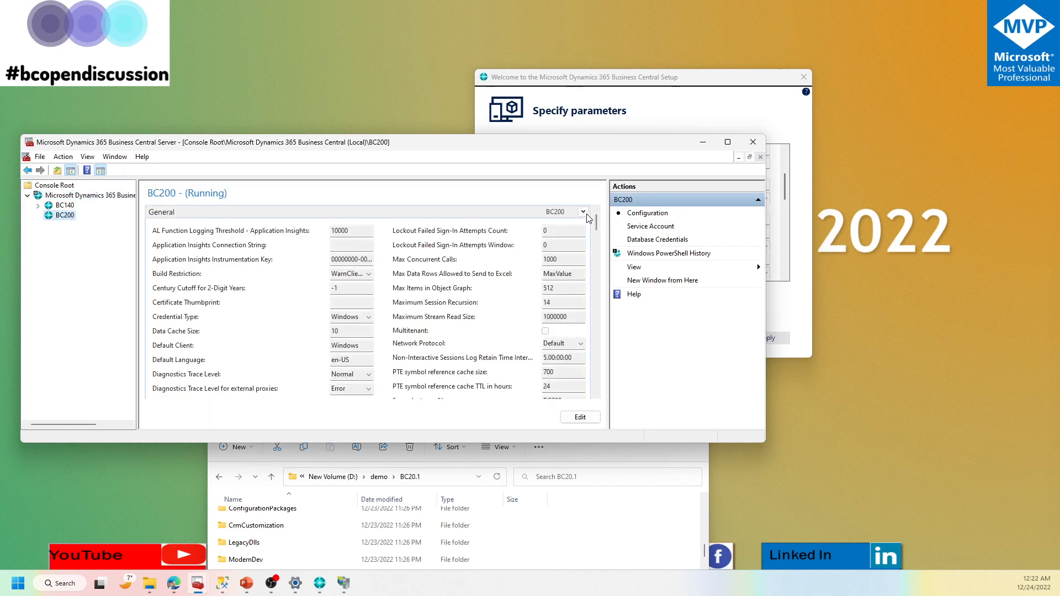
{"action": "left_click", "coordinate": [583, 212]}
{"action": "left_click", "coordinate": [583, 227]}
{"action": "left_click", "coordinate": [583, 241]}
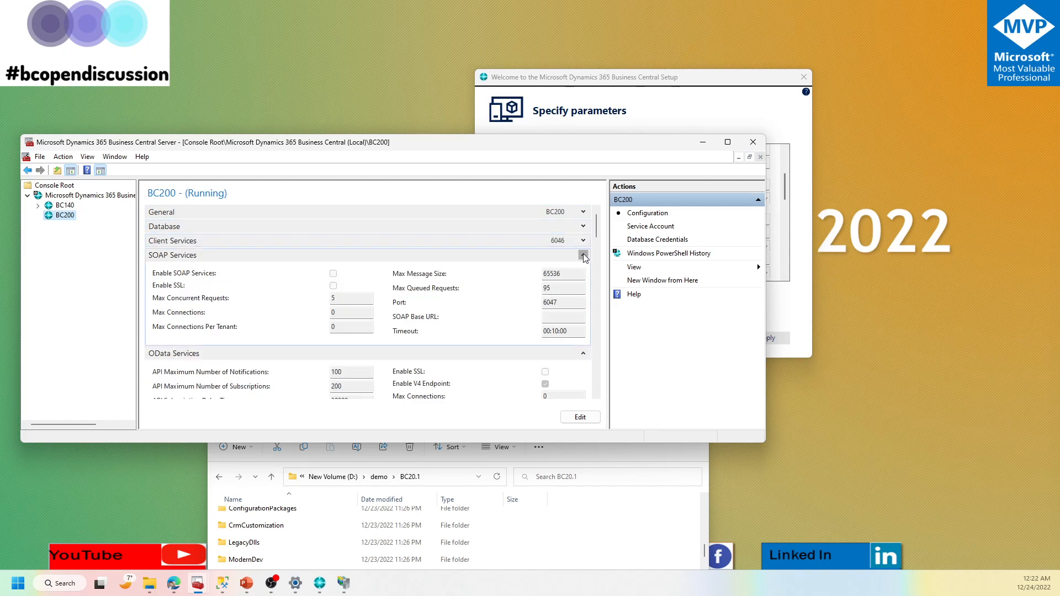
{"action": "left_click", "coordinate": [583, 255]}
{"action": "left_click", "coordinate": [583, 270]}
{"action": "left_click", "coordinate": [583, 284]}
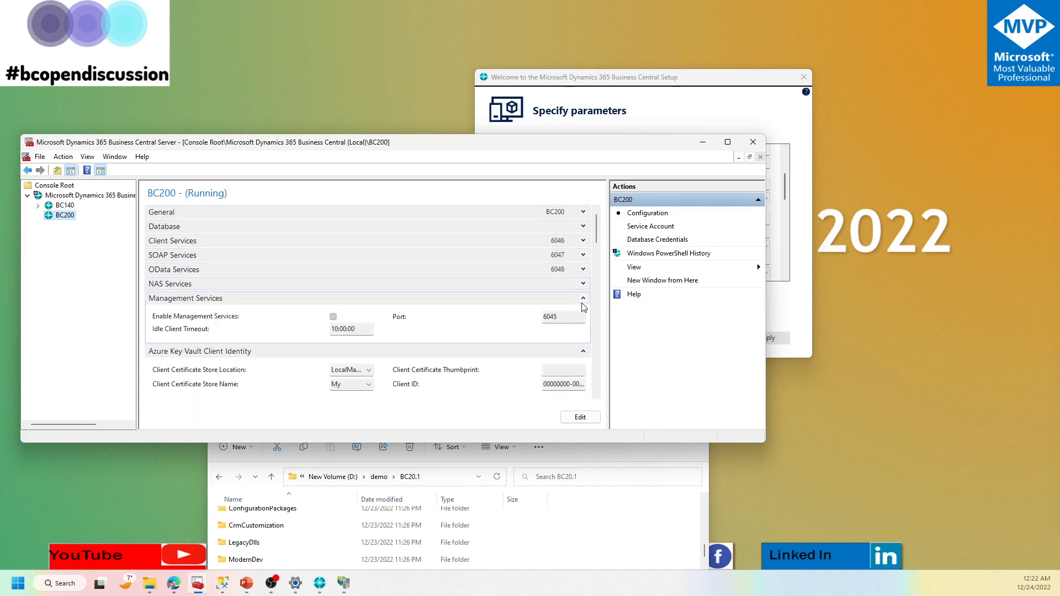
{"action": "left_click", "coordinate": [583, 298]}
{"action": "left_click", "coordinate": [583, 313]}
{"action": "left_click", "coordinate": [583, 327]}
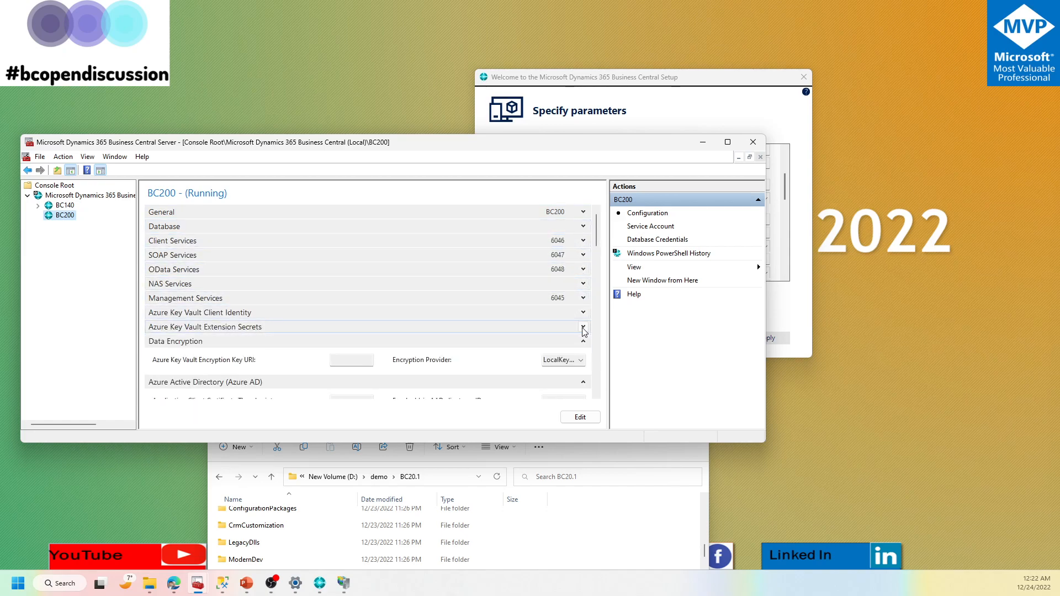
{"action": "left_click", "coordinate": [584, 342]}
{"action": "left_click", "coordinate": [583, 355]}
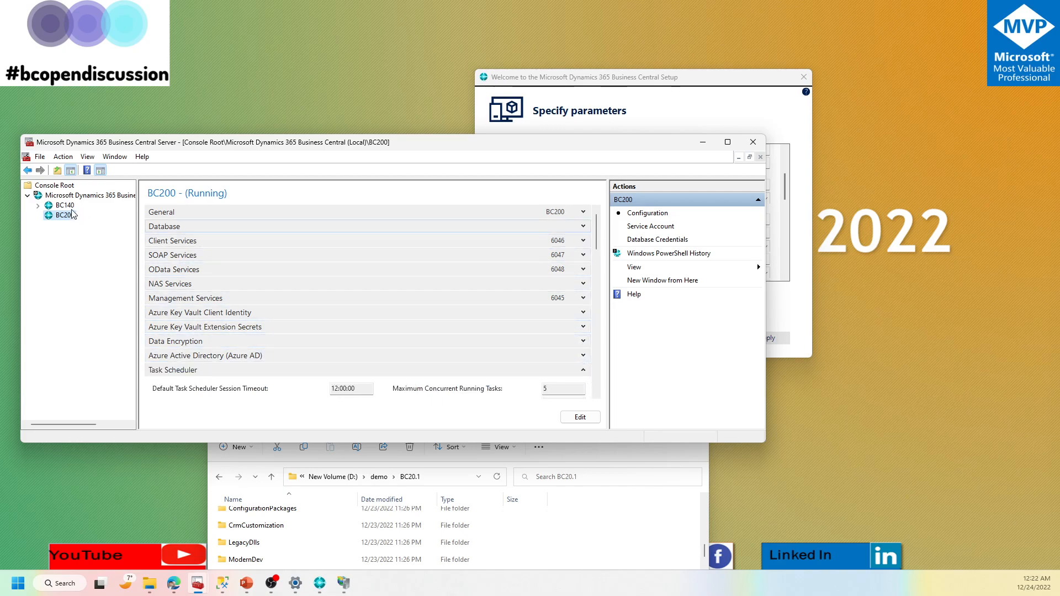
{"action": "left_click", "coordinate": [583, 370]}
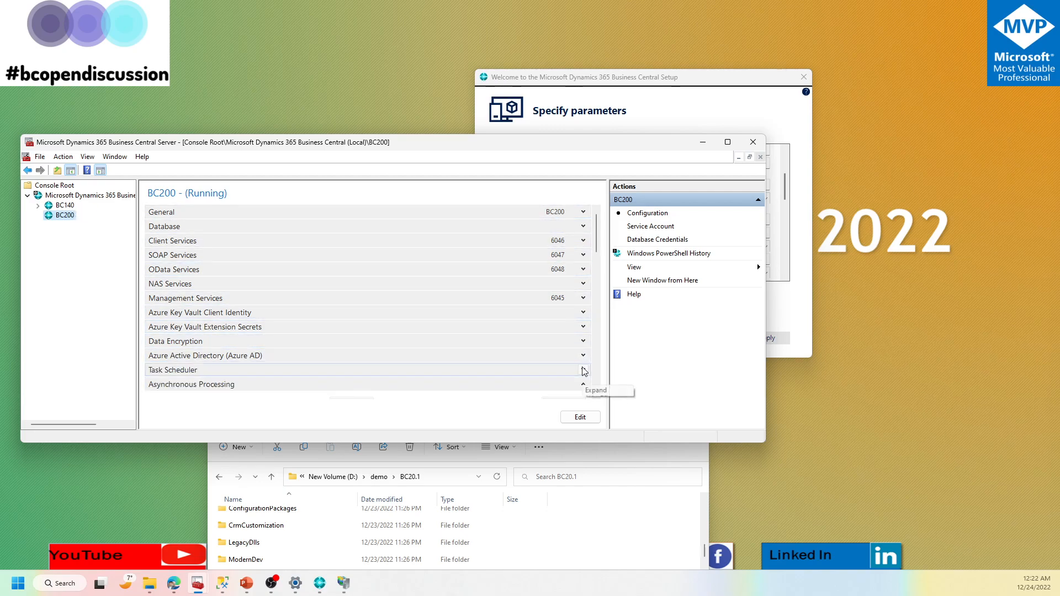
{"action": "left_click", "coordinate": [583, 385]}
Step: Collapse BC200's remaining sections from Reports through Upgrade and review the port numbers shown on the section headers
{"action": "scroll", "coordinate": [577, 365], "scroll_direction": "down", "scroll_amount": 5}
{"action": "left_click", "coordinate": [583, 267]}
{"action": "left_click", "coordinate": [584, 281]}
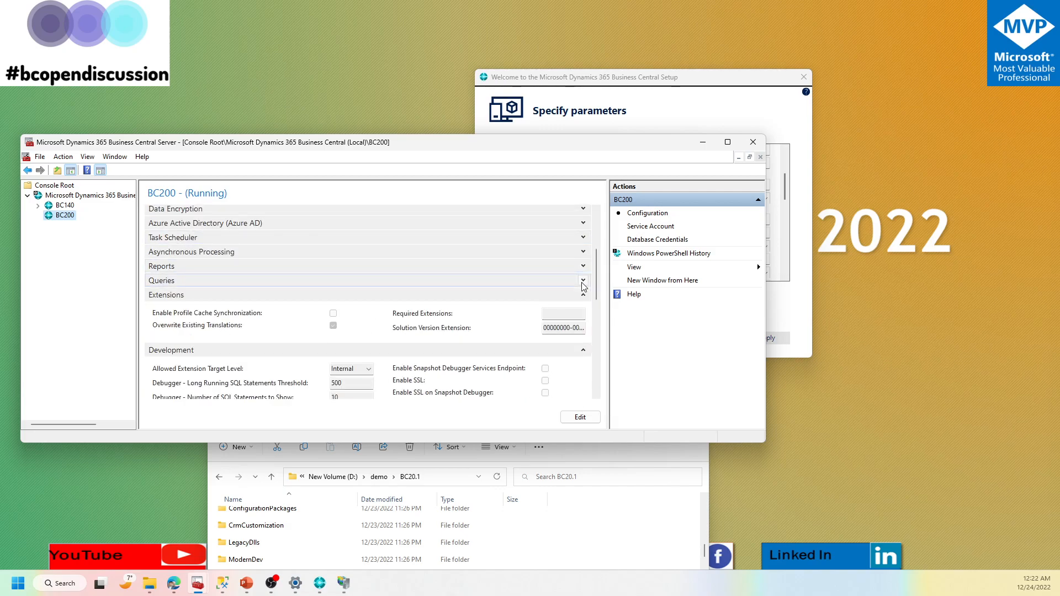
{"action": "left_click", "coordinate": [583, 295]}
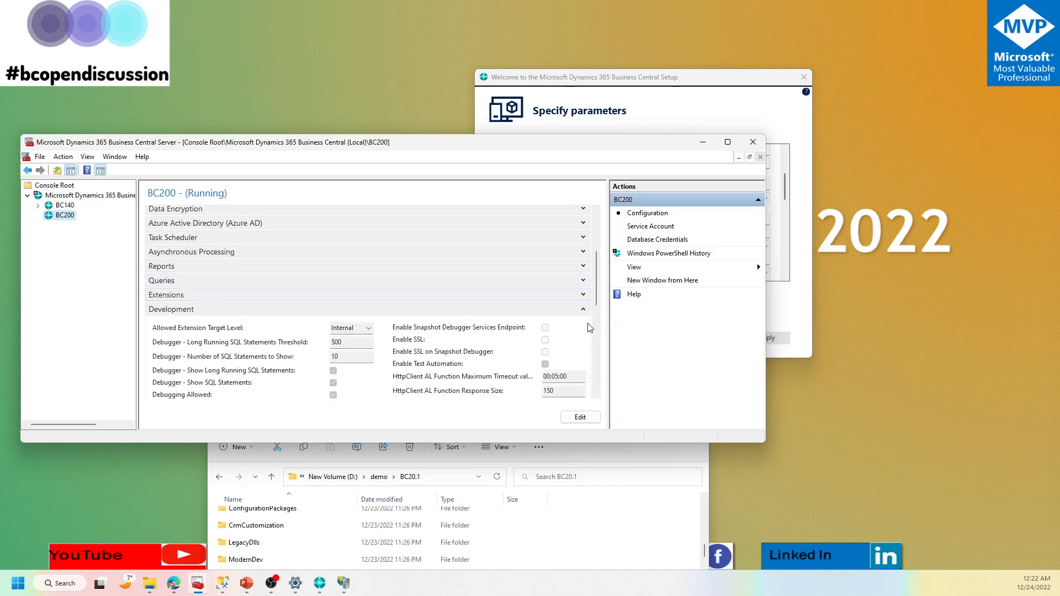
{"action": "left_click", "coordinate": [584, 309]}
{"action": "left_click", "coordinate": [583, 324]}
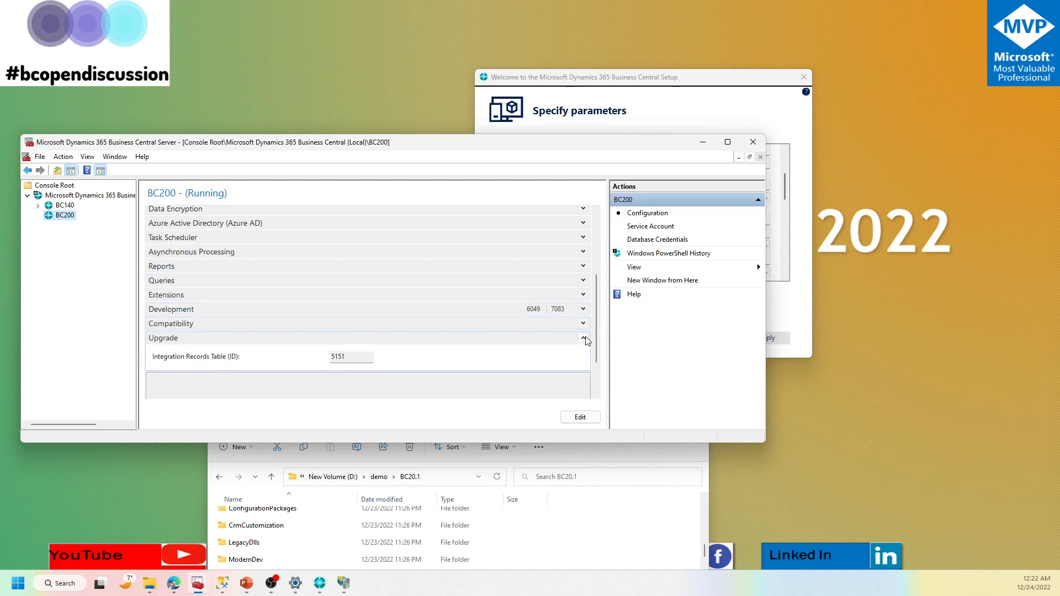
{"action": "left_click", "coordinate": [583, 338]}
{"action": "scroll", "coordinate": [566, 340], "scroll_direction": "up", "scroll_amount": 3}
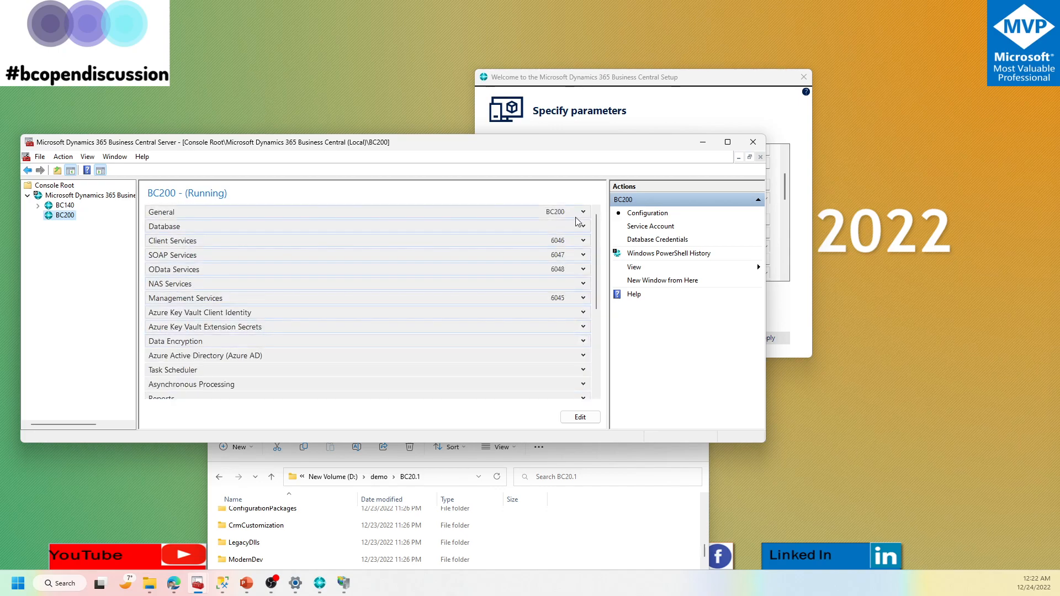
{"action": "scroll", "coordinate": [556, 313], "scroll_direction": "down", "scroll_amount": 3}
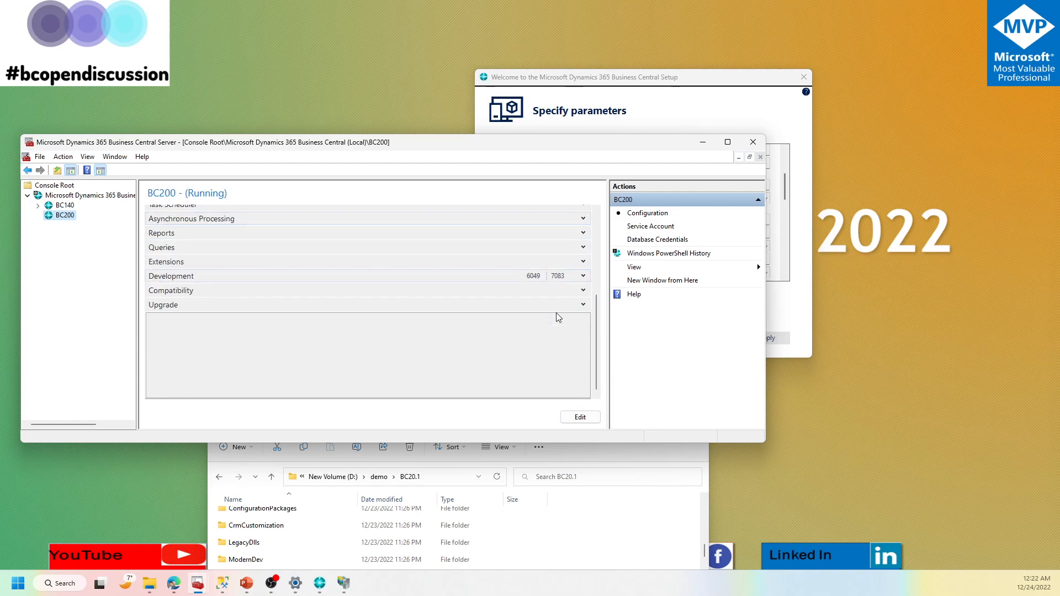
{"action": "scroll", "coordinate": [534, 277], "scroll_direction": "up", "scroll_amount": 3}
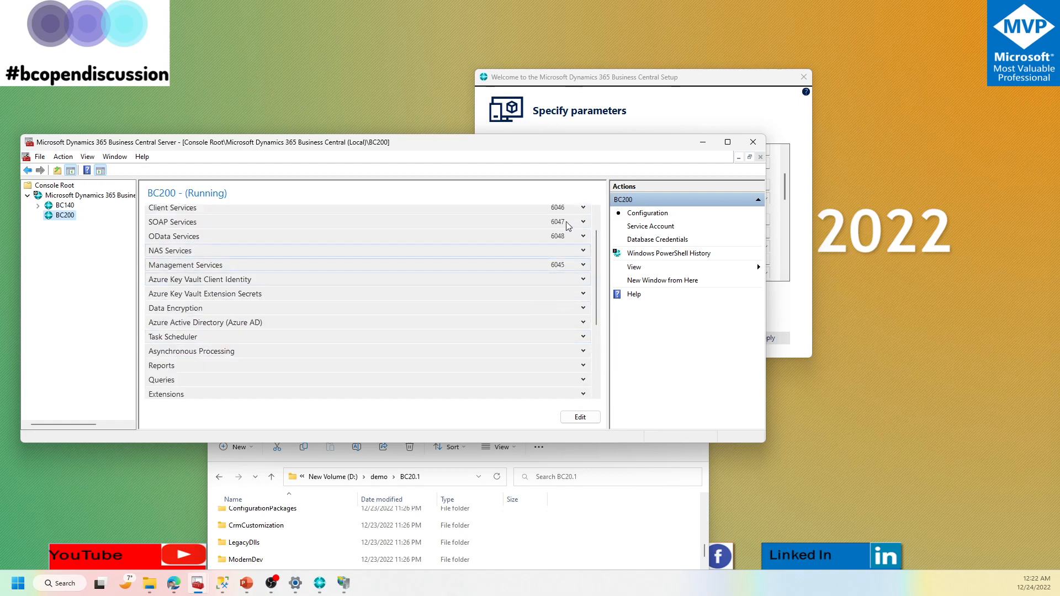
Step: Compare the setup's Management Services Port with the ports used by the BC200 instance
{"action": "left_click", "coordinate": [663, 118]}
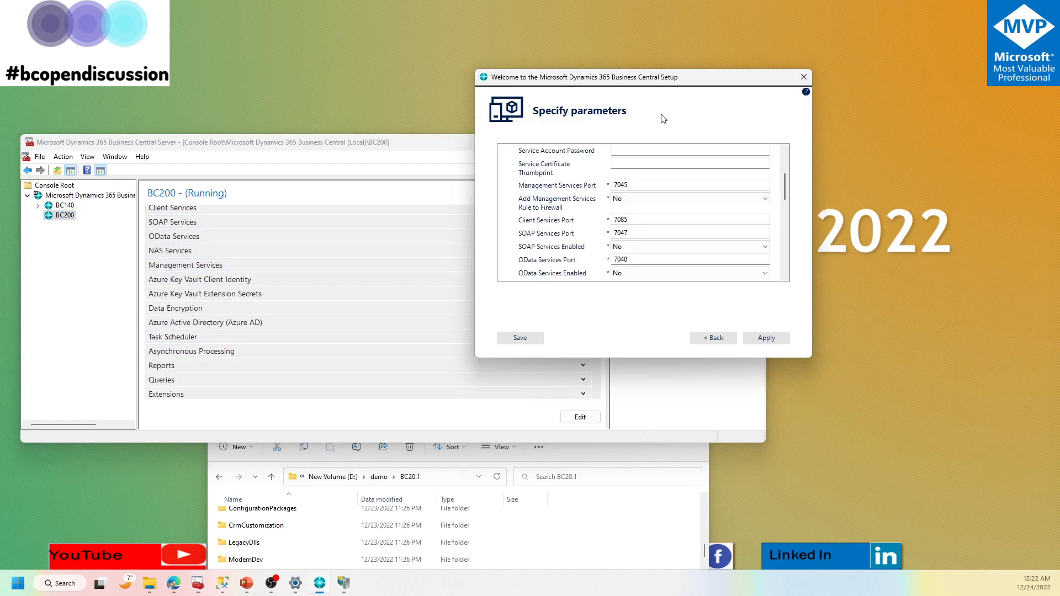
{"action": "double_click", "coordinate": [623, 185]}
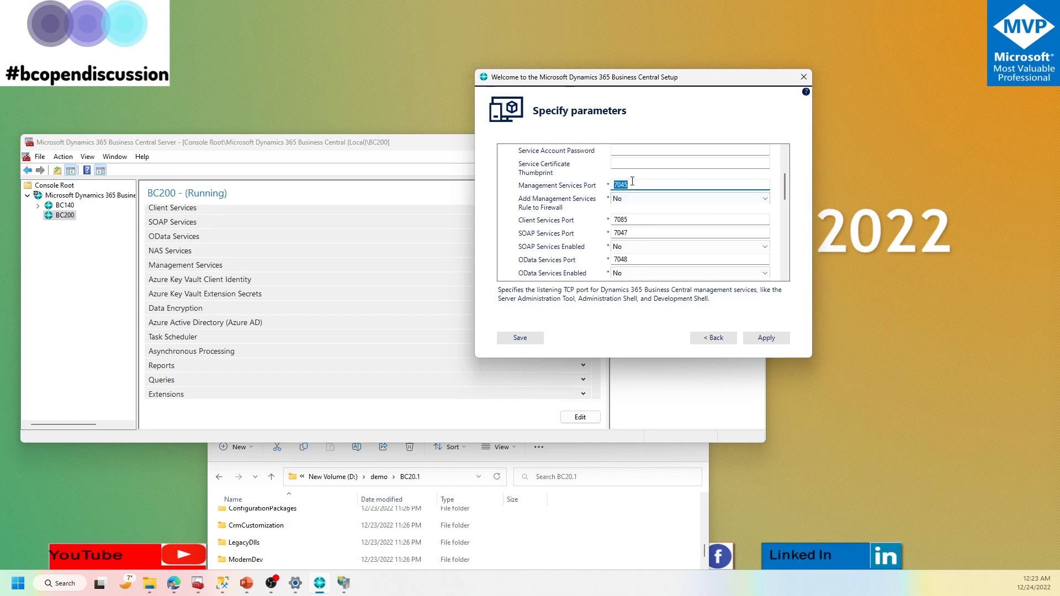
{"action": "left_click", "coordinate": [397, 240]}
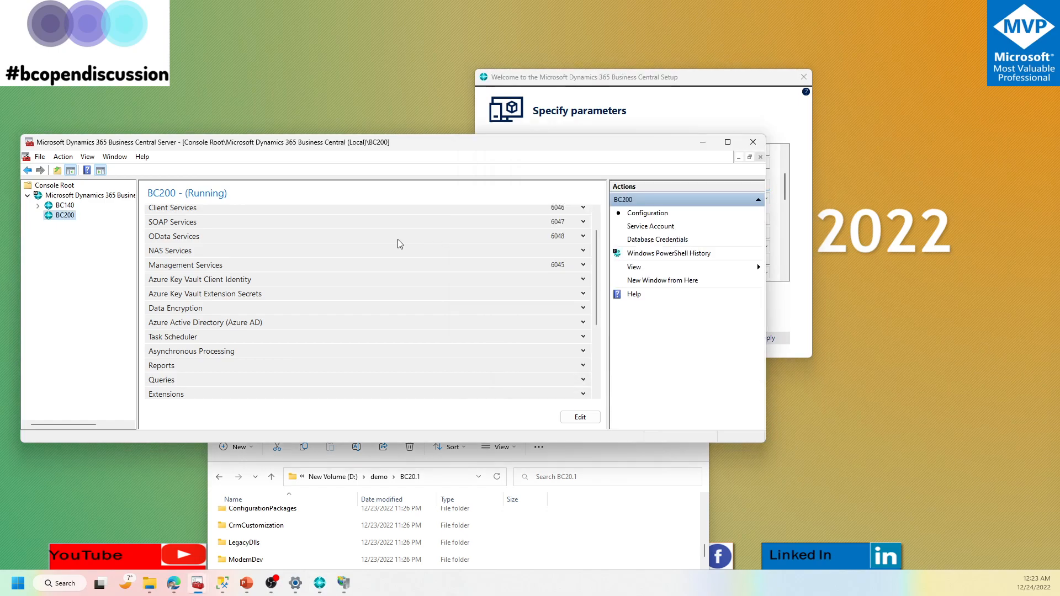
{"action": "scroll", "coordinate": [409, 248], "scroll_direction": "up", "scroll_amount": 1}
{"action": "left_click", "coordinate": [675, 107]}
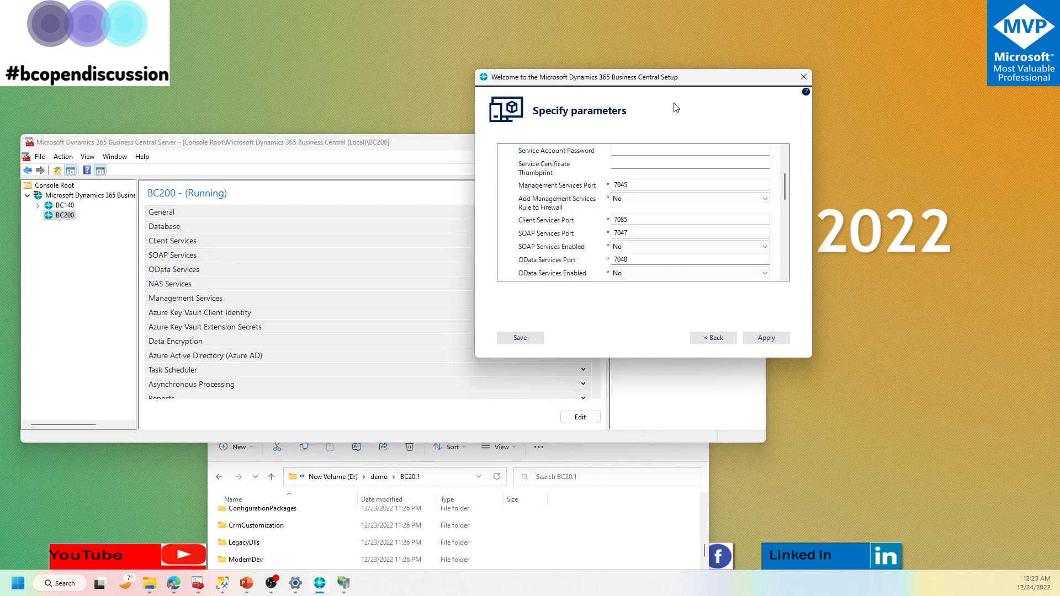
Step: Set Add Management Services Rule to Firewall to Yes and keep Snapshot Debugger Services Enabled at No
{"action": "left_click", "coordinate": [645, 199]}
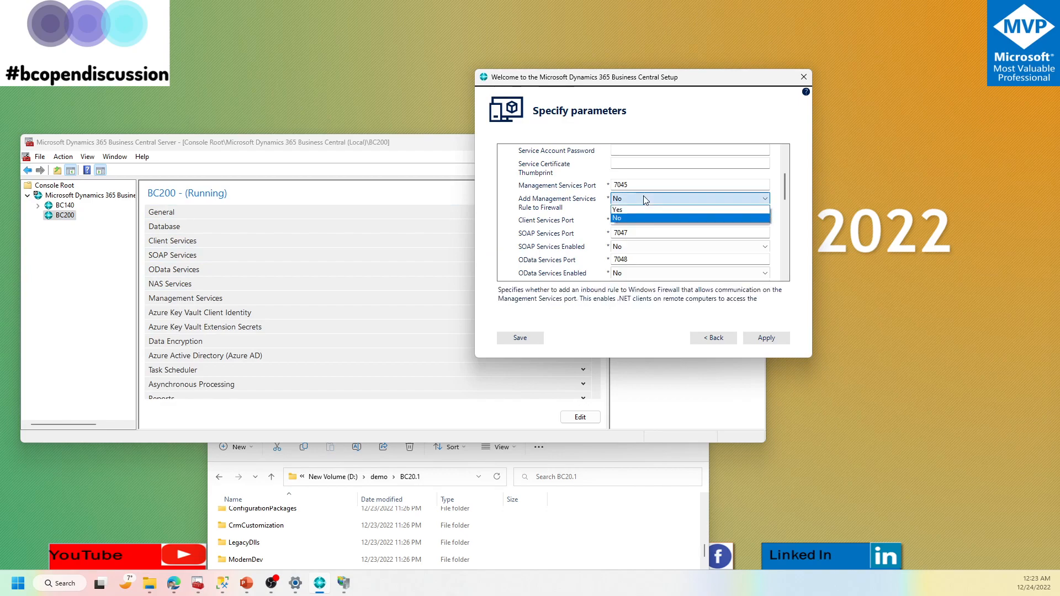
{"action": "left_click", "coordinate": [639, 210]}
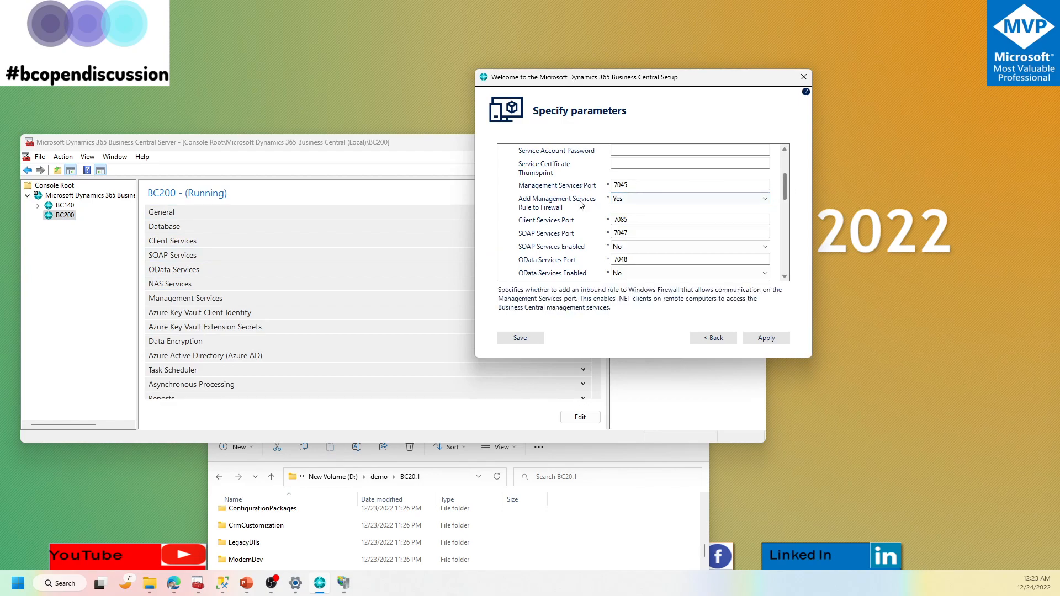
{"action": "scroll", "coordinate": [786, 190], "scroll_direction": "down", "scroll_amount": 1}
{"action": "left_click_drag", "start_coordinate": [786, 190], "coordinate": [787, 204]}
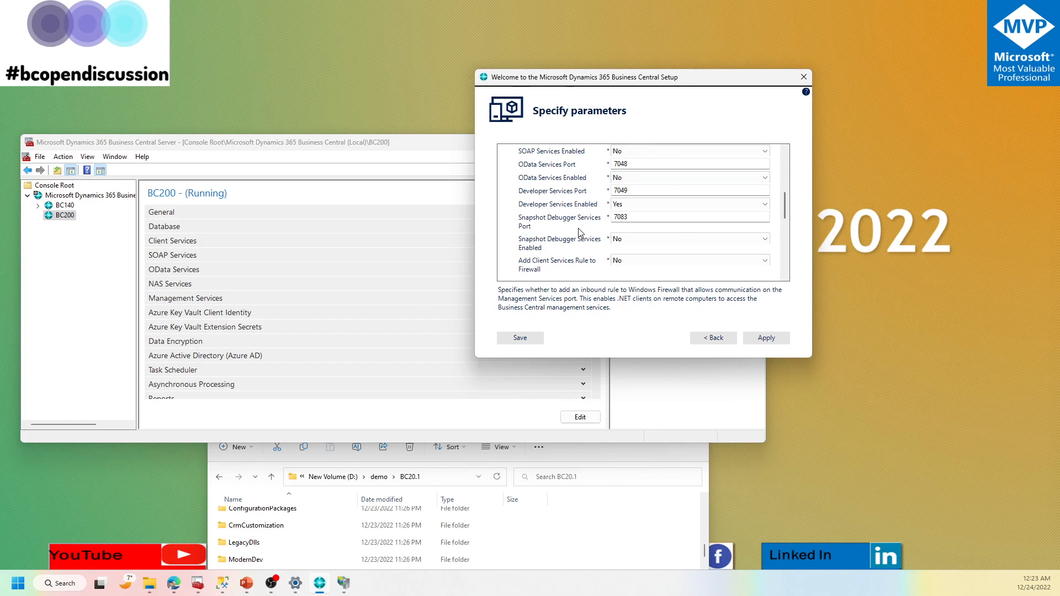
{"action": "left_click", "coordinate": [650, 240]}
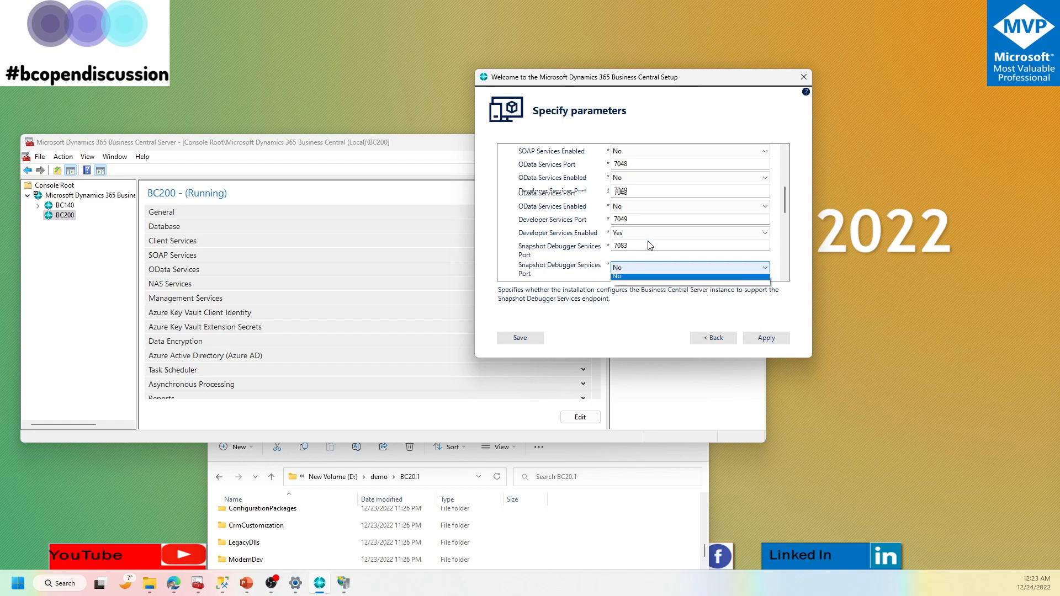
{"action": "left_click", "coordinate": [551, 280]}
Step: Set Add Client Services Rule to Firewall to Yes and keep the client authentication Credential Type as Windows
{"action": "left_click_drag", "start_coordinate": [785, 194], "coordinate": [790, 217]}
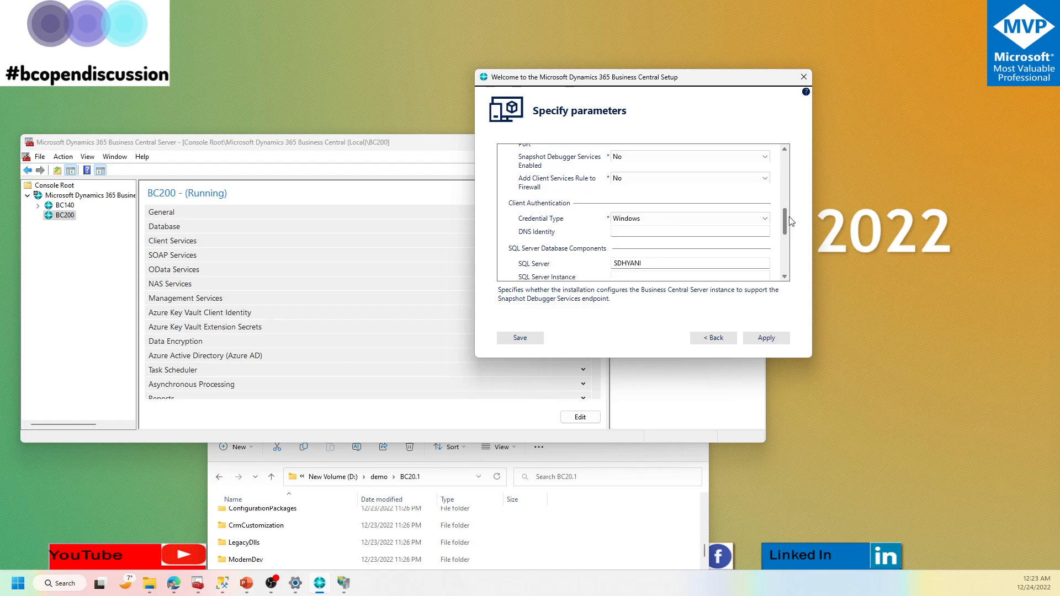
{"action": "left_click", "coordinate": [641, 180]}
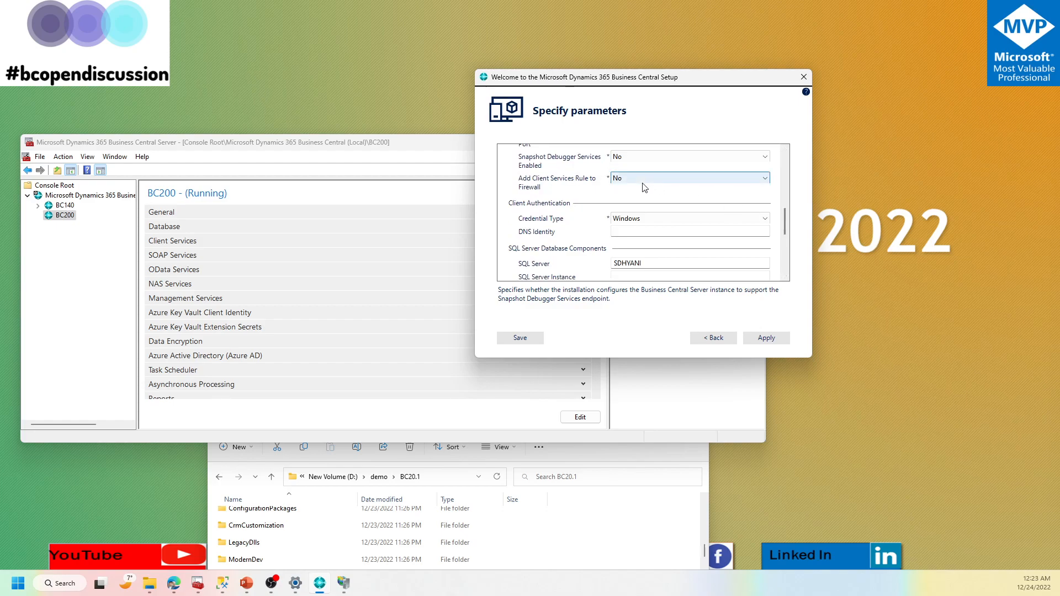
{"action": "left_click", "coordinate": [641, 196]}
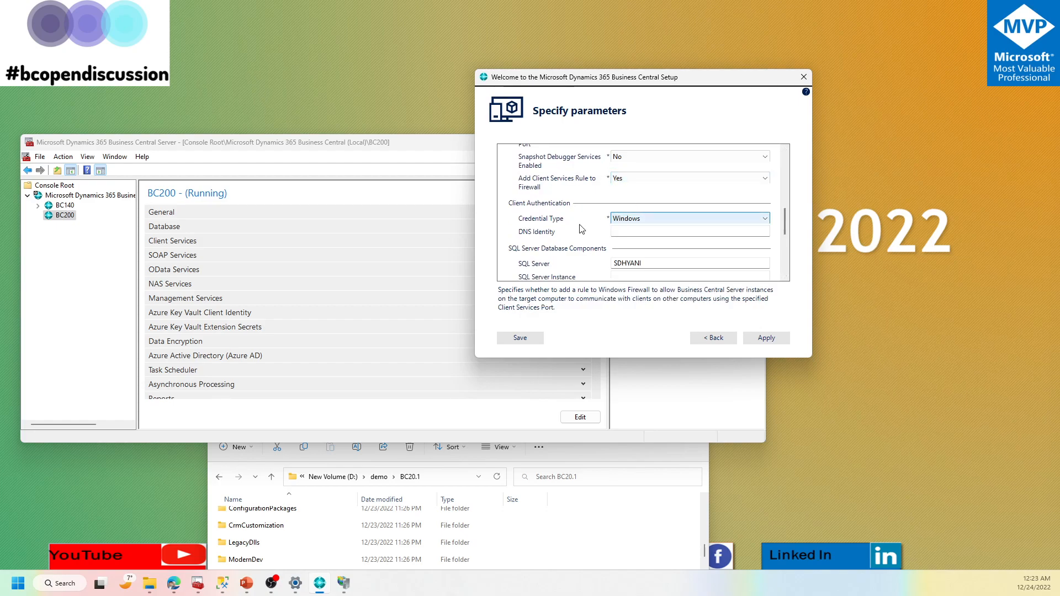
{"action": "left_click", "coordinate": [628, 219]}
{"action": "left_click", "coordinate": [627, 225]}
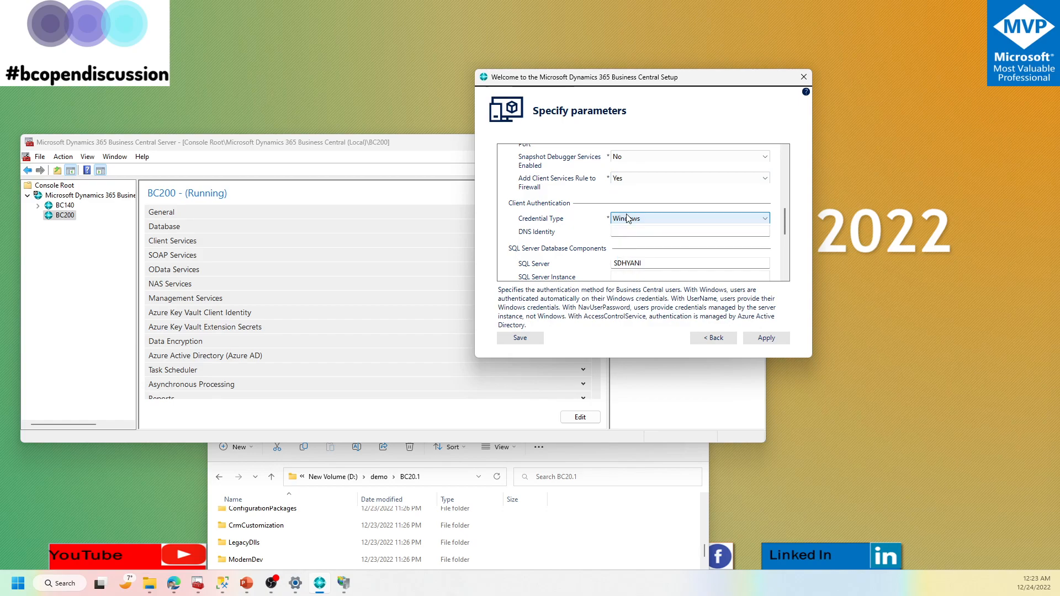
Step: Review the SQL Database name and the Web Server Components parameters, and apply the setup to start the installation
{"action": "left_click_drag", "start_coordinate": [787, 214], "coordinate": [787, 243]}
{"action": "left_click_drag", "start_coordinate": [706, 168], "coordinate": [587, 177]}
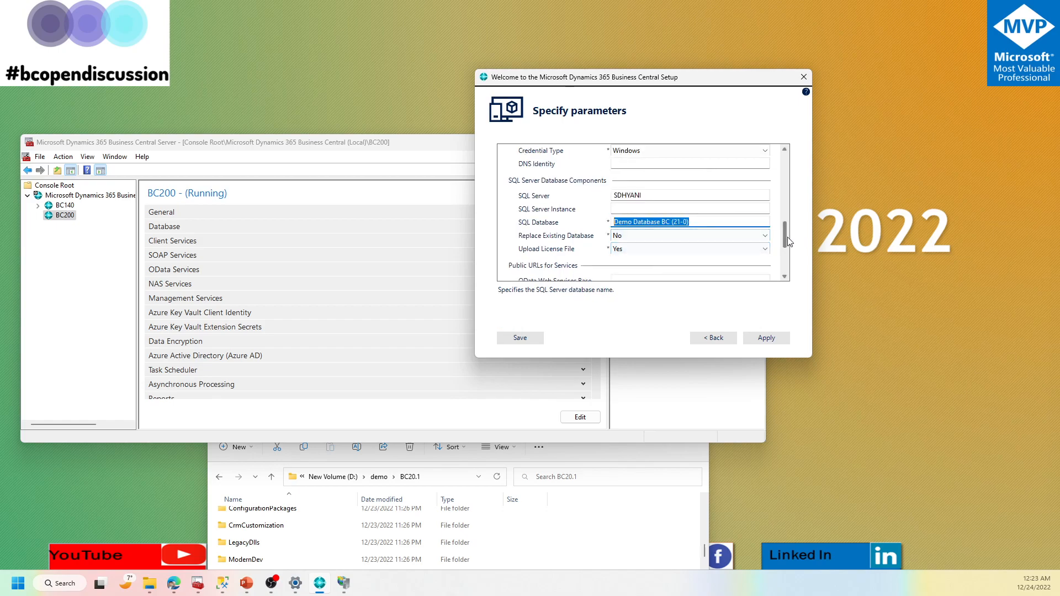
{"action": "left_click", "coordinate": [703, 220]}
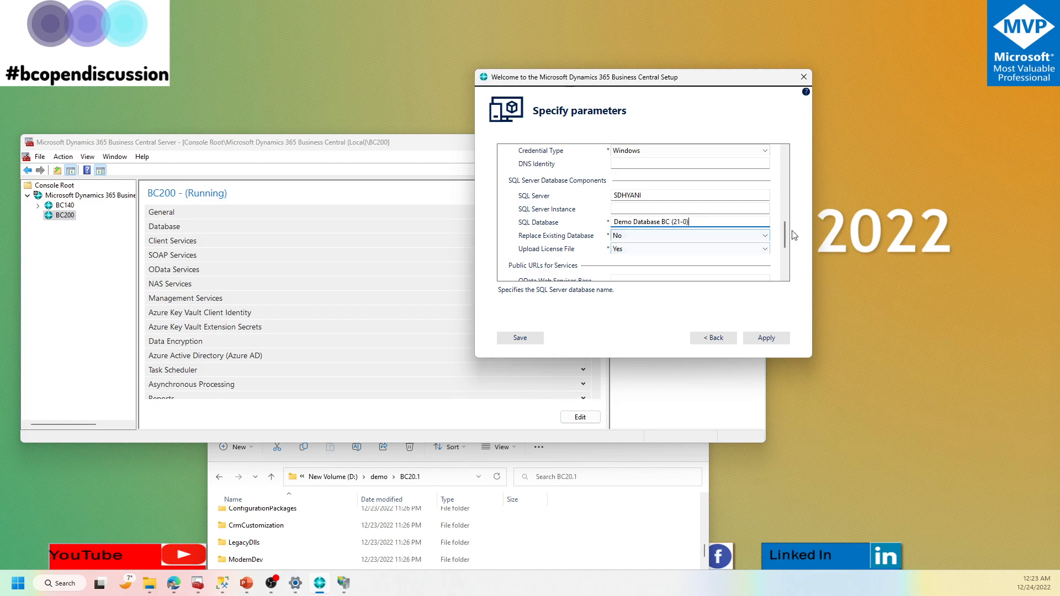
{"action": "scroll", "coordinate": [787, 255], "scroll_direction": "down", "scroll_amount": 3}
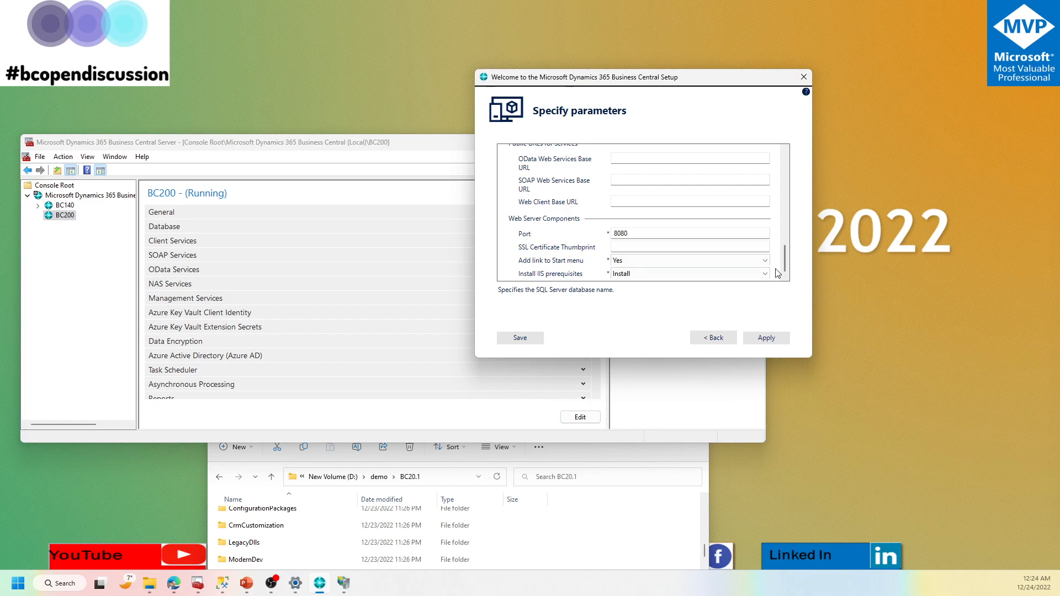
{"action": "left_click", "coordinate": [769, 337]}
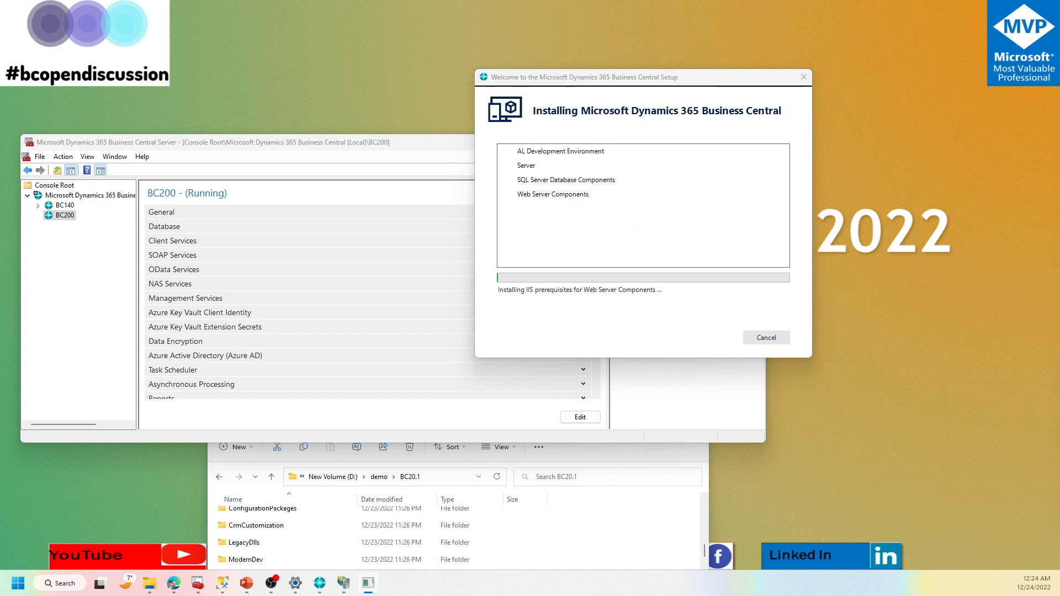
Step: Bring up IIS Manager while the installation runs and move its window out of view
{"action": "left_click", "coordinate": [676, 75]}
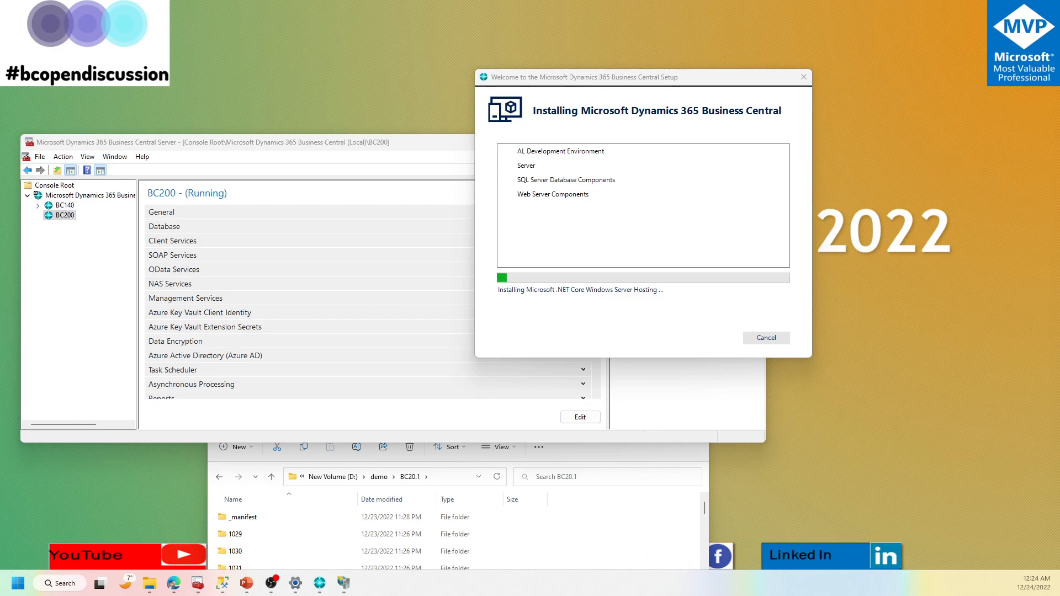
{"action": "left_click", "coordinate": [344, 583]}
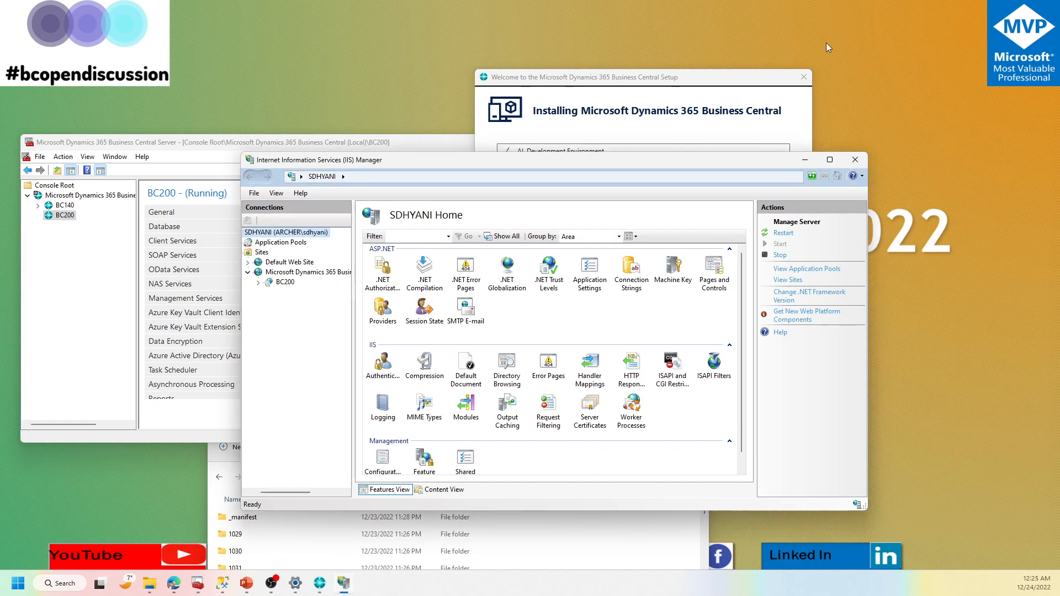
{"action": "left_click_drag", "start_coordinate": [761, 167], "coordinate": [1059, 406]}
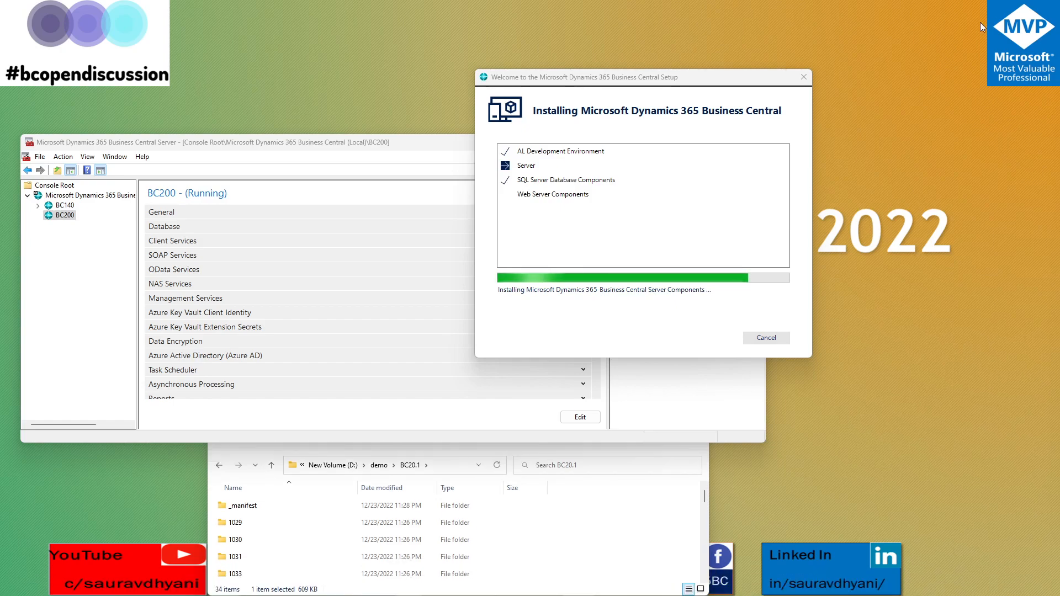
Step: Arrange the setup, Business Central Server console and BC20.1 folder windows so they do not overlap, shrinking the console window
{"action": "left_click_drag", "start_coordinate": [588, 81], "coordinate": [767, 106]}
{"action": "left_click_drag", "start_coordinate": [494, 148], "coordinate": [495, 51]}
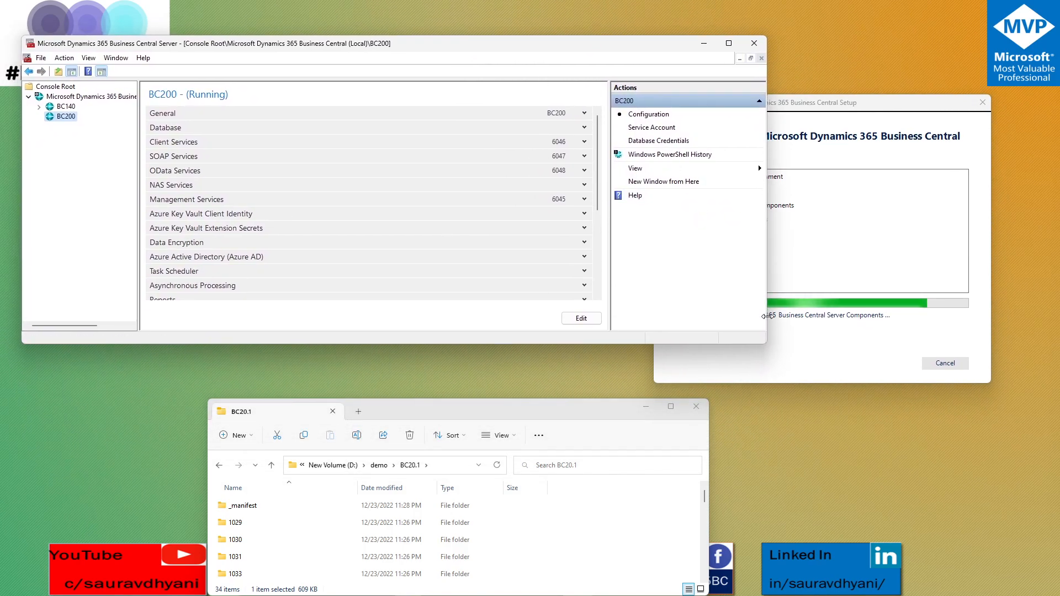
{"action": "left_click_drag", "start_coordinate": [767, 346], "coordinate": [622, 307]}
{"action": "left_click_drag", "start_coordinate": [597, 416], "coordinate": [507, 336]}
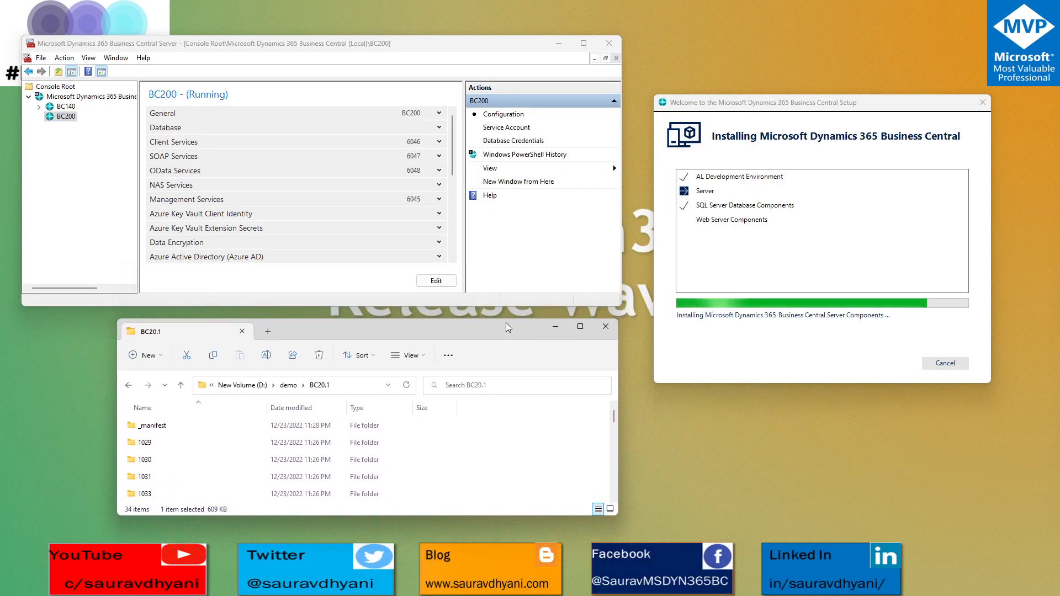
Step: Reposition and shorten the Business Central Server console window, and move the setup window clear of it
{"action": "left_click_drag", "start_coordinate": [476, 49], "coordinate": [495, 27]}
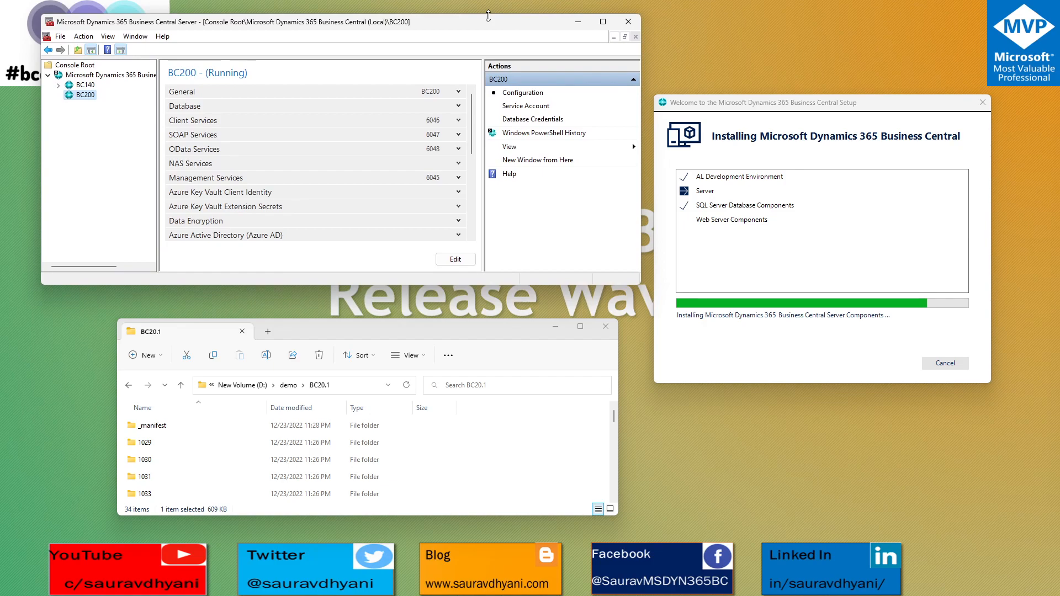
{"action": "left_click_drag", "start_coordinate": [489, 15], "coordinate": [496, 40]}
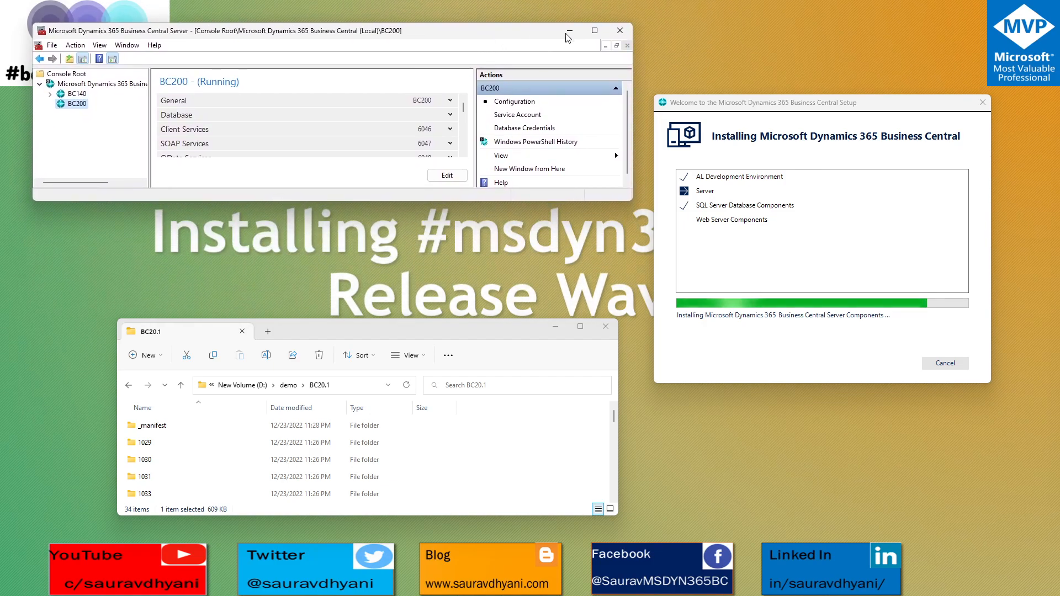
{"action": "left_click", "coordinate": [832, 108]}
{"action": "left_click_drag", "start_coordinate": [833, 108], "coordinate": [849, 164]}
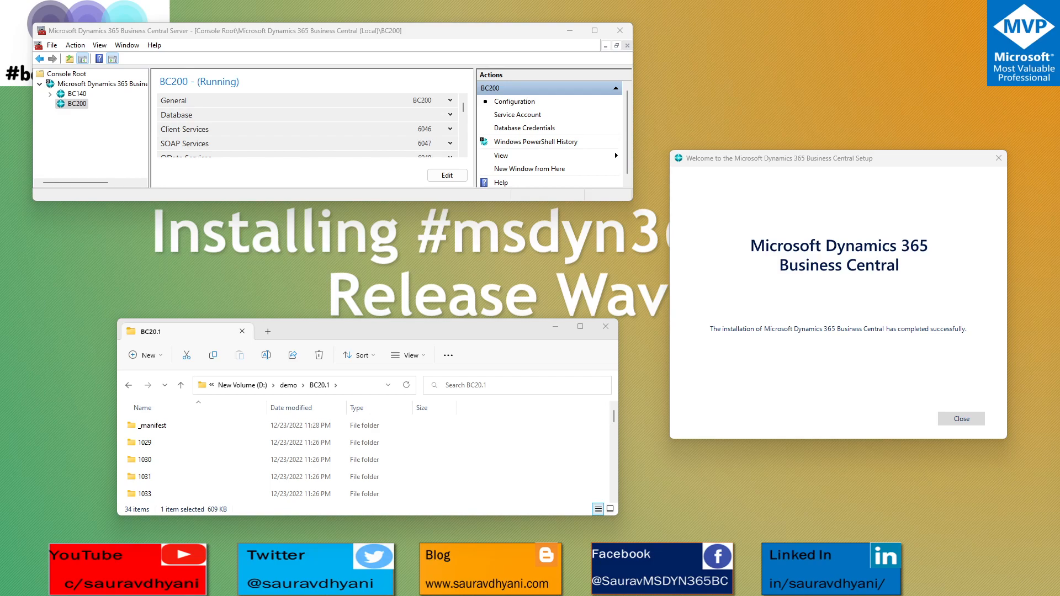
Step: Close the completed Business Central setup and minimize the BC20.1 folder window
{"action": "left_click", "coordinate": [769, 304]}
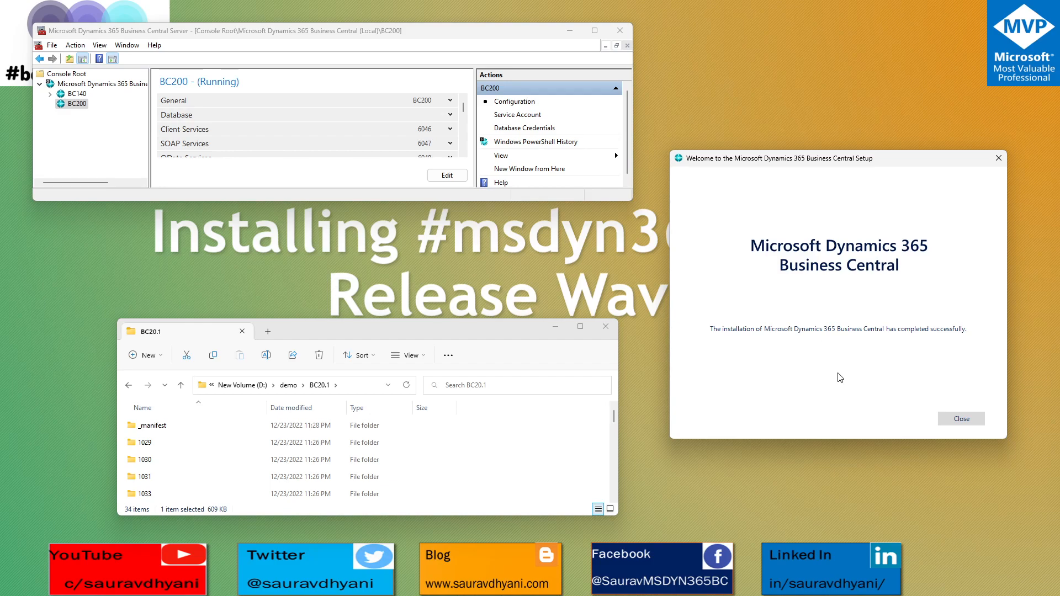
{"action": "left_click", "coordinate": [962, 419]}
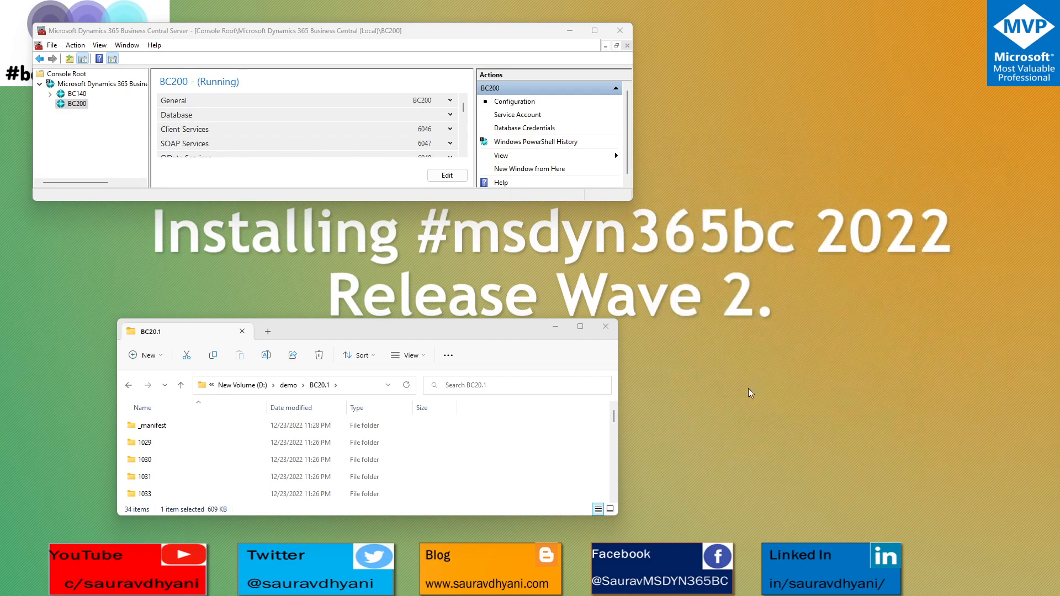
{"action": "left_click", "coordinate": [555, 330]}
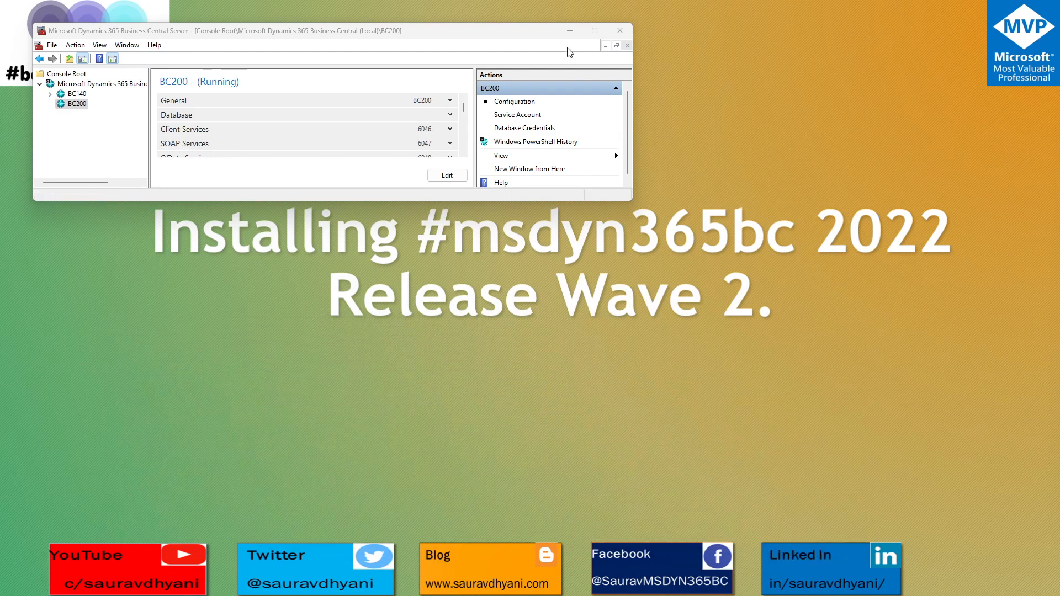
Step: Check the local server instances in the enlarged administration console, trying to open BC210 and viewing BC200
{"action": "left_click", "coordinate": [125, 87]}
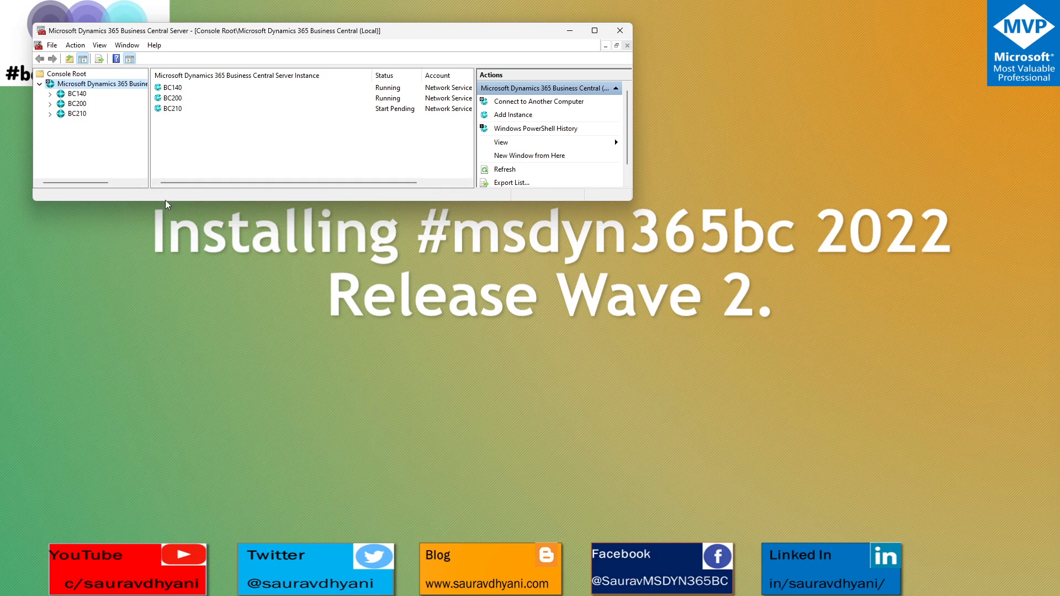
{"action": "left_click_drag", "start_coordinate": [165, 202], "coordinate": [165, 272]}
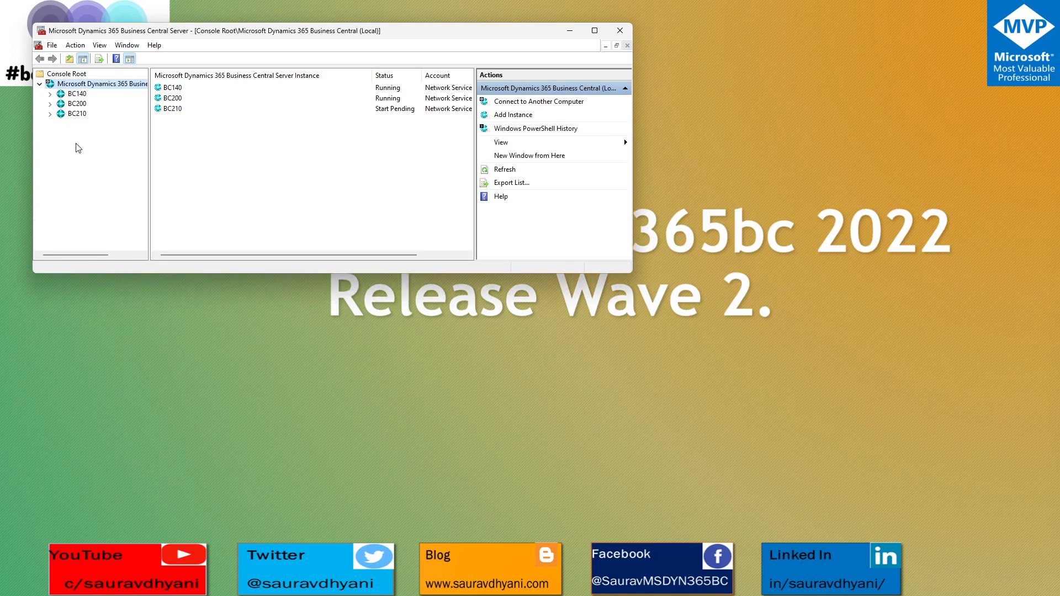
{"action": "left_click", "coordinate": [77, 114]}
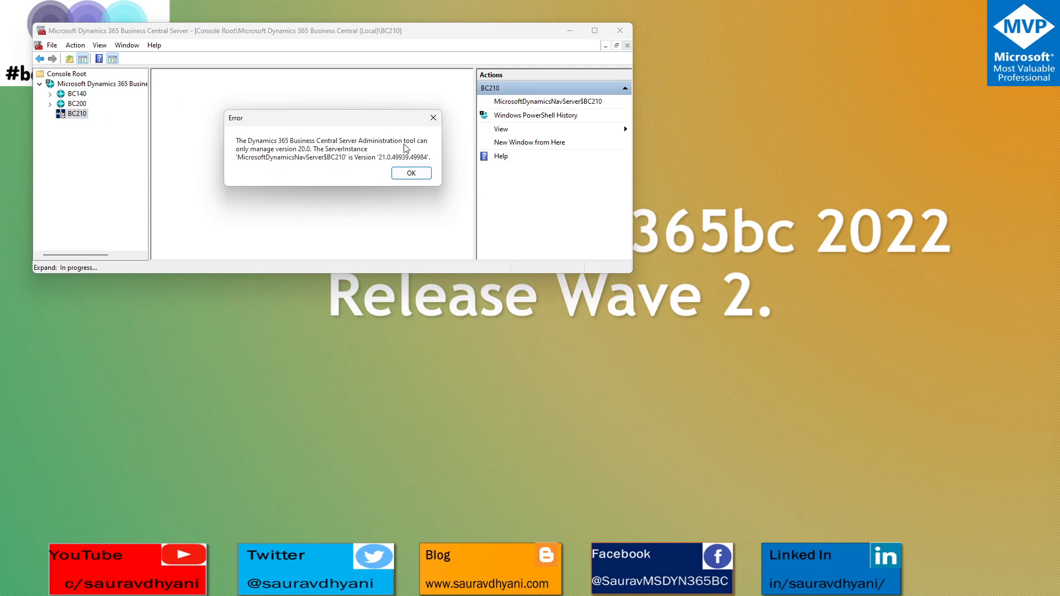
{"action": "left_click", "coordinate": [411, 173]}
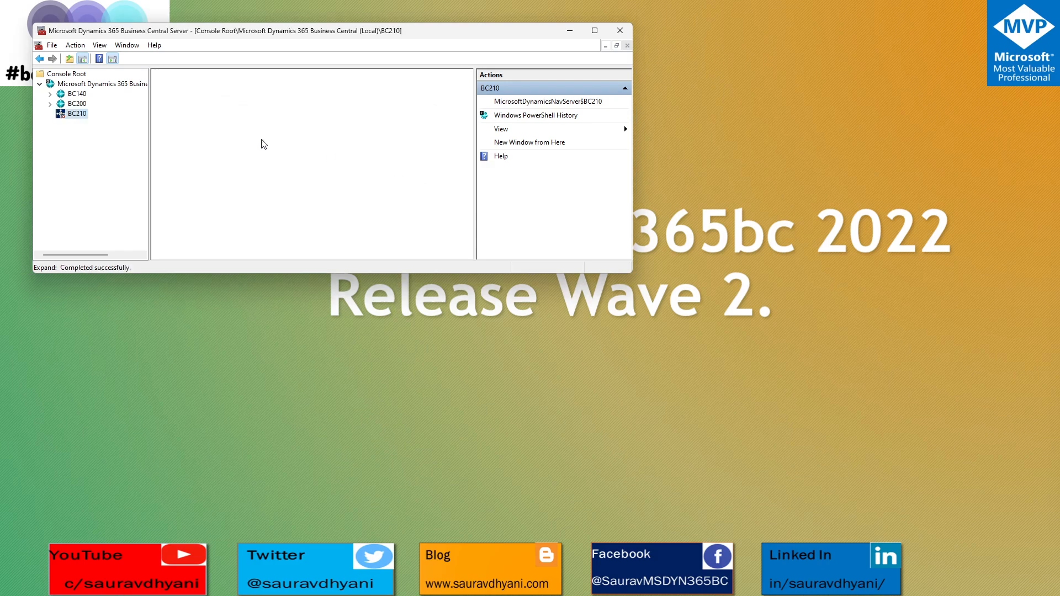
{"action": "left_click", "coordinate": [78, 107]}
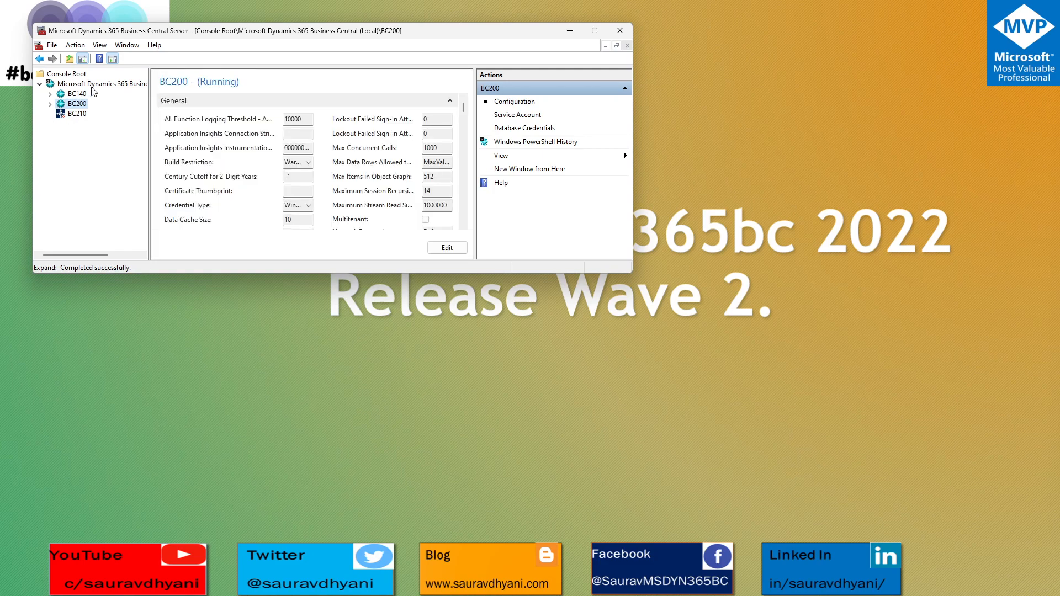
{"action": "left_click", "coordinate": [93, 86]}
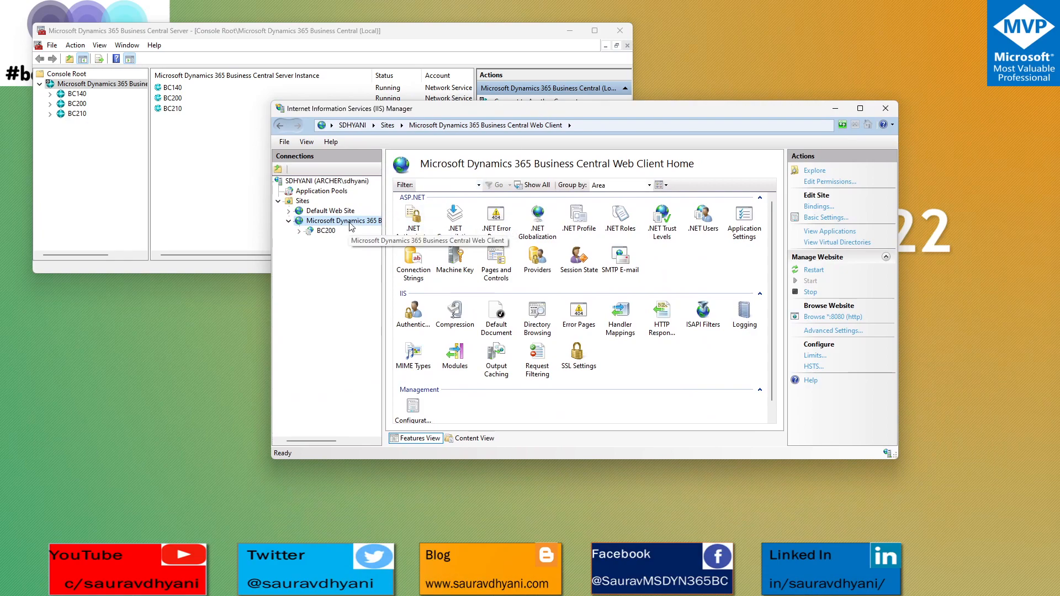
Step: In IIS Manager, refresh the Business Central Web Client site and browse its BC210 application, minimizing the server console
{"action": "key", "text": "F5"}
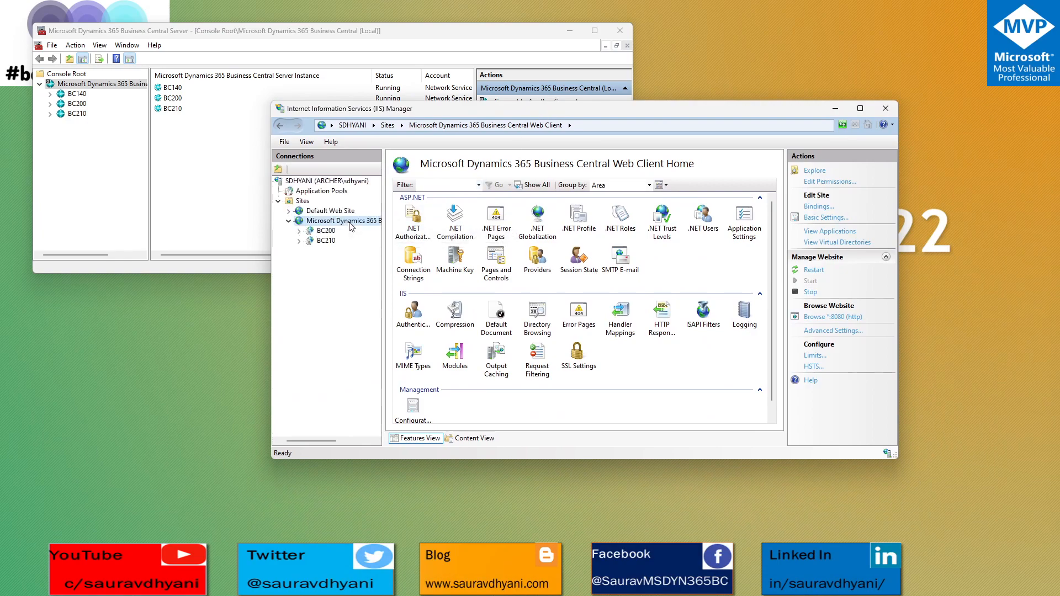
{"action": "left_click", "coordinate": [326, 241]}
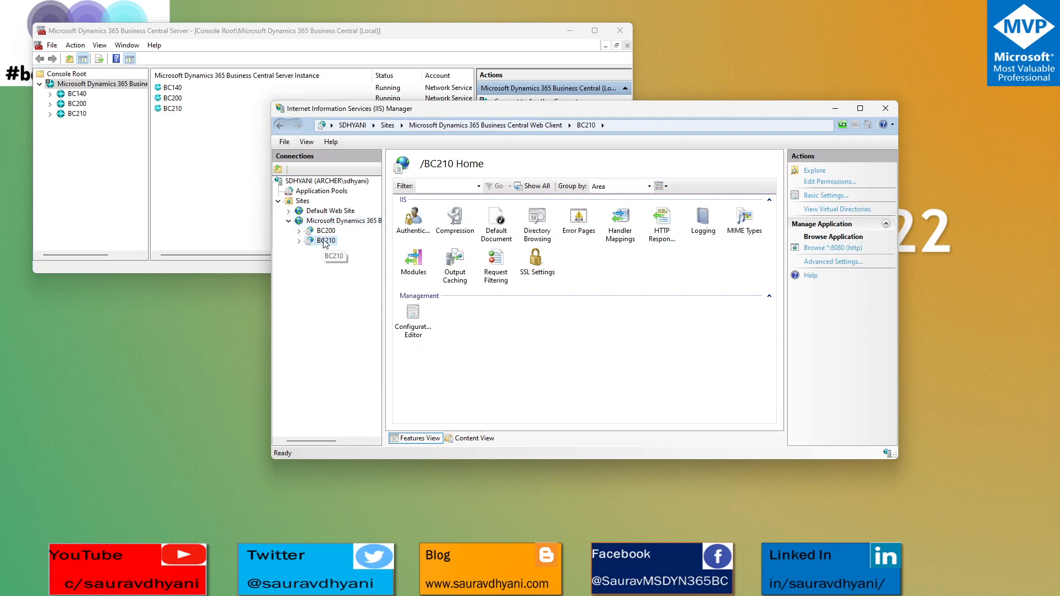
{"action": "right_click", "coordinate": [325, 242]}
{"action": "mouse_move", "coordinate": [392, 304]}
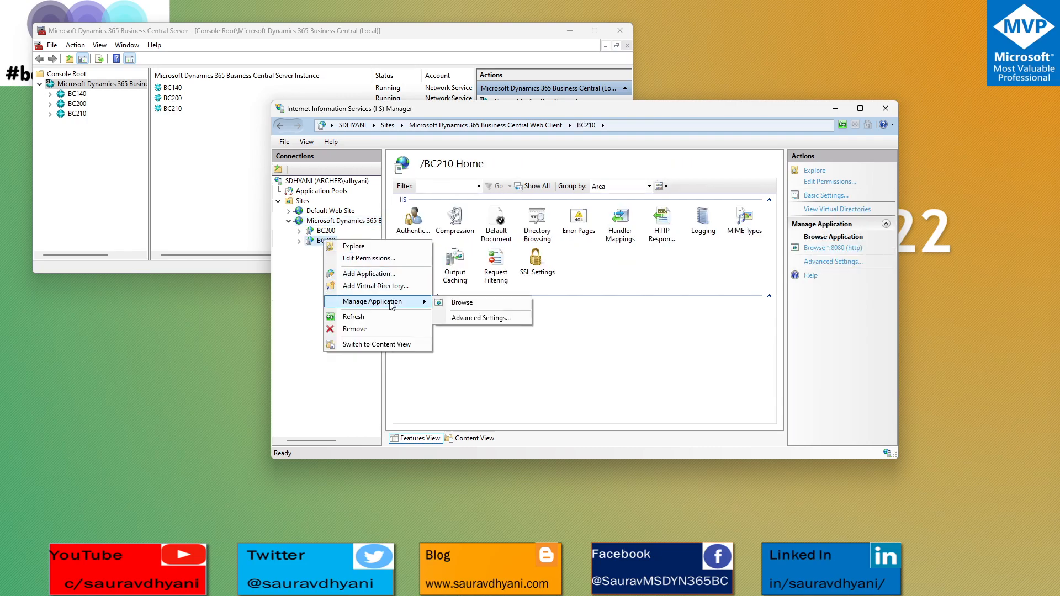
{"action": "left_click", "coordinate": [493, 309]}
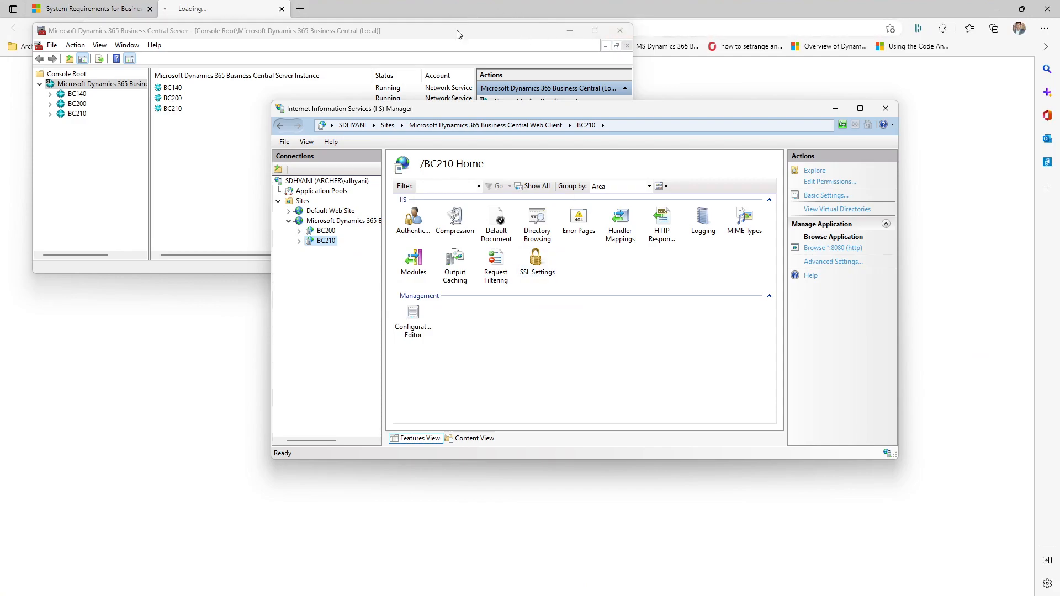
{"action": "left_click", "coordinate": [570, 31]}
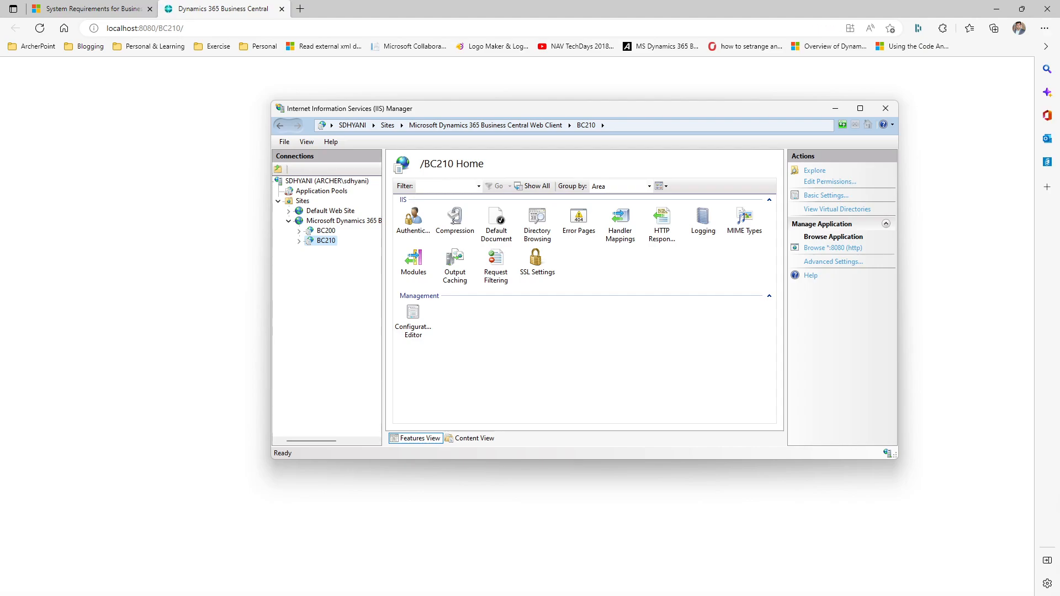
Step: Return to the server console, refresh the instance list repeatedly to check BC210's status, and minimize the console
{"action": "key", "text": "alt+Tab"}
{"action": "right_click", "coordinate": [276, 157]}
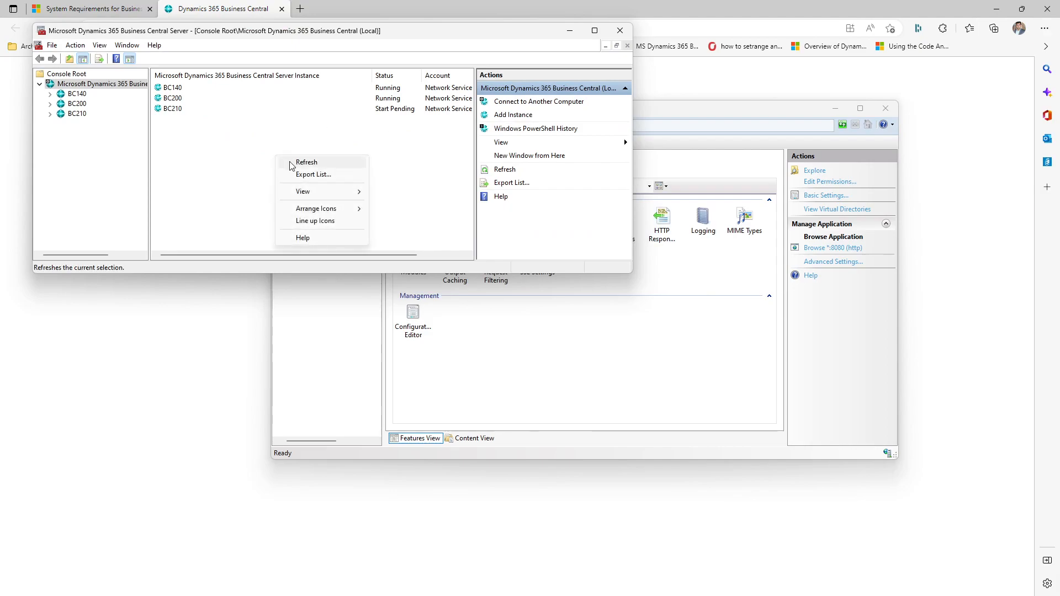
{"action": "left_click", "coordinate": [291, 165]}
{"action": "right_click", "coordinate": [288, 164]}
{"action": "left_click", "coordinate": [301, 169]}
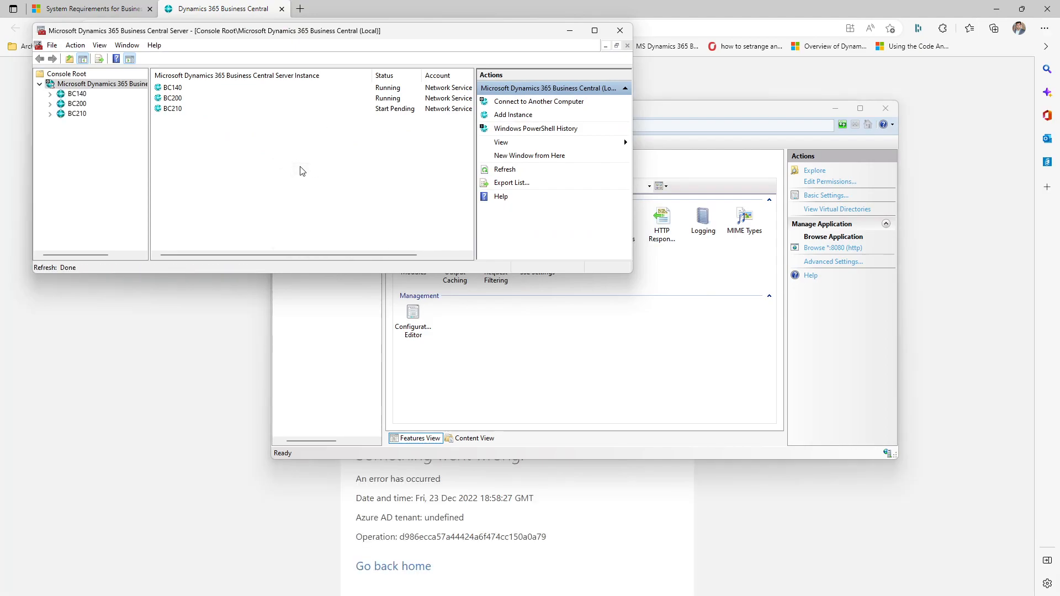
{"action": "right_click", "coordinate": [299, 168]}
{"action": "left_click", "coordinate": [313, 173]}
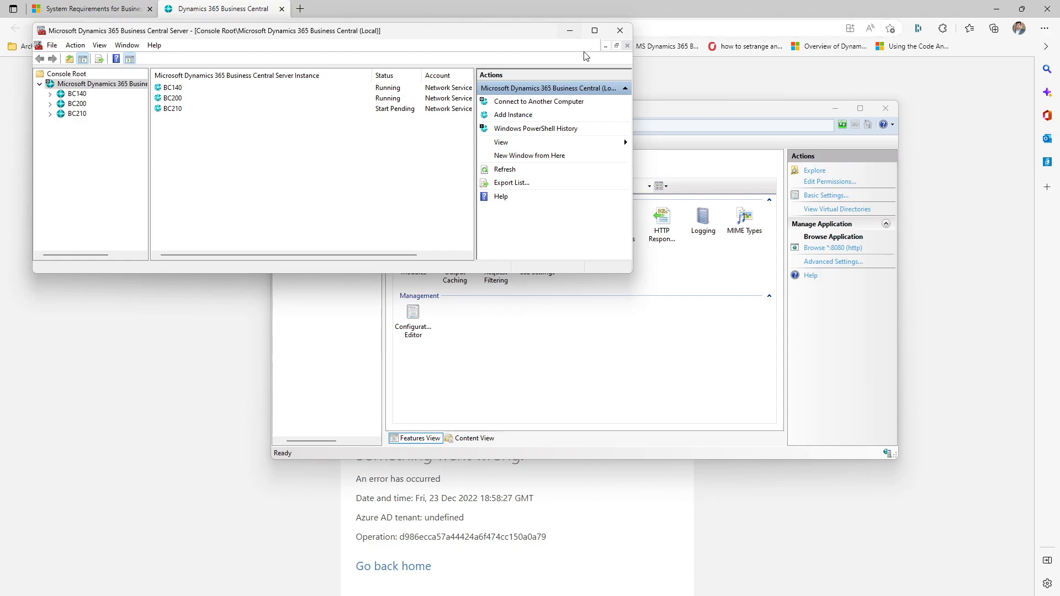
{"action": "left_click", "coordinate": [574, 32]}
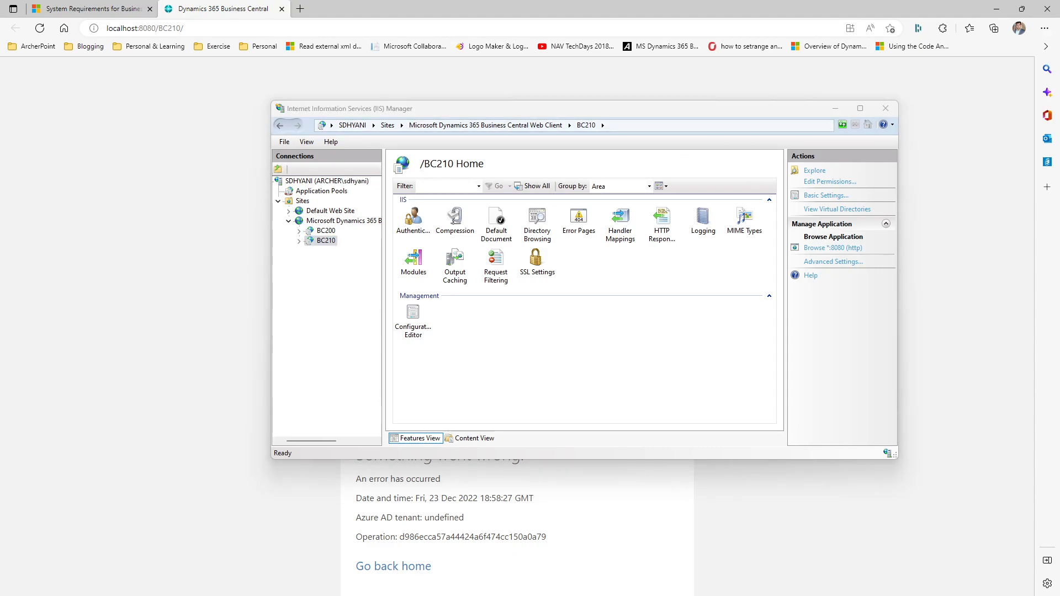
Step: Bring up Windows PowerShell ISE as administrator, show an empty script pane and zoom the text to 155%
{"action": "left_click_drag", "start_coordinate": [1059, 172], "coordinate": [587, 81]}
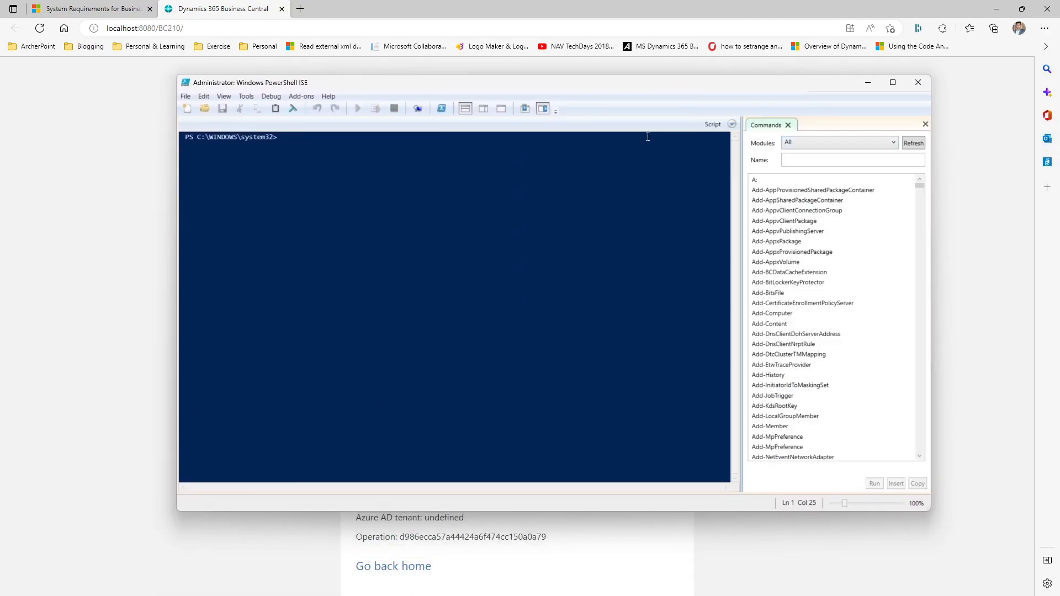
{"action": "left_click", "coordinate": [733, 123]}
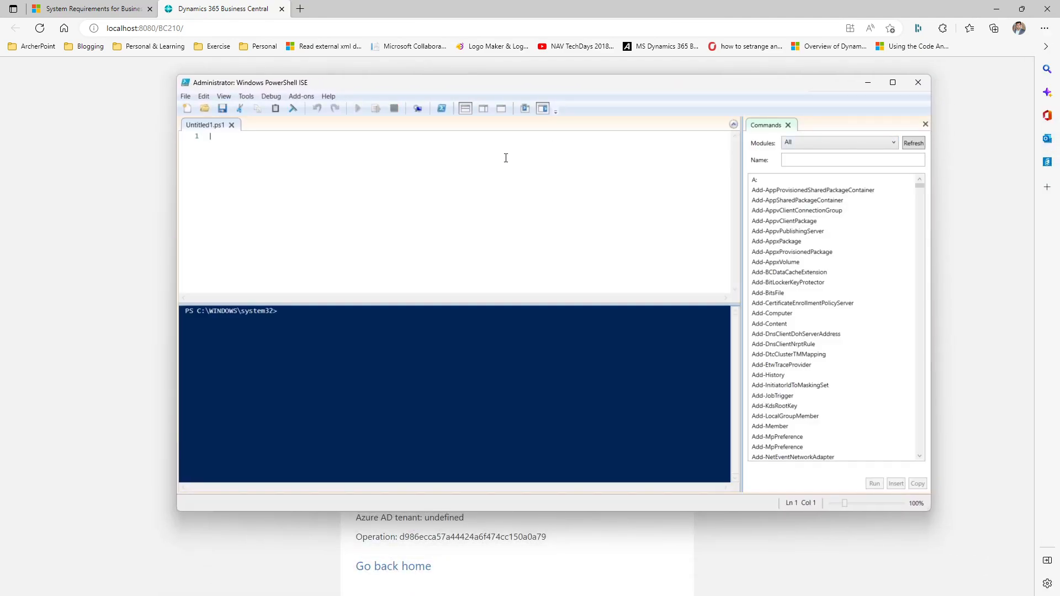
{"action": "scroll", "coordinate": [540, 196], "scroll_direction": "up", "scroll_amount": 5}
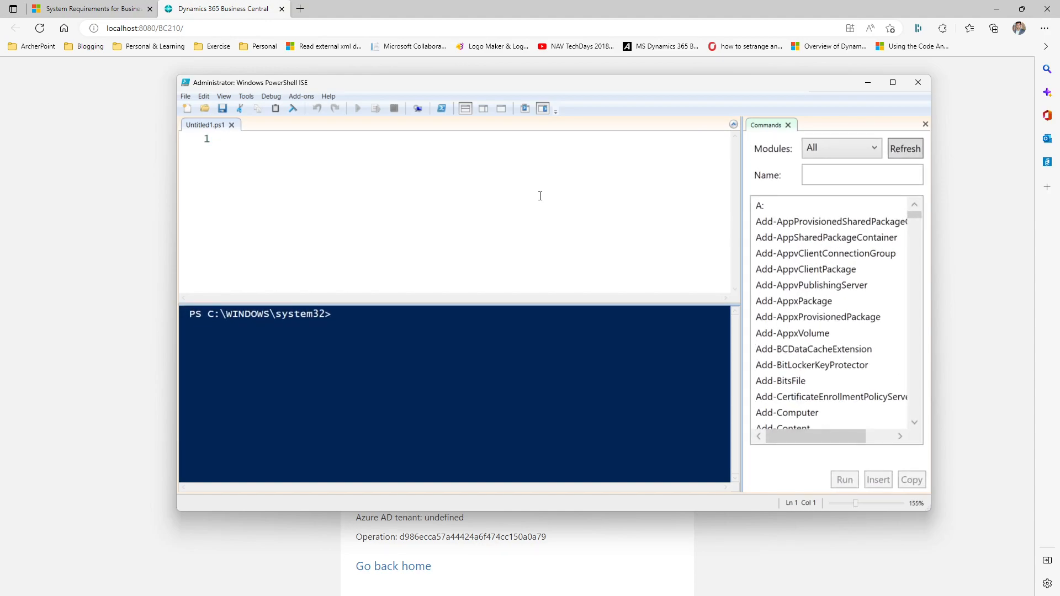
Step: Start an Import-Module line in the script with the path C:\Program Files\Microsoft Dynamics 365 Business Central
{"action": "type", "text": "import-mod"}
{"action": "key", "text": "Tab"}
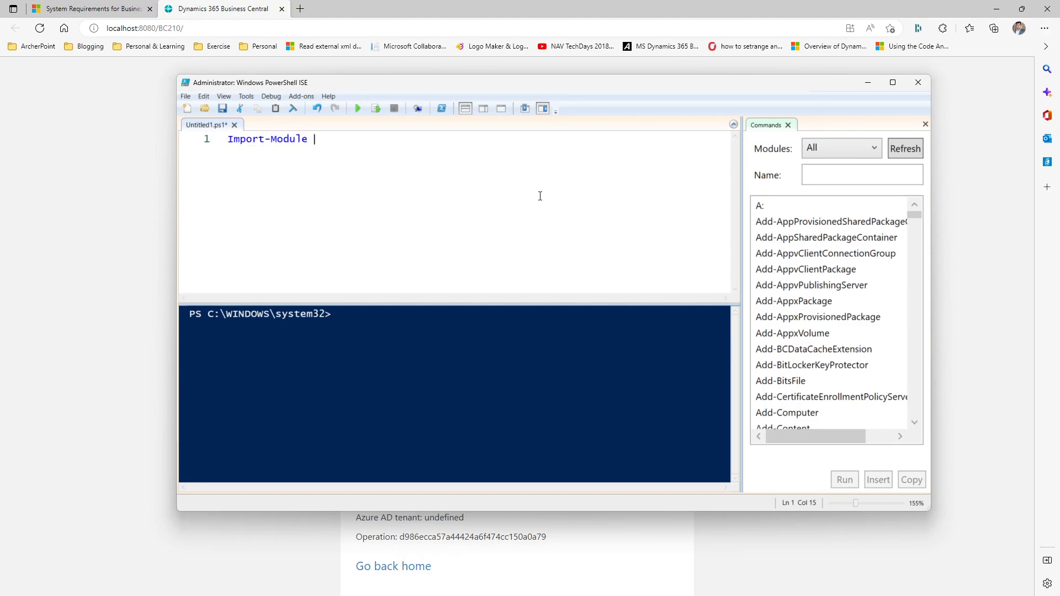
{"action": "type", "text": "c:\\pr"}
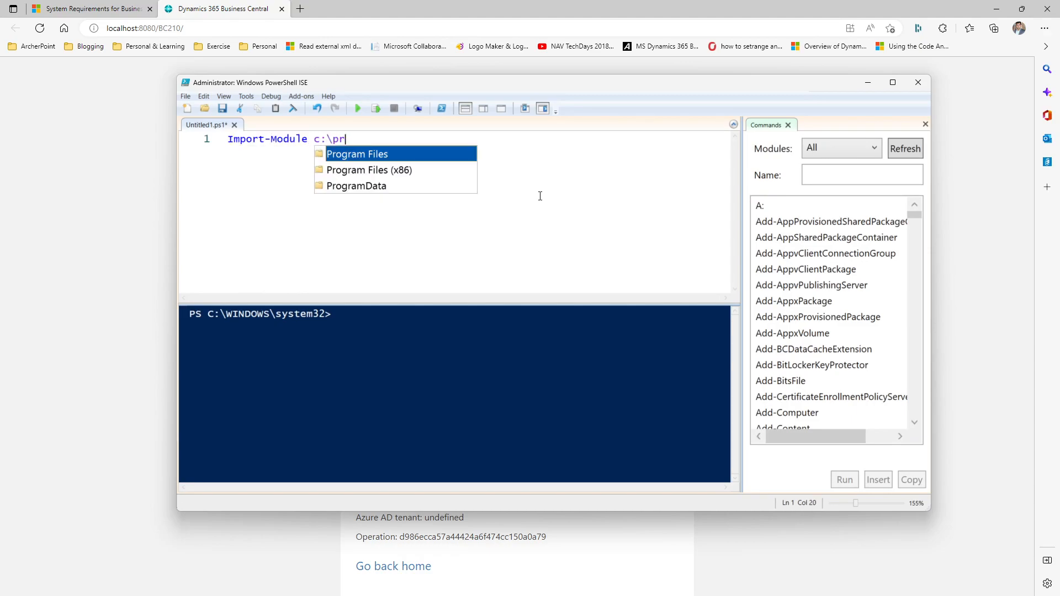
{"action": "key", "text": "Down"}
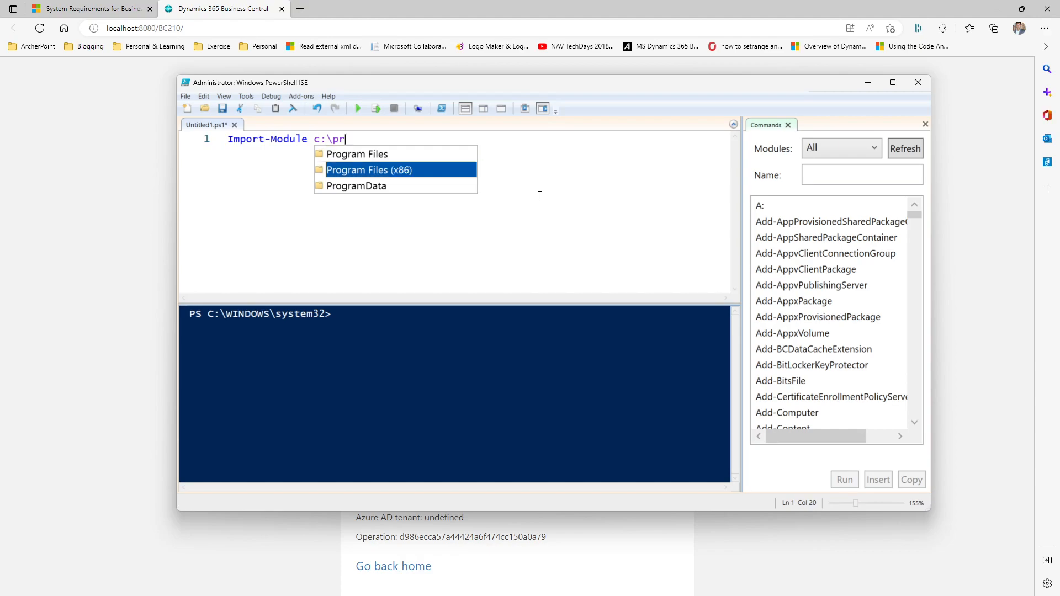
{"action": "key", "text": "Up"}
{"action": "key", "text": "Return"}
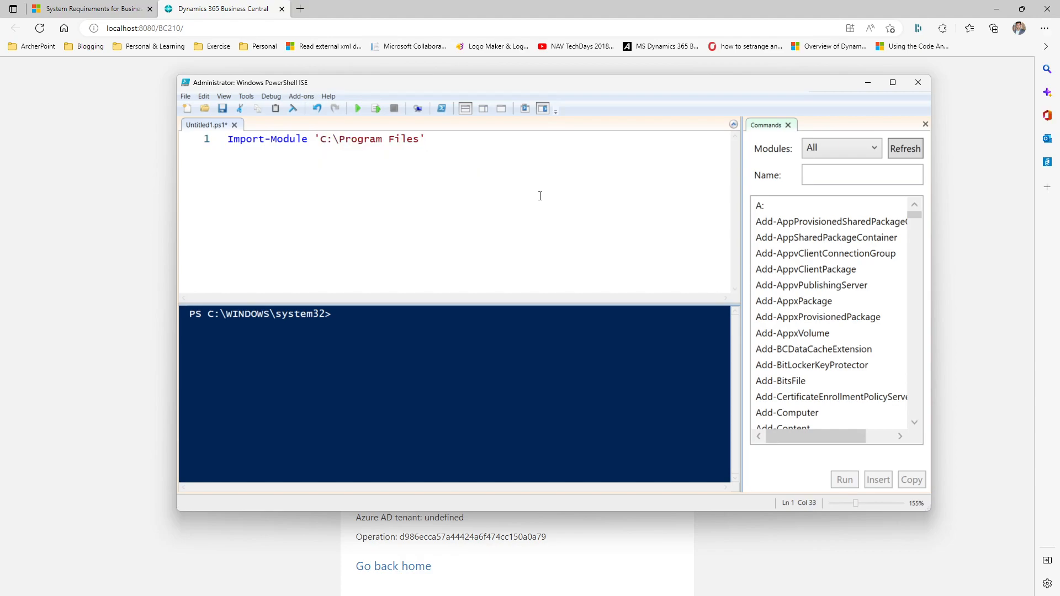
{"action": "type", "text": "\\mi"}
{"action": "key", "text": "Down"}
{"action": "key", "text": "Down"}
{"action": "key", "text": "Return"}
{"action": "type", "text": "\\"}
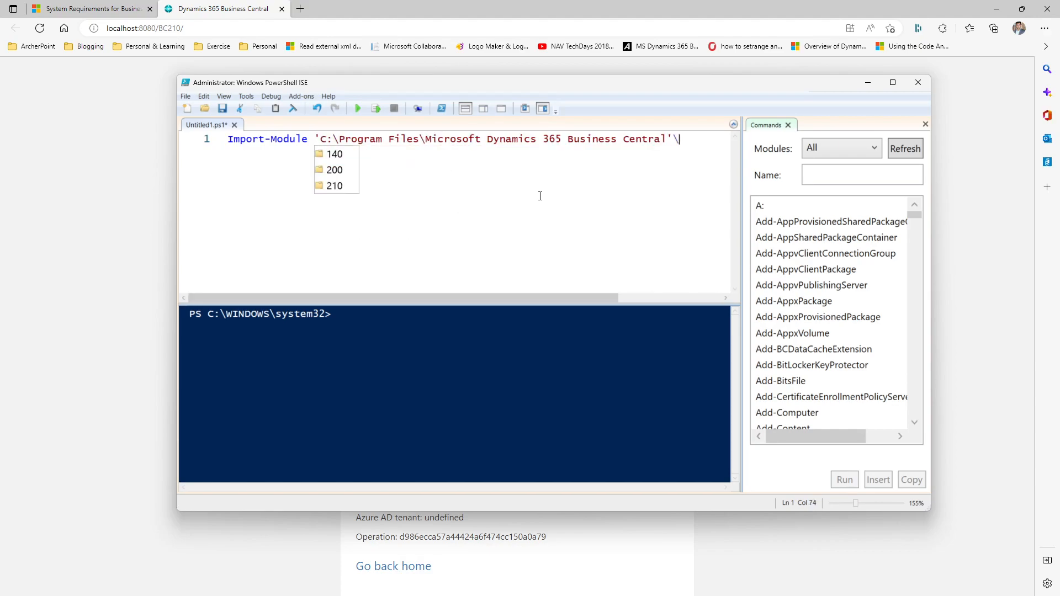
Step: Complete the import path with 210\Service\NavAdminTool.ps1 and run only that line
{"action": "key", "text": "Down"}
{"action": "key", "text": "Down"}
{"action": "key", "text": "Down"}
{"action": "key", "text": "Return"}
{"action": "type", "text": "\\210"}
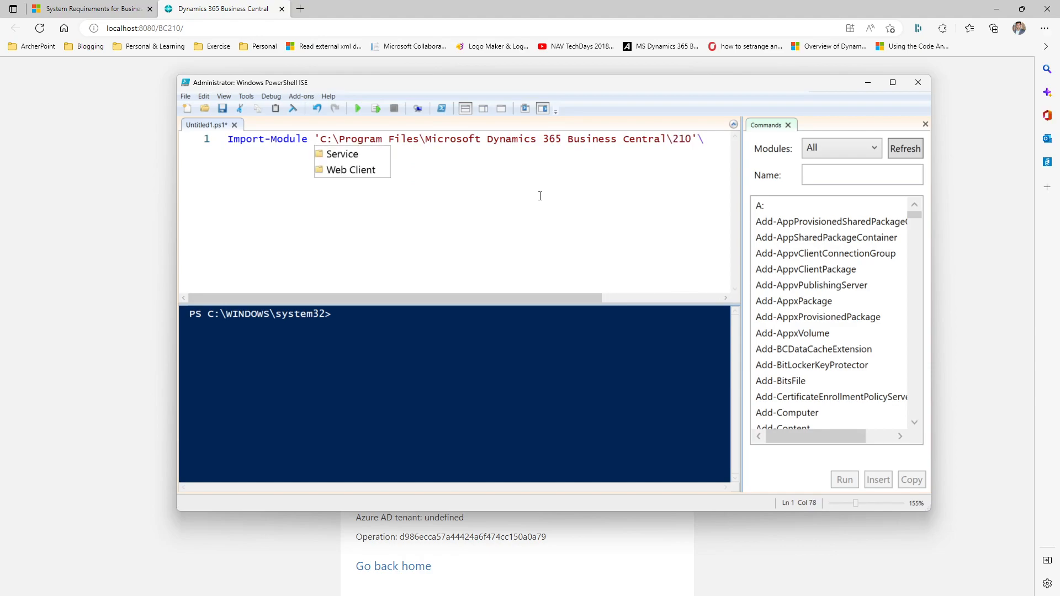
{"action": "key", "text": "Down"}
{"action": "key", "text": "Return"}
{"action": "type", "text": "\\"}
{"action": "type", "text": ".o"}
{"action": "key", "text": "BackSpace"}
{"action": "type", "text": "ps"}
{"action": "key", "text": "Return"}
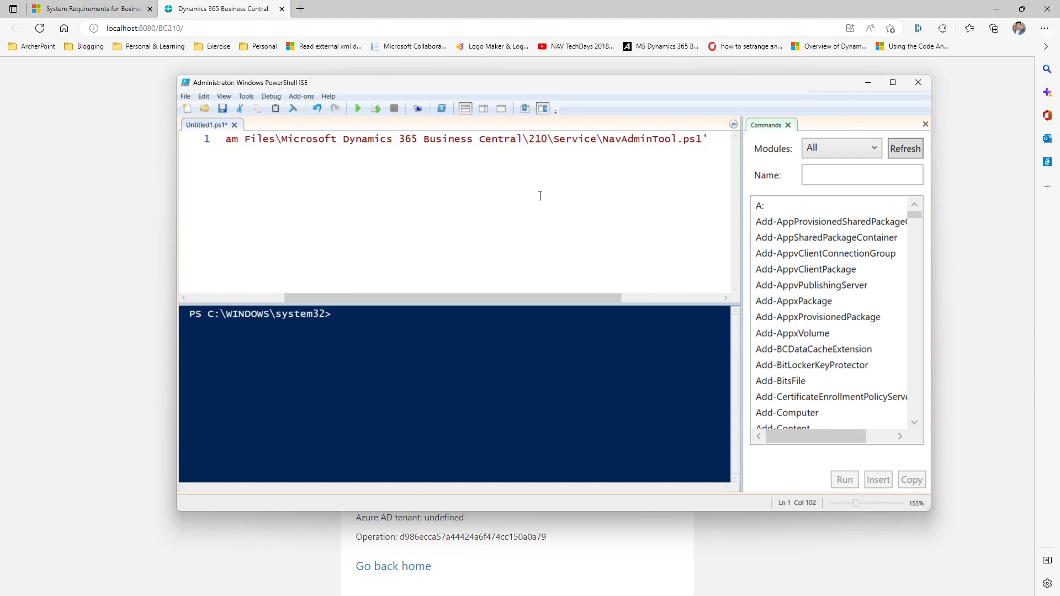
{"action": "left_click", "coordinate": [378, 109]}
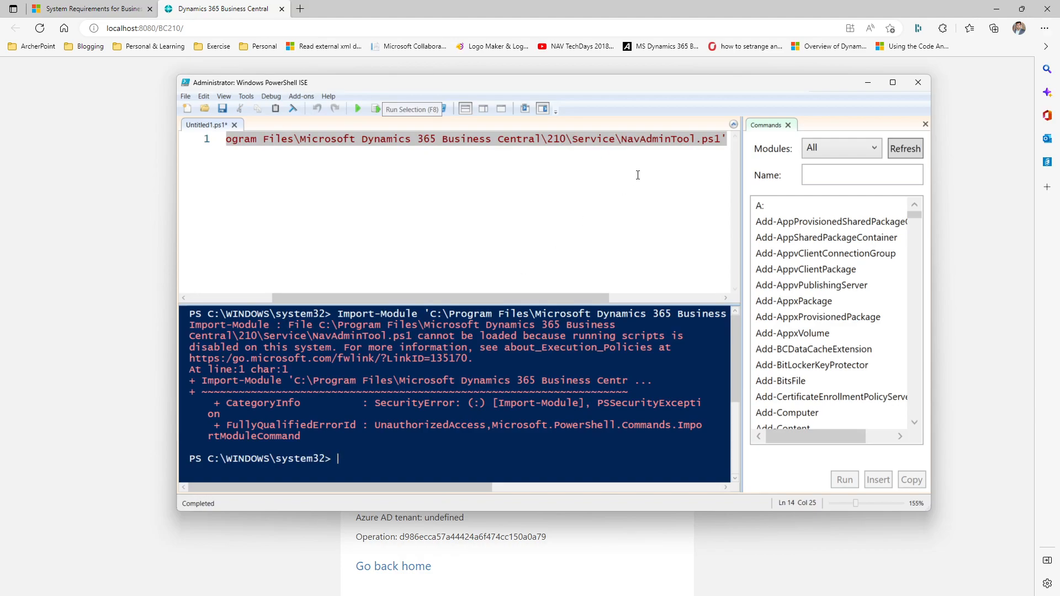
Step: Start a Set-ExecutionPolicy command with the -ExecutionPolicy parameter on line 3 of the script, leaving a blank line after the import
{"action": "left_click", "coordinate": [725, 139]}
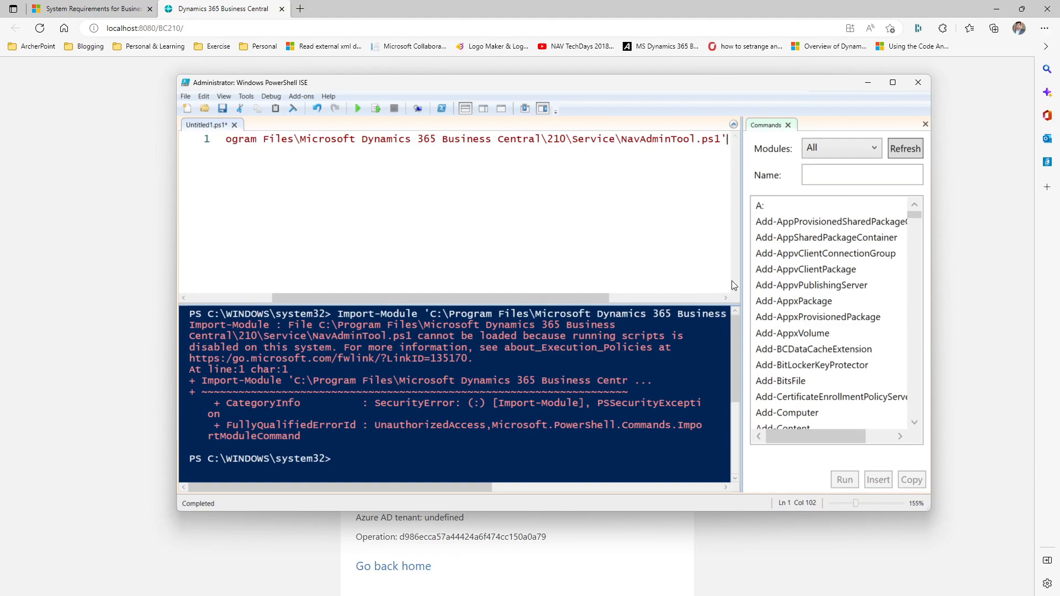
{"action": "key", "text": "Return"}
{"action": "key", "text": "Return"}
{"action": "type", "text": "set-"}
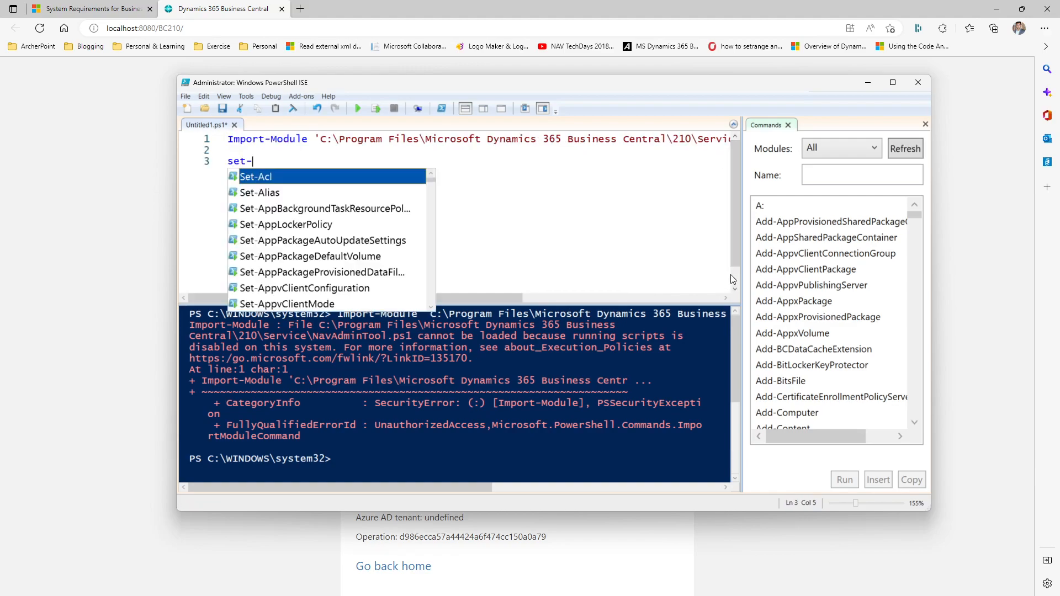
{"action": "type", "text": "ex"}
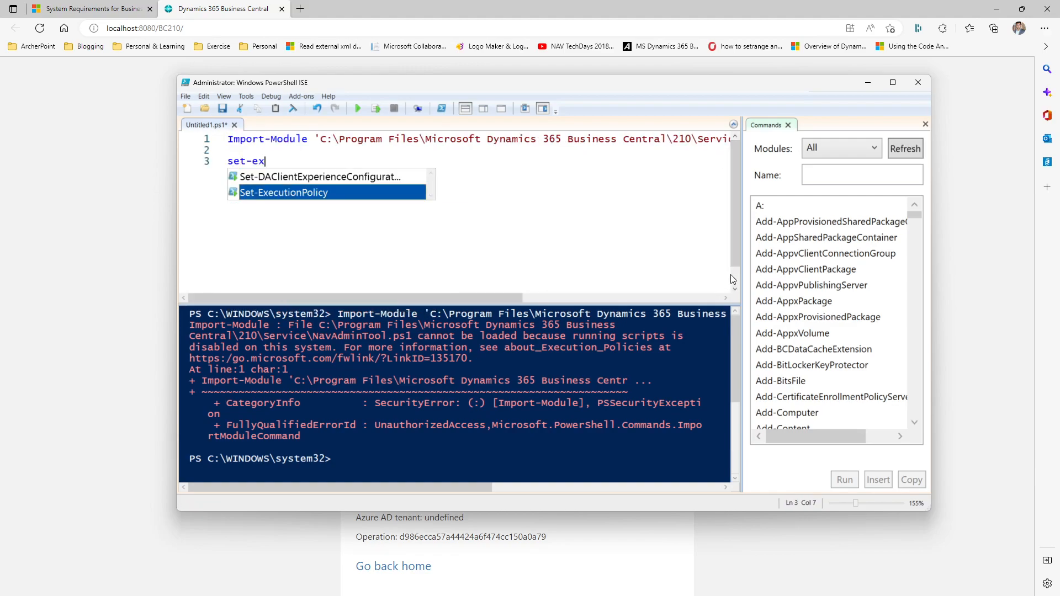
{"action": "key", "text": "Tab"}
{"action": "type", "text": "-"}
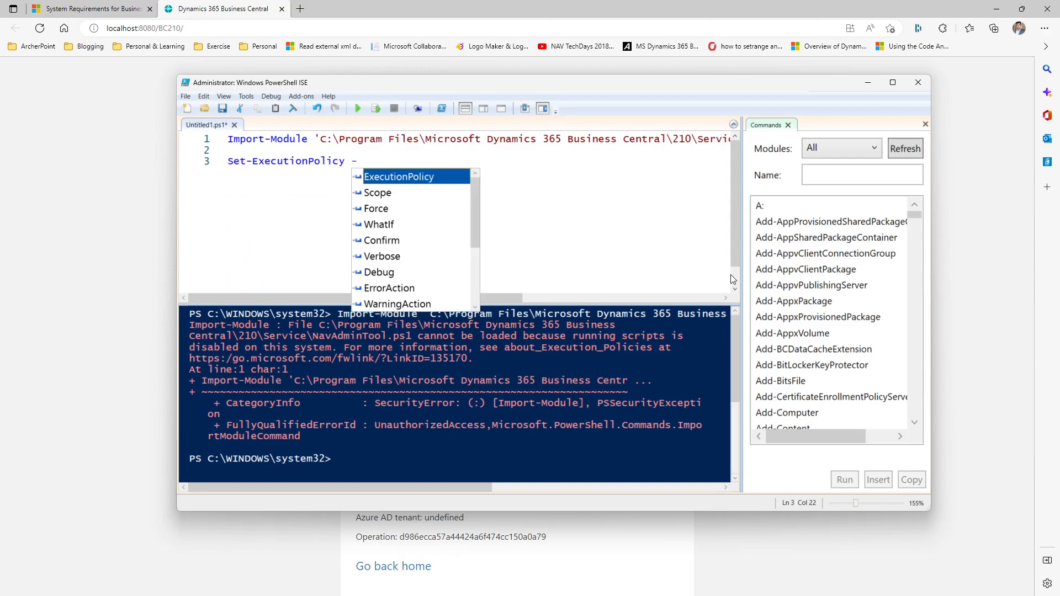
{"action": "key", "text": "Tab"}
{"action": "key", "text": "BackSpace"}
{"action": "key", "text": "BackSpace"}
{"action": "key", "text": "BackSpace"}
{"action": "key", "text": "BackSpace"}
{"action": "key", "text": "BackSpace"}
{"action": "key", "text": "BackSpace"}
{"action": "key", "text": "BackSpace"}
{"action": "key", "text": "BackSpace"}
{"action": "key", "text": "BackSpace"}
{"action": "key", "text": "BackSpace"}
{"action": "key", "text": "BackSpace"}
{"action": "key", "text": "BackSpace"}
{"action": "key", "text": "BackSpace"}
{"action": "key", "text": "BackSpace"}
{"action": "key", "text": "BackSpace"}
{"action": "key", "text": "BackSpace"}
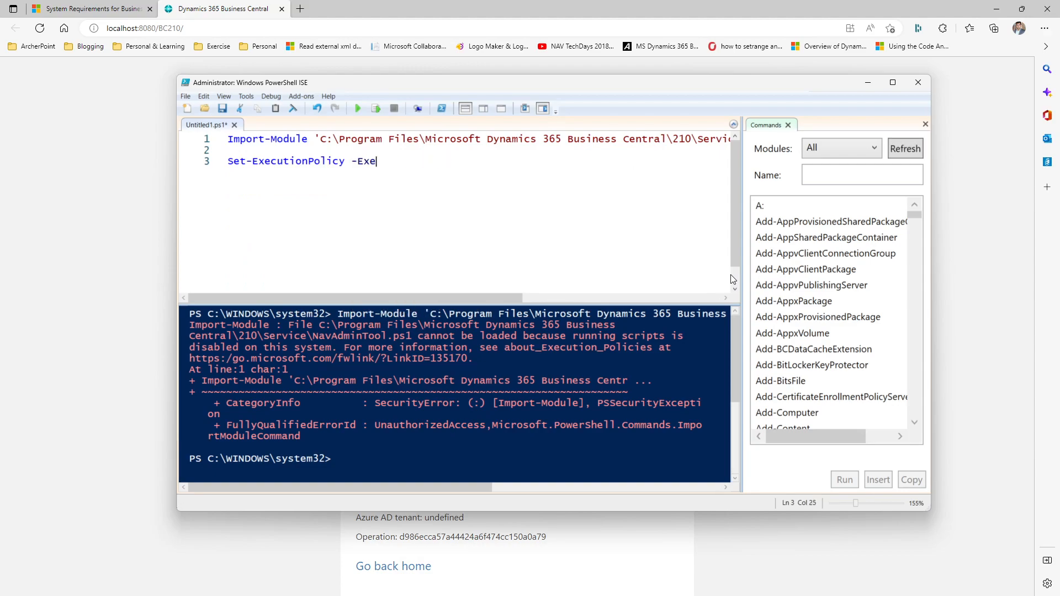
{"action": "type", "text": "-re"}
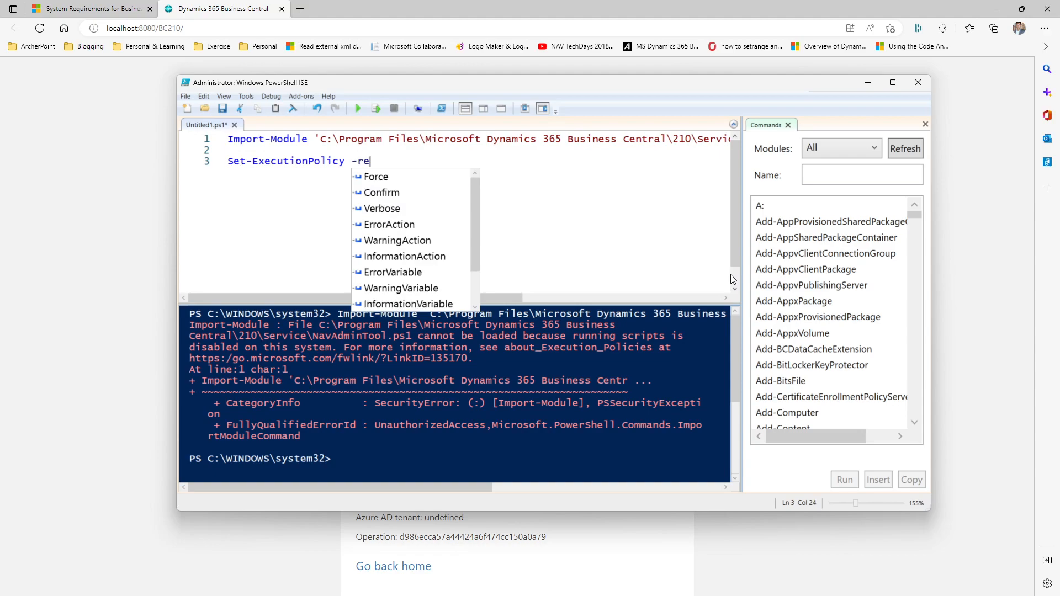
{"action": "key", "text": "BackSpace"}
{"action": "key", "text": "BackSpace"}
{"action": "type", "text": "e"}
{"action": "key", "text": "Tab"}
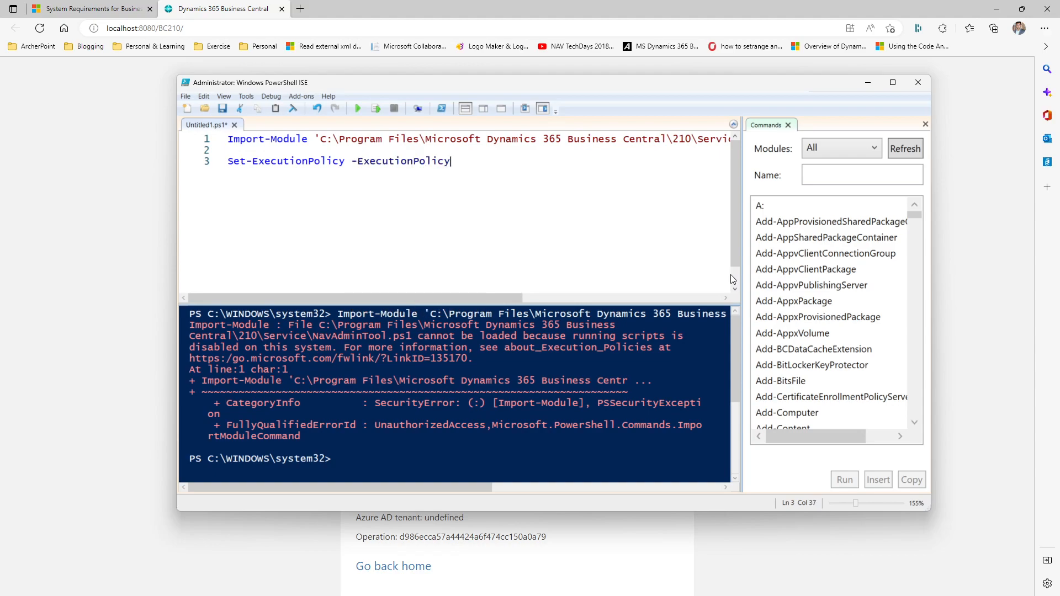
Step: Complete the execution policy command with RemoteSigned -force and run only that line
{"action": "key", "text": "Down"}
{"action": "key", "text": "Down"}
{"action": "key", "text": "Down"}
{"action": "key", "text": "Down"}
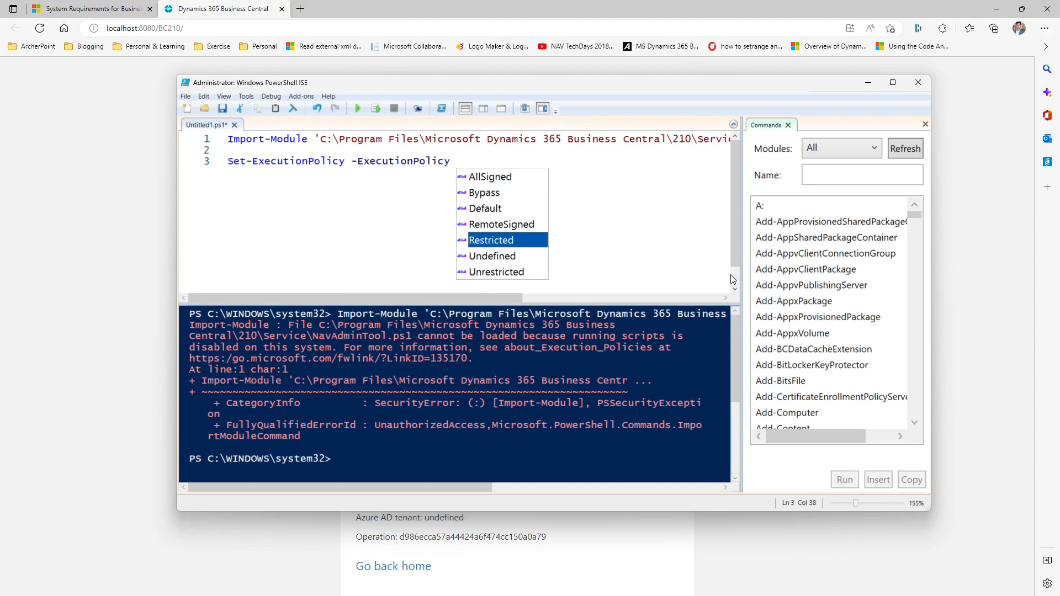
{"action": "key", "text": "Up"}
{"action": "key", "text": "Return"}
{"action": "type", "text": "-fr"}
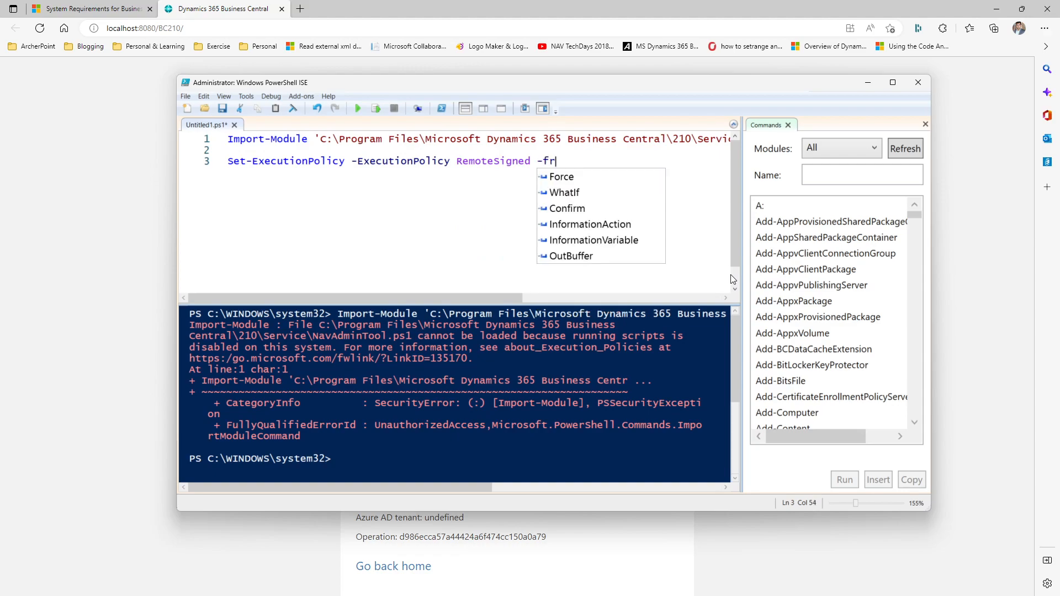
{"action": "key", "text": "Escape"}
{"action": "type", "text": "orce"}
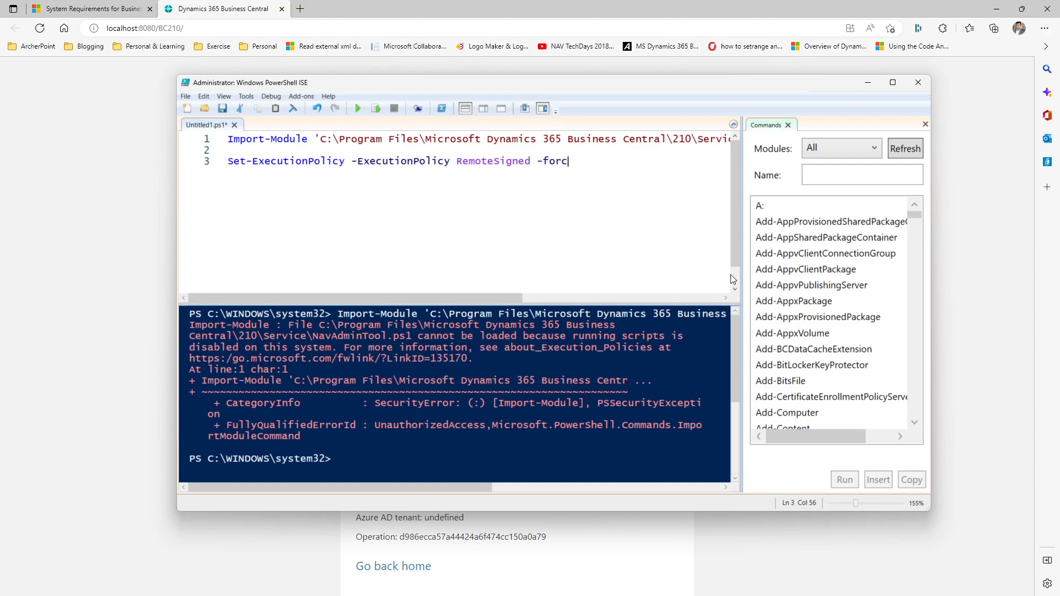
{"action": "left_click", "coordinate": [377, 108]}
Step: Run only the Import-Module line again, enlarge the console pane and look through the imported NAV cmdlets
{"action": "left_click", "coordinate": [483, 140]}
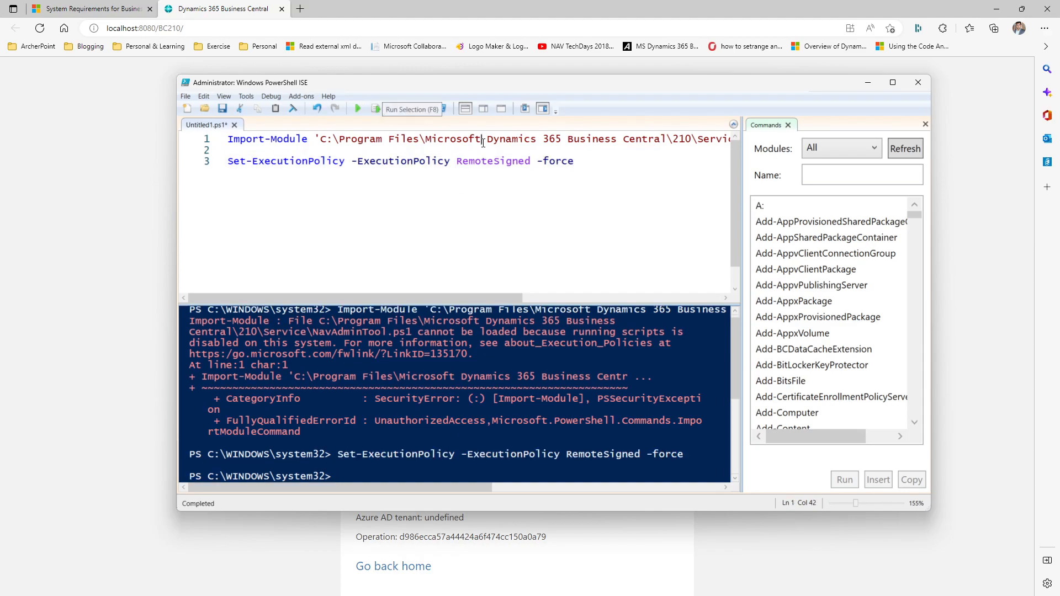
{"action": "left_click", "coordinate": [377, 109]}
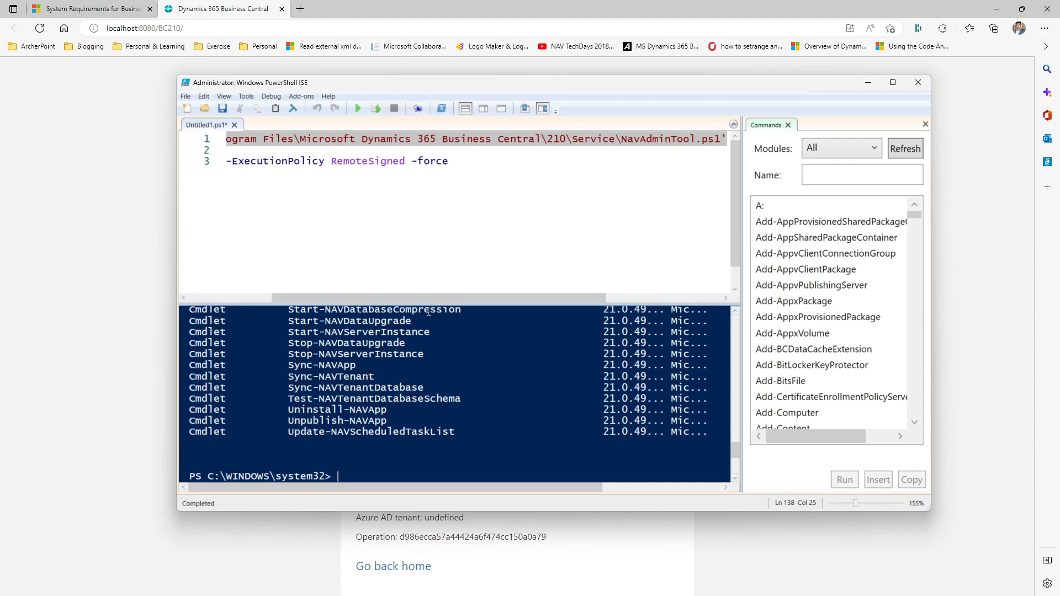
{"action": "left_click_drag", "start_coordinate": [429, 306], "coordinate": [438, 196]}
{"action": "scroll", "coordinate": [454, 326], "scroll_direction": "up", "scroll_amount": 10}
{"action": "scroll", "coordinate": [458, 347], "scroll_direction": "down", "scroll_amount": 15}
{"action": "scroll", "coordinate": [458, 347], "scroll_direction": "up", "scroll_amount": 12}
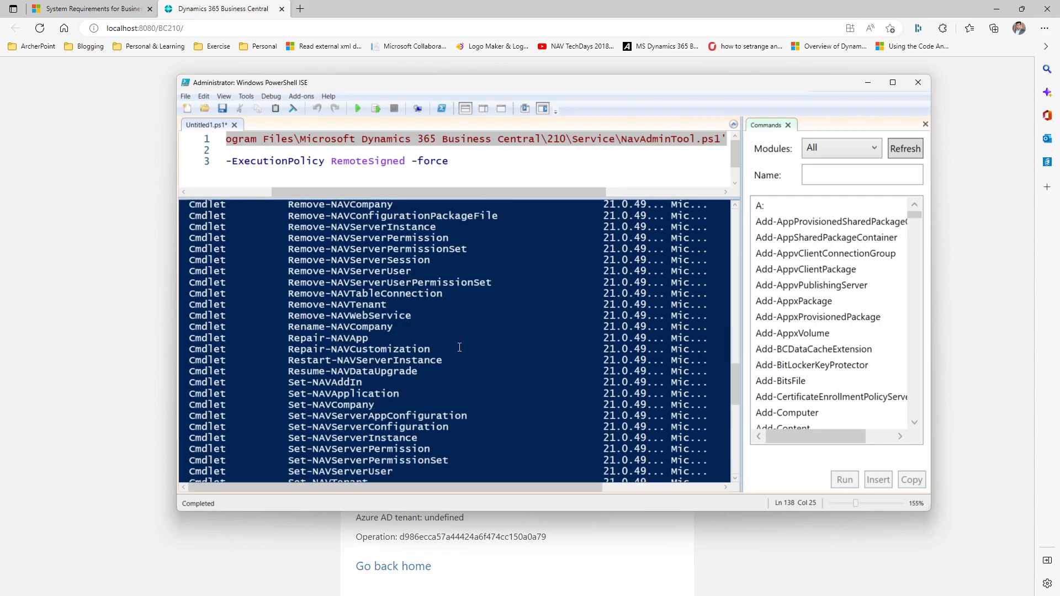
{"action": "scroll", "coordinate": [461, 347], "scroll_direction": "down", "scroll_amount": 7}
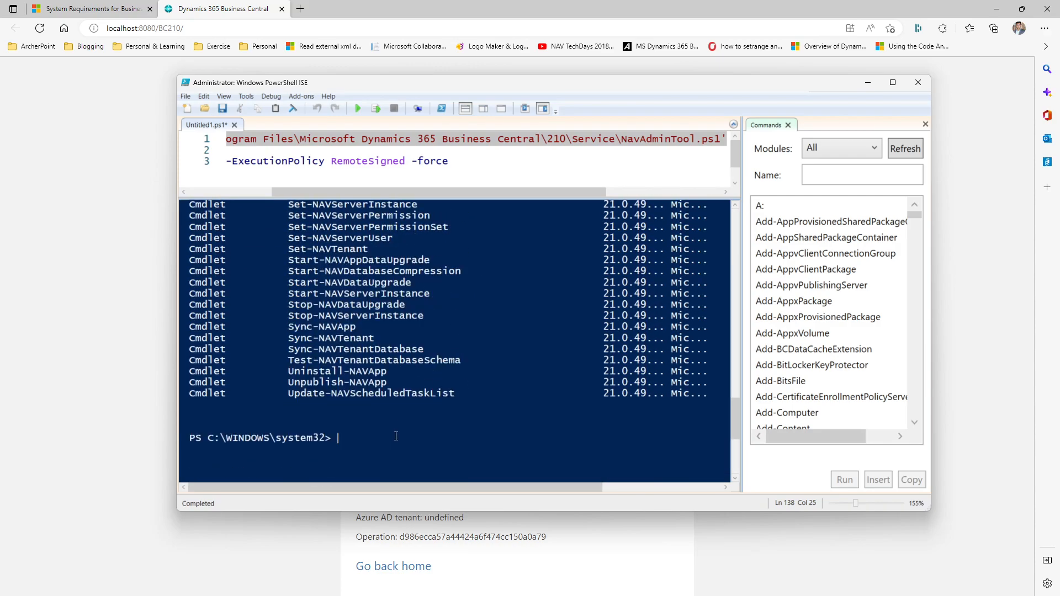
Step: Restart the server instance from the console prompt with Restart-NAVServerInstance -ServerInstance BC210
{"action": "type", "text": "Restart-NAV"}
{"action": "key", "text": "Tab"}
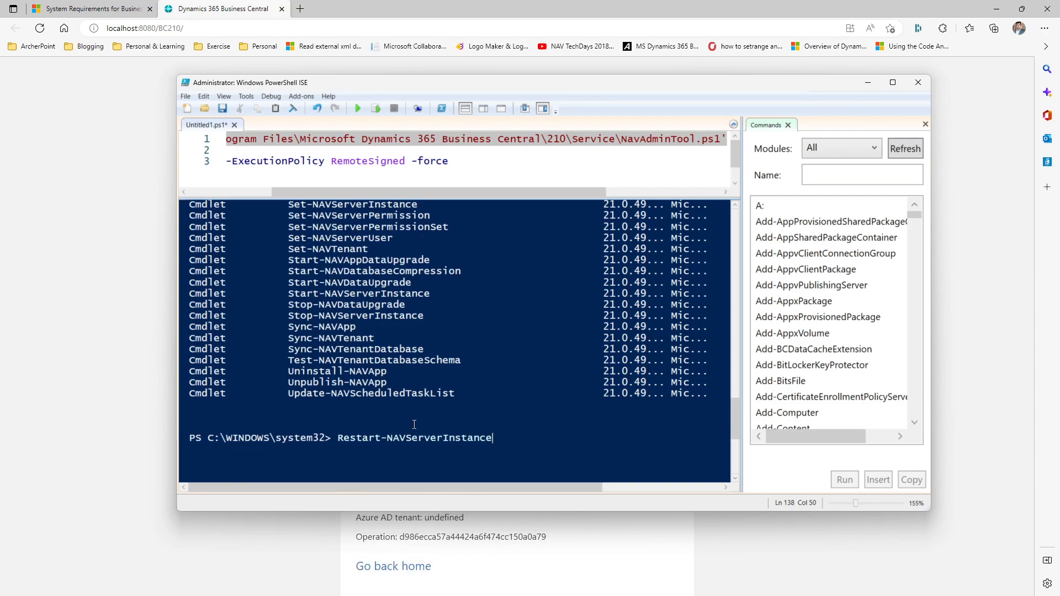
{"action": "type", "text": "-Ser"}
{"action": "key", "text": "Tab"}
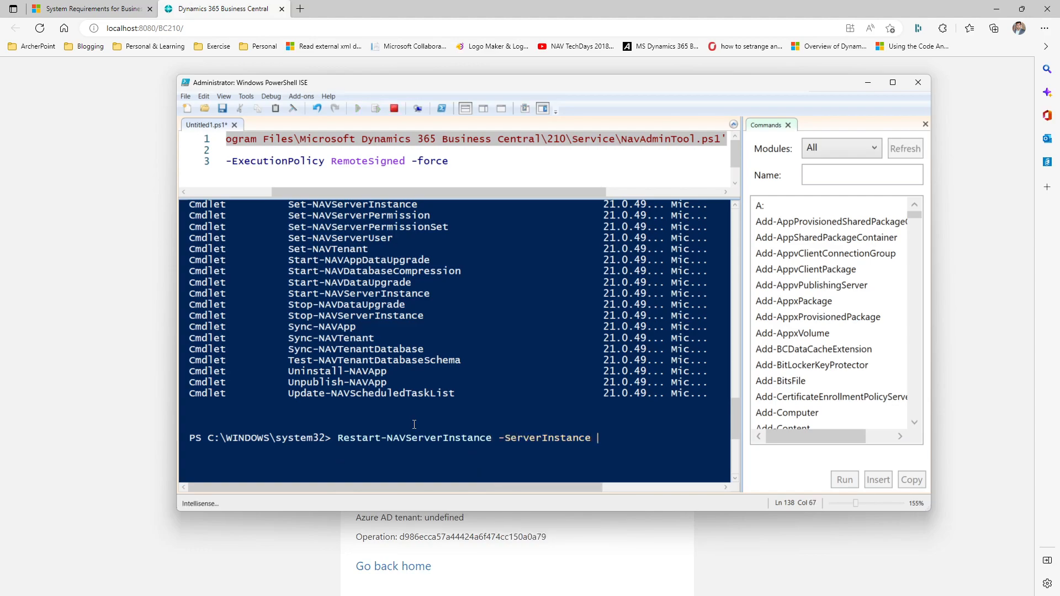
{"action": "type", "text": "BC210"}
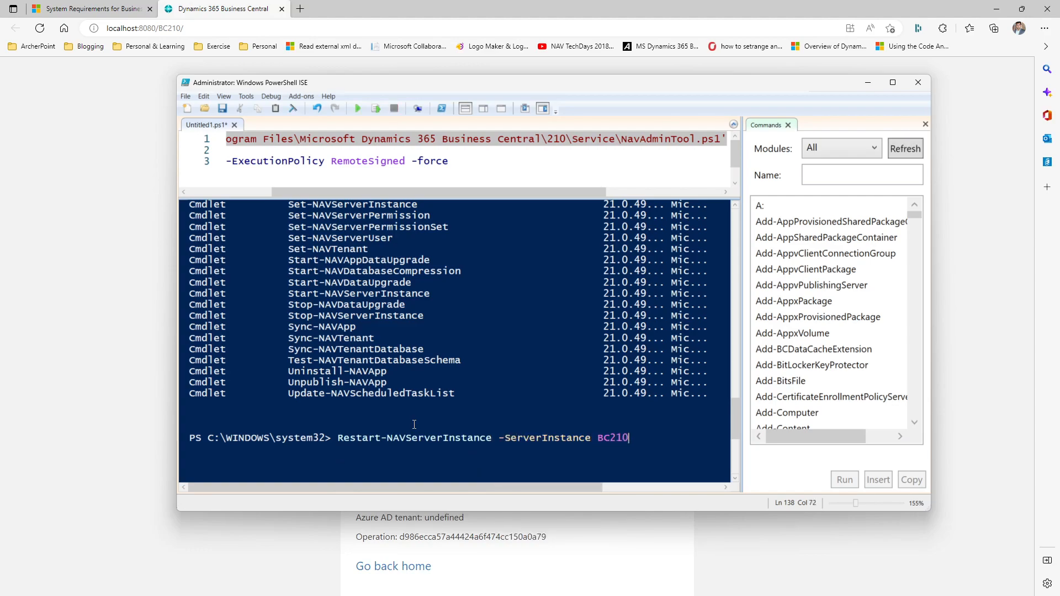
{"action": "key", "text": "Return"}
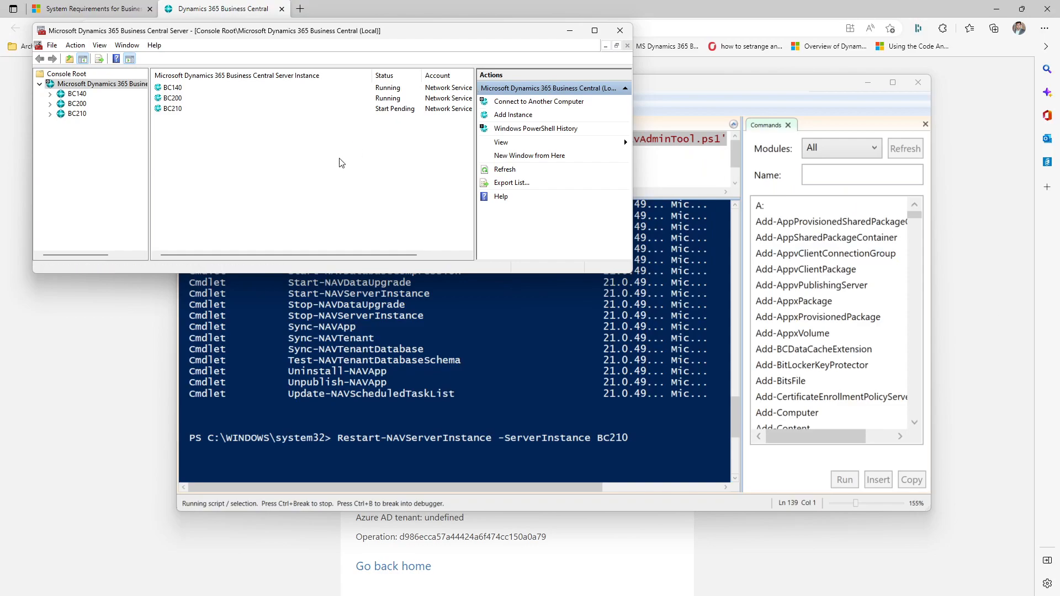
Step: Refresh the instance list in the Business Central Server console repeatedly to check the status of BC210
{"action": "right_click", "coordinate": [339, 161]}
{"action": "left_click", "coordinate": [360, 167]}
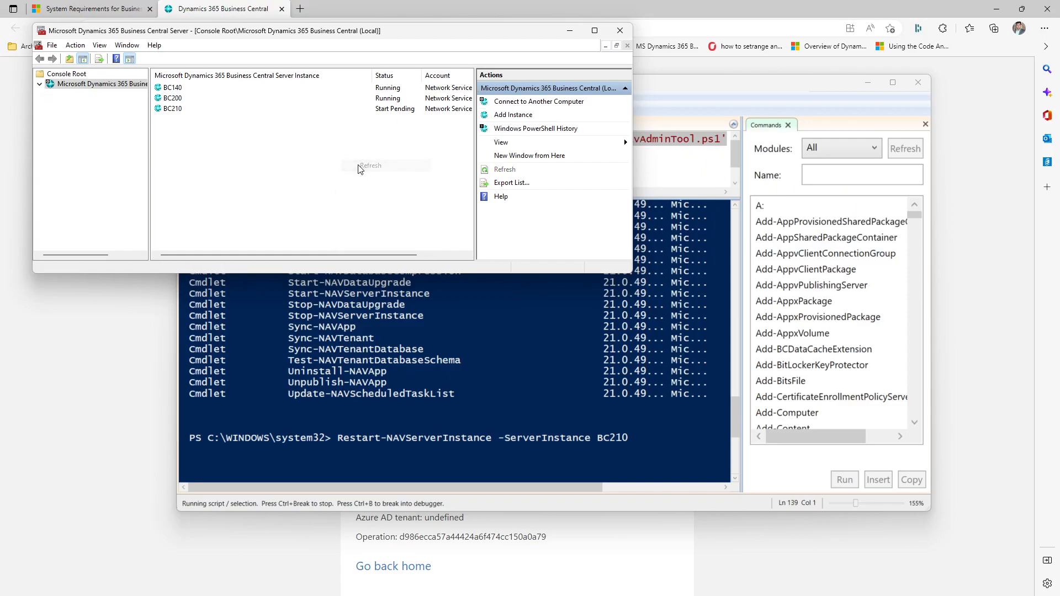
{"action": "right_click", "coordinate": [359, 165]}
{"action": "left_click", "coordinate": [367, 172]}
{"action": "right_click", "coordinate": [367, 168]}
{"action": "left_click", "coordinate": [372, 173]}
{"action": "right_click", "coordinate": [329, 150]}
{"action": "left_click", "coordinate": [345, 157]}
{"action": "right_click", "coordinate": [346, 155]}
{"action": "left_click", "coordinate": [358, 162]}
{"action": "right_click", "coordinate": [367, 167]}
{"action": "left_click", "coordinate": [373, 175]}
{"action": "right_click", "coordinate": [376, 172]}
{"action": "left_click", "coordinate": [385, 180]}
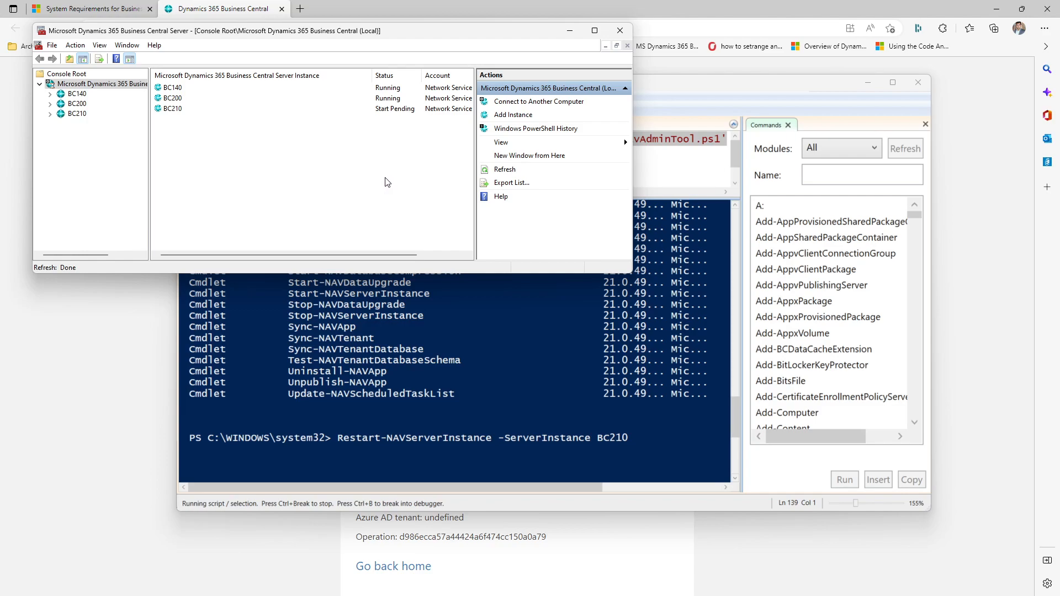
{"action": "right_click", "coordinate": [385, 182]}
{"action": "left_click", "coordinate": [390, 185]}
{"action": "right_click", "coordinate": [389, 185]}
{"action": "left_click", "coordinate": [394, 189]}
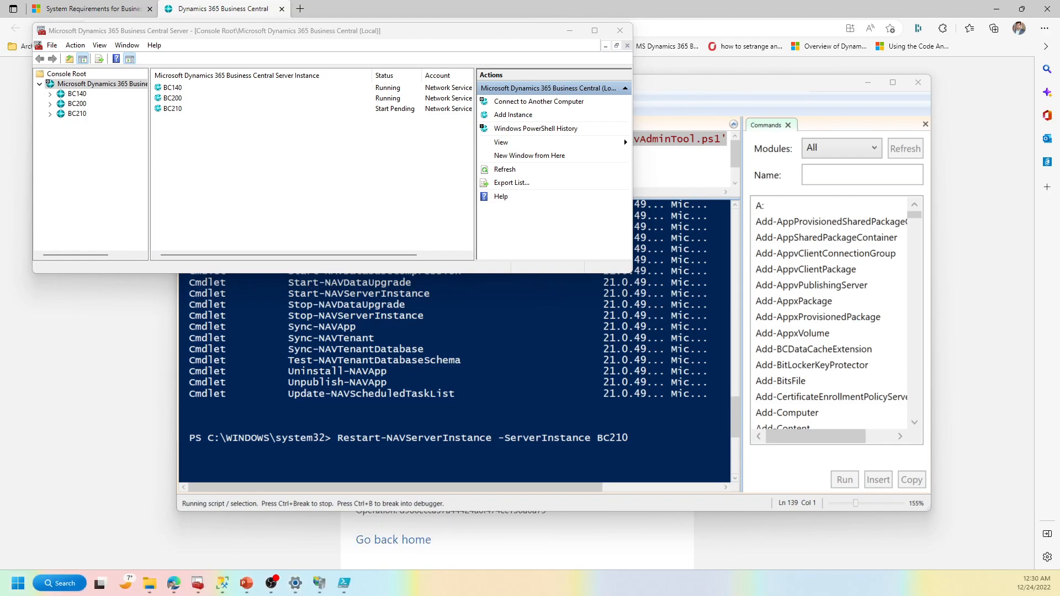
Step: Open the Windows Services console and move its window fully into view
{"action": "left_click", "coordinate": [17, 584]}
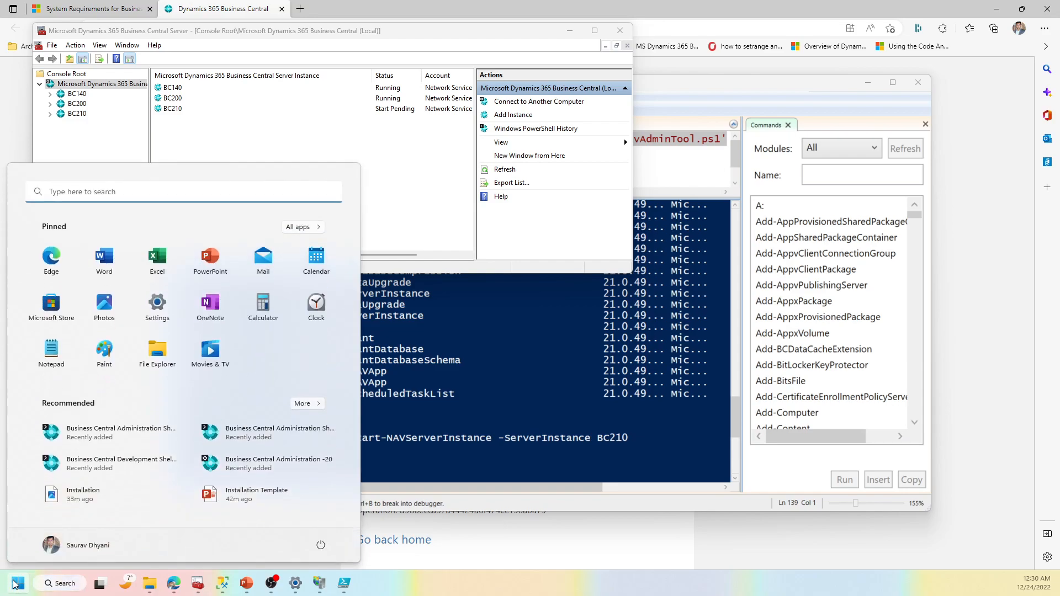
{"action": "type", "text": "services"}
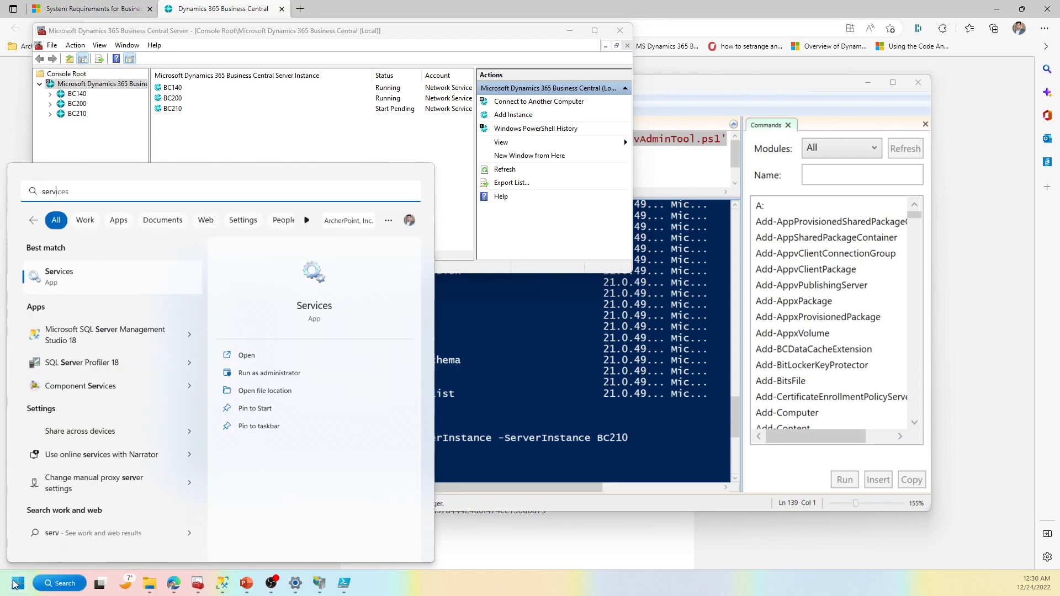
{"action": "left_click", "coordinate": [83, 286]}
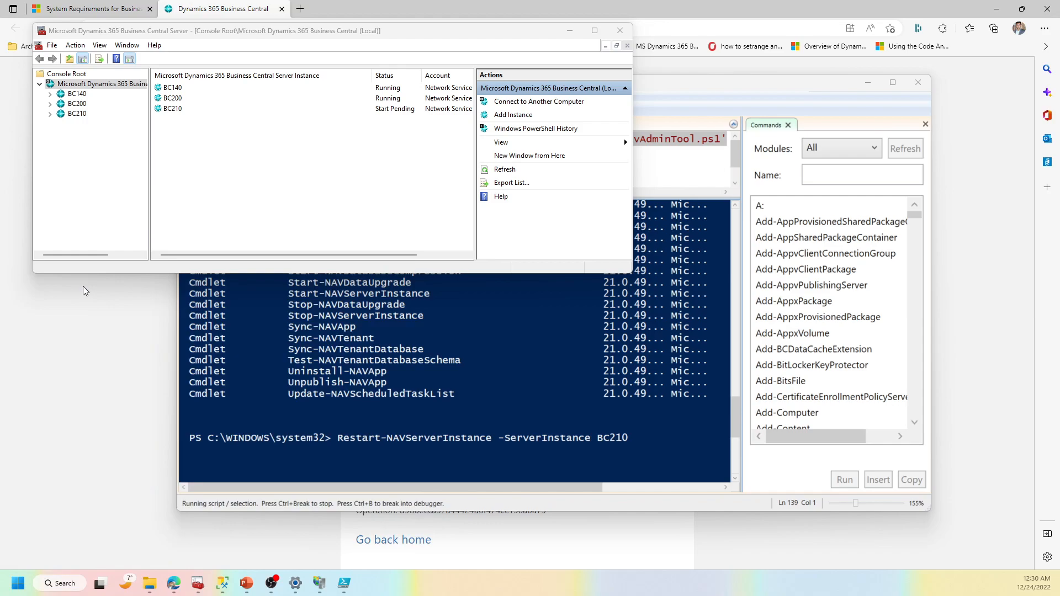
{"action": "left_click_drag", "start_coordinate": [1059, 81], "coordinate": [626, 100]}
Step: Find the Microsoft Dynamics 365 Business Central Server [BC210] service and widen the window to check its status
{"action": "left_click", "coordinate": [665, 234]}
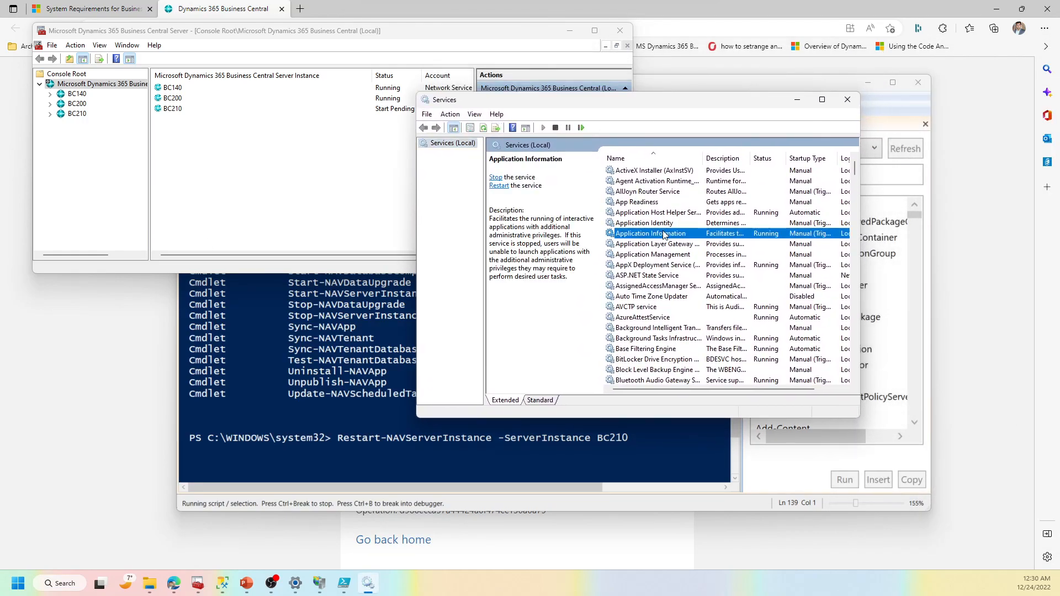
{"action": "key", "text": "m"}
{"action": "key", "text": "m"}
{"action": "key", "text": "m"}
{"action": "key", "text": "m"}
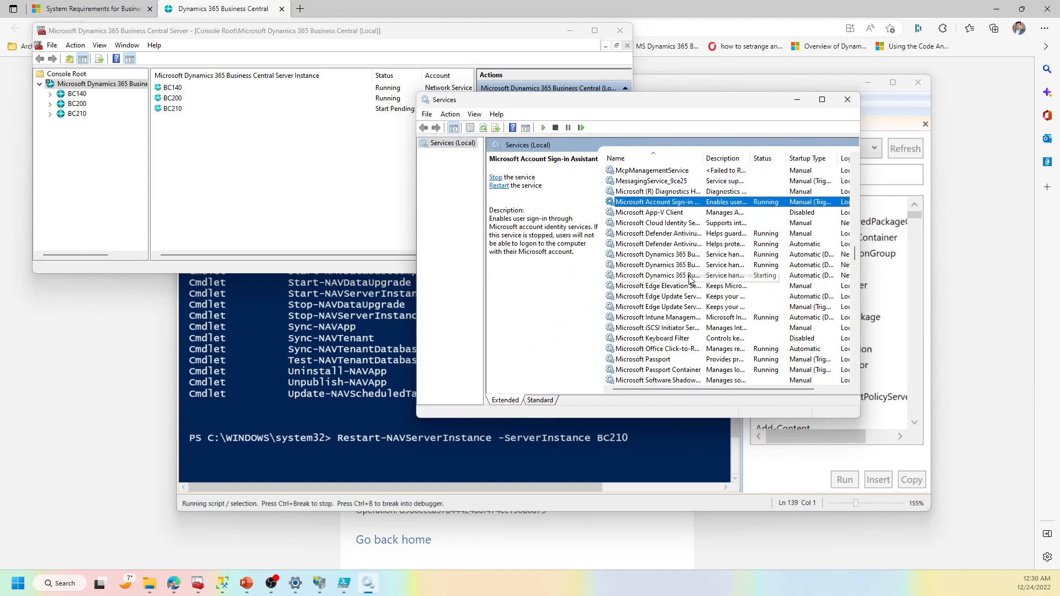
{"action": "left_click", "coordinate": [690, 276]}
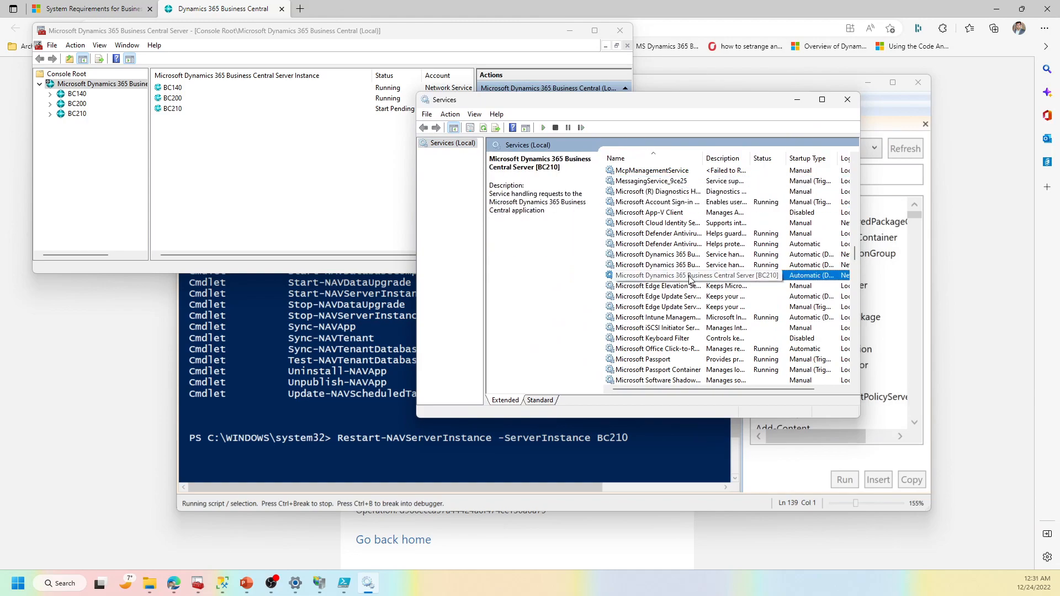
{"action": "left_click_drag", "start_coordinate": [862, 304], "coordinate": [1009, 303]}
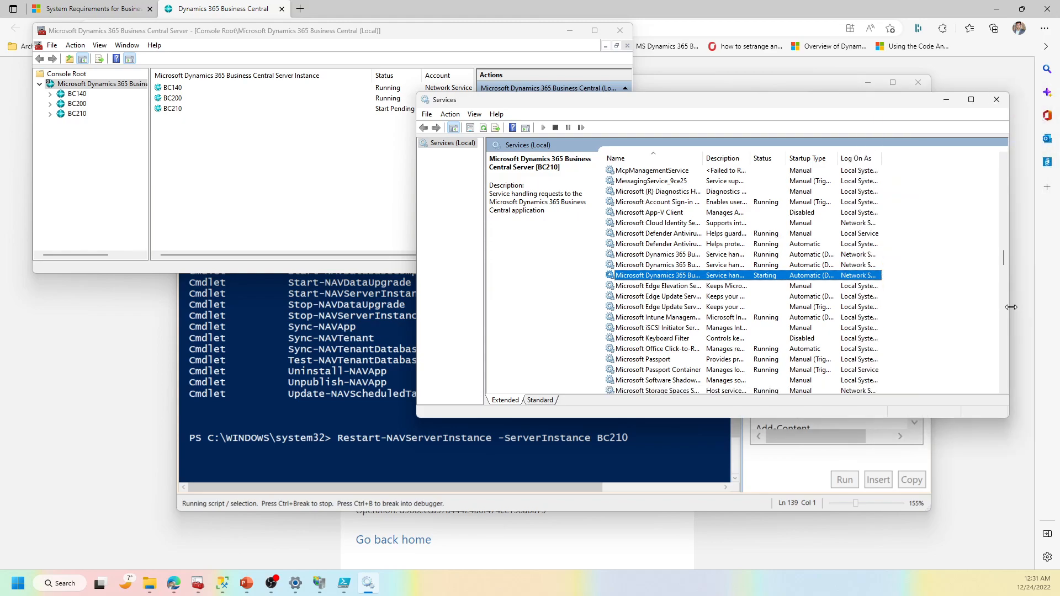
Step: Minimize Services, refresh the server console's instance list and highlight BC210's restart output in PowerShell ISE
{"action": "left_click", "coordinate": [947, 101]}
{"action": "right_click", "coordinate": [364, 162]}
{"action": "left_click", "coordinate": [375, 166]}
{"action": "right_click", "coordinate": [377, 169]}
{"action": "left_click", "coordinate": [384, 175]}
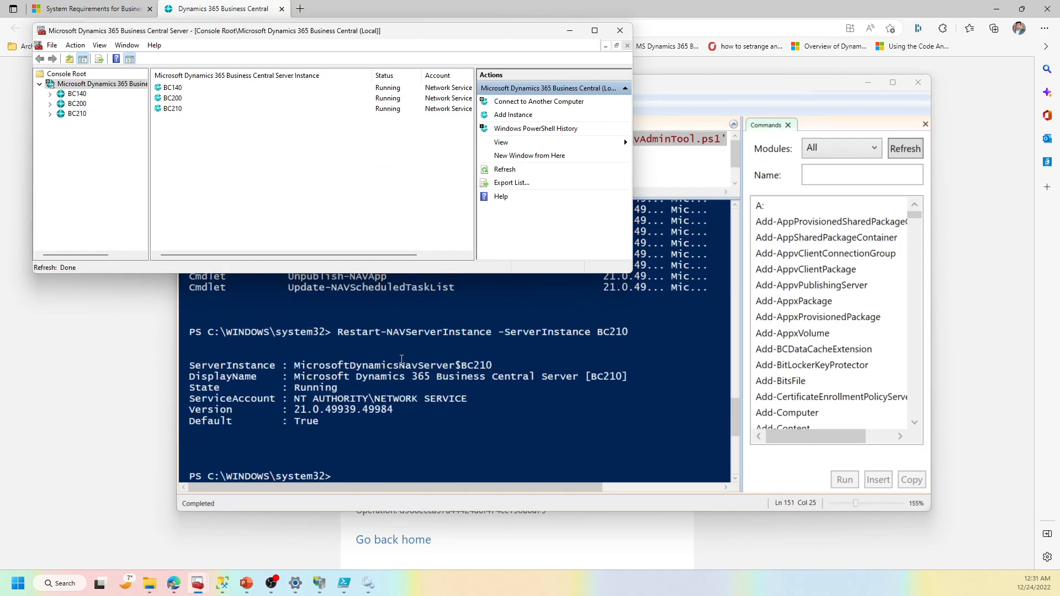
{"action": "left_click_drag", "start_coordinate": [277, 366], "coordinate": [374, 427]}
{"action": "left_click", "coordinate": [374, 428]}
Step: Switch to the browser, go back home from BC210's error page and open Help & Support in the web client
{"action": "left_click", "coordinate": [139, 399]}
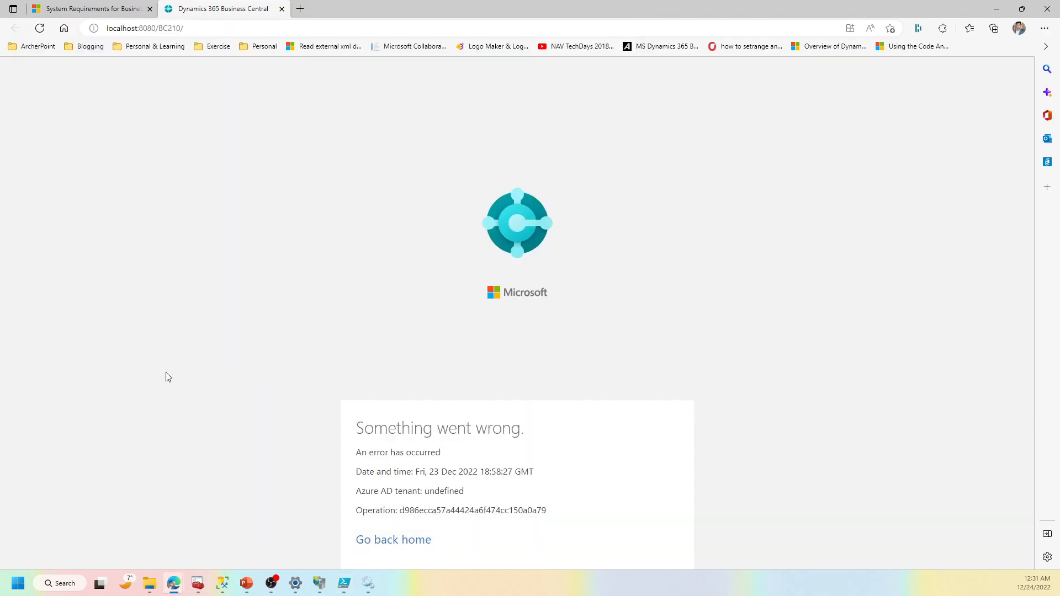
{"action": "left_click", "coordinate": [405, 542]}
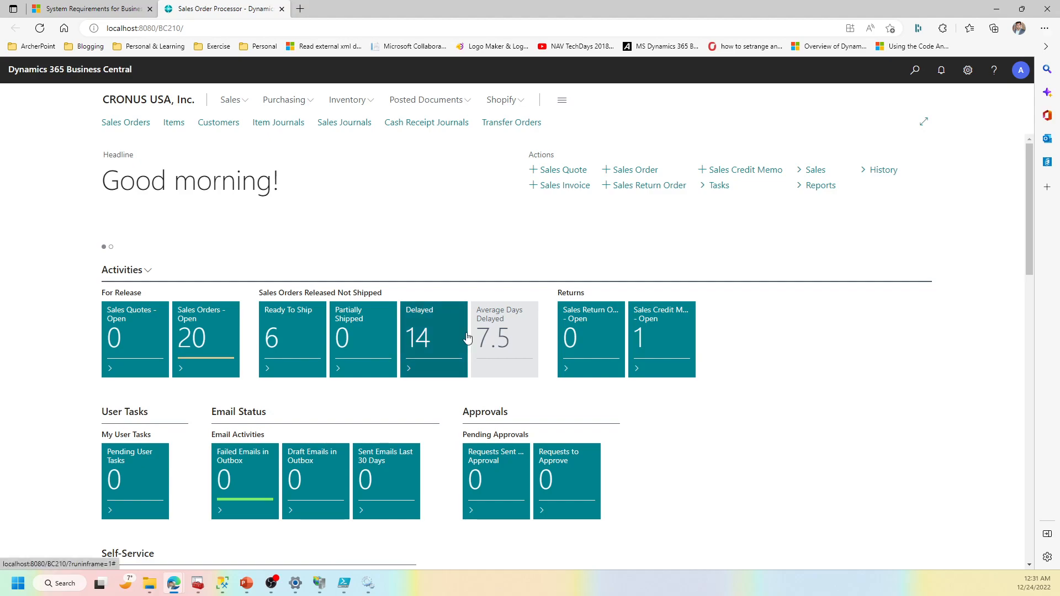
{"action": "left_click", "coordinate": [971, 76]}
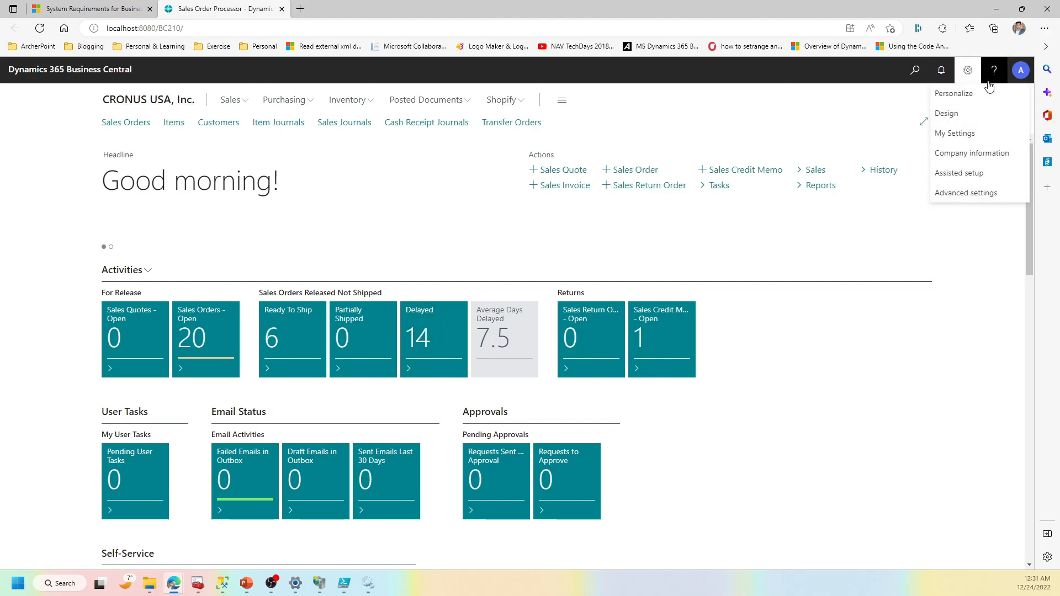
{"action": "left_click", "coordinate": [994, 70]}
{"action": "left_click", "coordinate": [919, 233]}
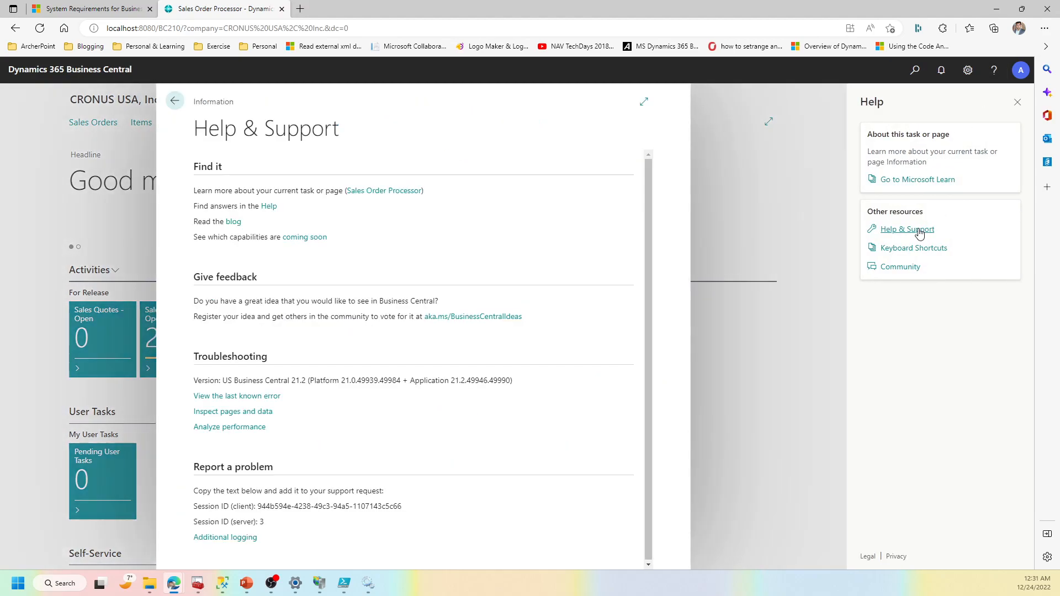
Step: Examine the version line under Troubleshooting by highlighting it and its platform and application entries
{"action": "triple_click", "coordinate": [343, 381]}
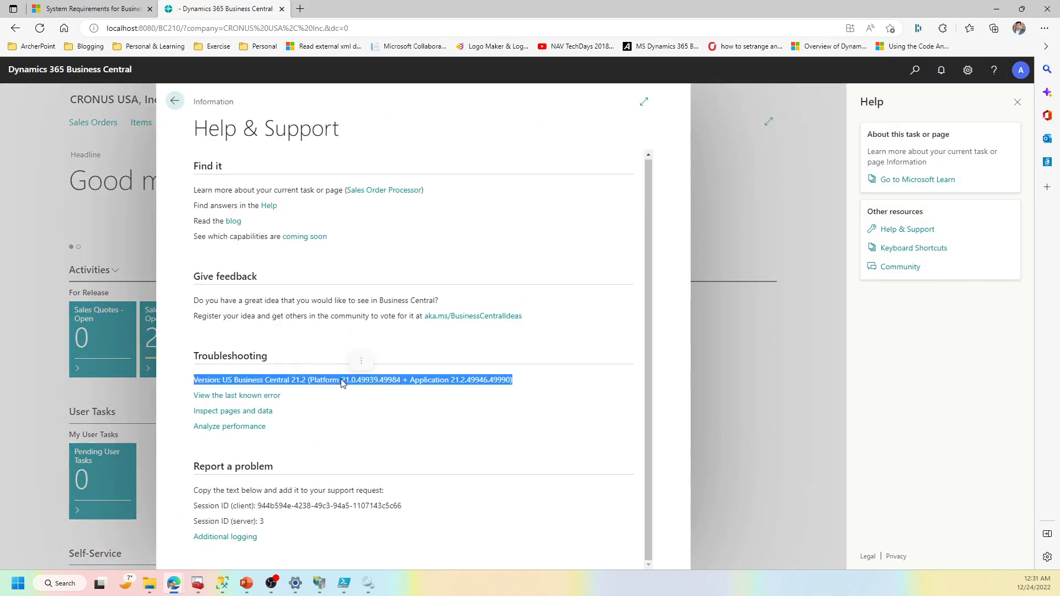
{"action": "left_click", "coordinate": [346, 381]}
{"action": "double_click", "coordinate": [371, 381]}
{"action": "double_click", "coordinate": [418, 381]}
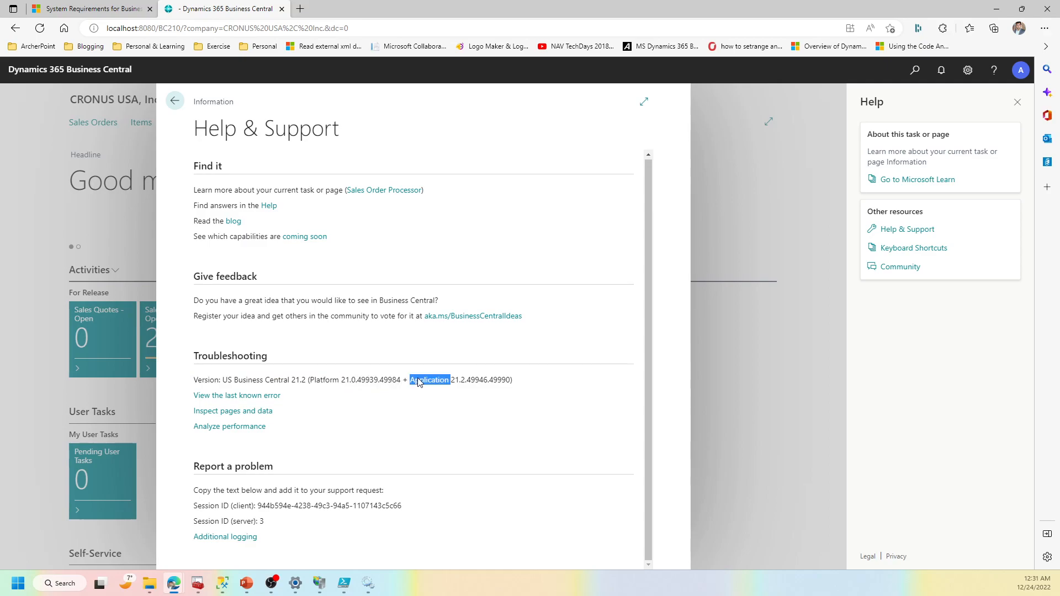
Step: Highlight the entire version line under Troubleshooting on the Help & Support page, then clear the selection
{"action": "triple_click", "coordinate": [418, 381]}
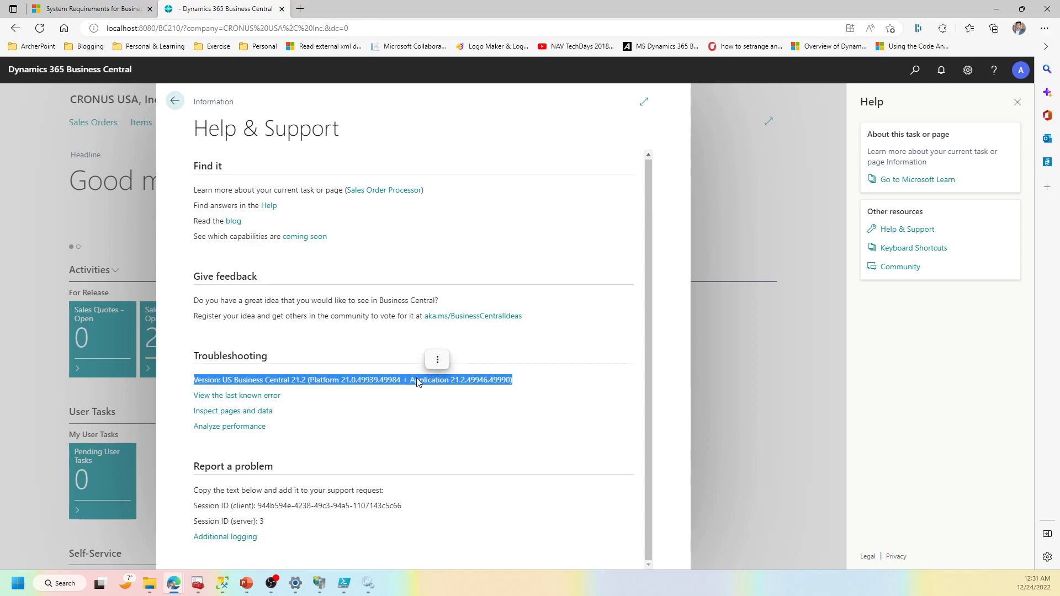
{"action": "left_click", "coordinate": [314, 369]}
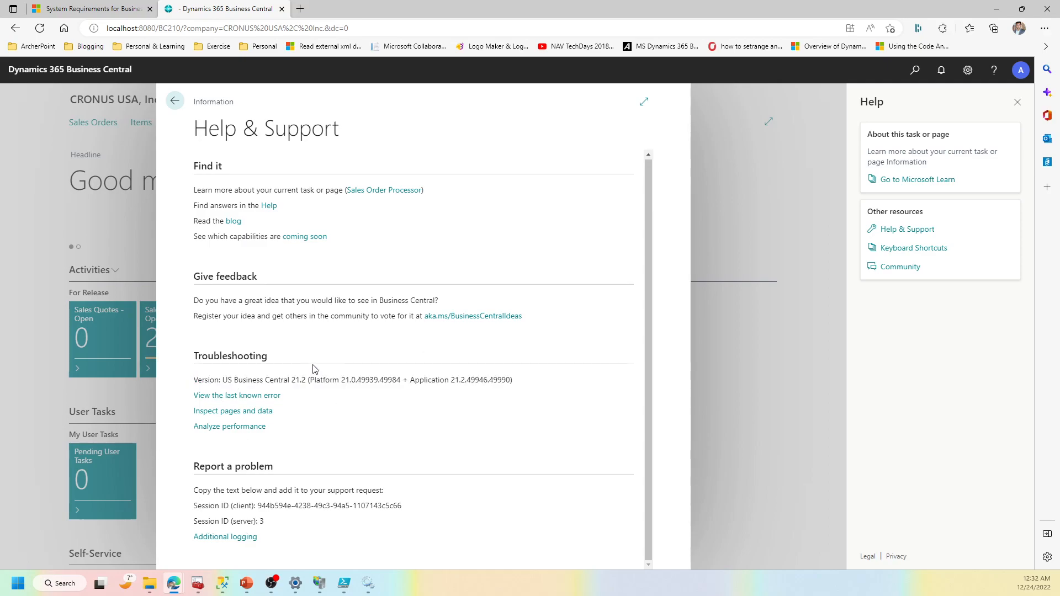
Step: Open the file location of the recently added Business Central Administration Shell shortcut and find the Business Central entries there
{"action": "left_click", "coordinate": [18, 582]}
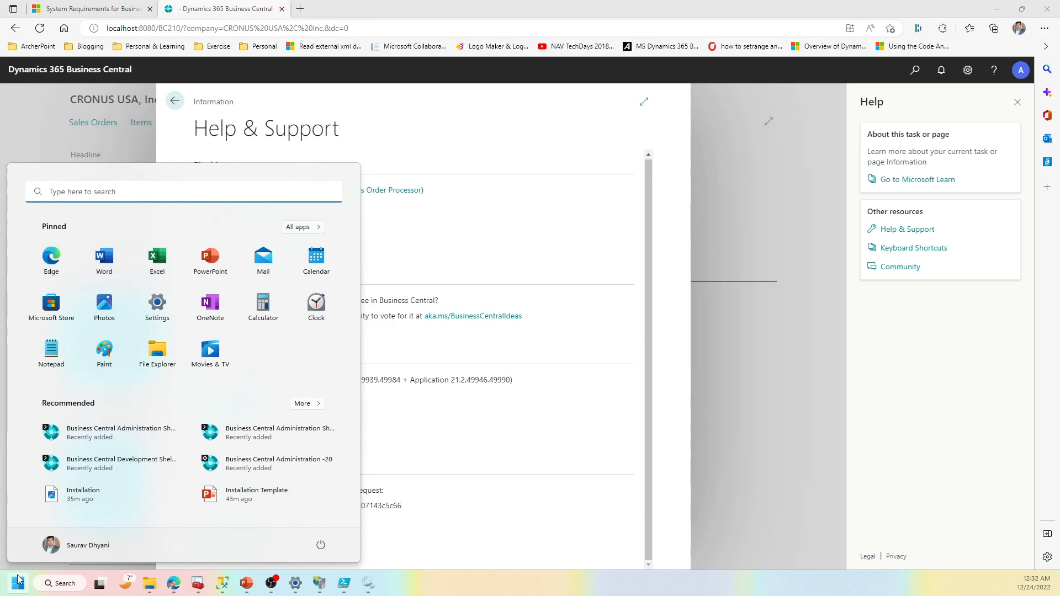
{"action": "right_click", "coordinate": [120, 440]}
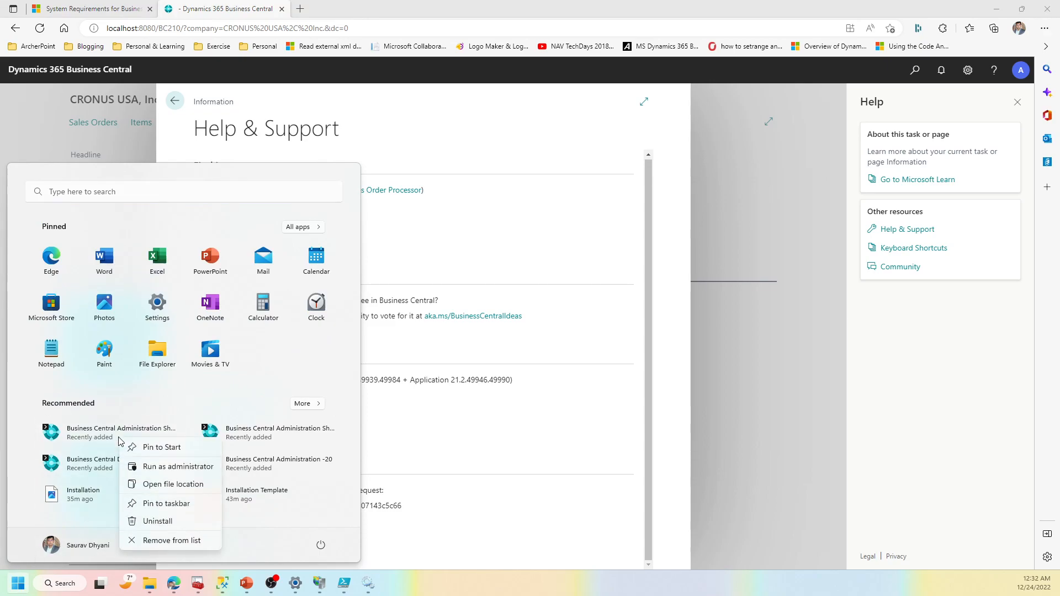
{"action": "left_click", "coordinate": [171, 485]}
{"action": "scroll", "coordinate": [263, 414], "scroll_direction": "down", "scroll_amount": 3}
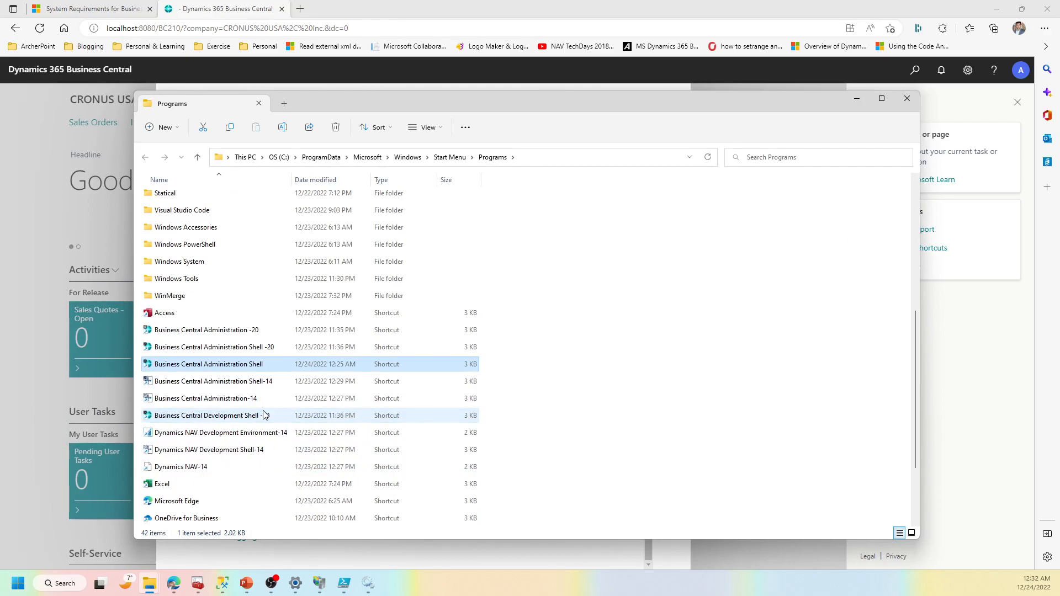
Step: Compare the Business Central Administration -20 shortcut with the Administration Shell shortcuts, selecting the -20, unnumbered and -14 shells together
{"action": "left_click", "coordinate": [252, 332]}
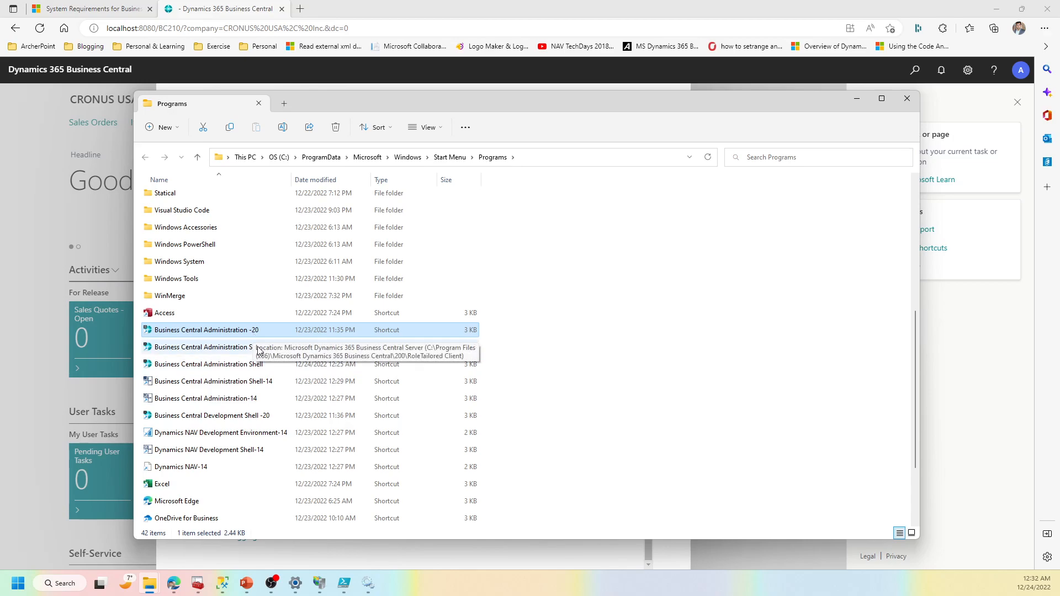
{"action": "left_click", "coordinate": [266, 347]}
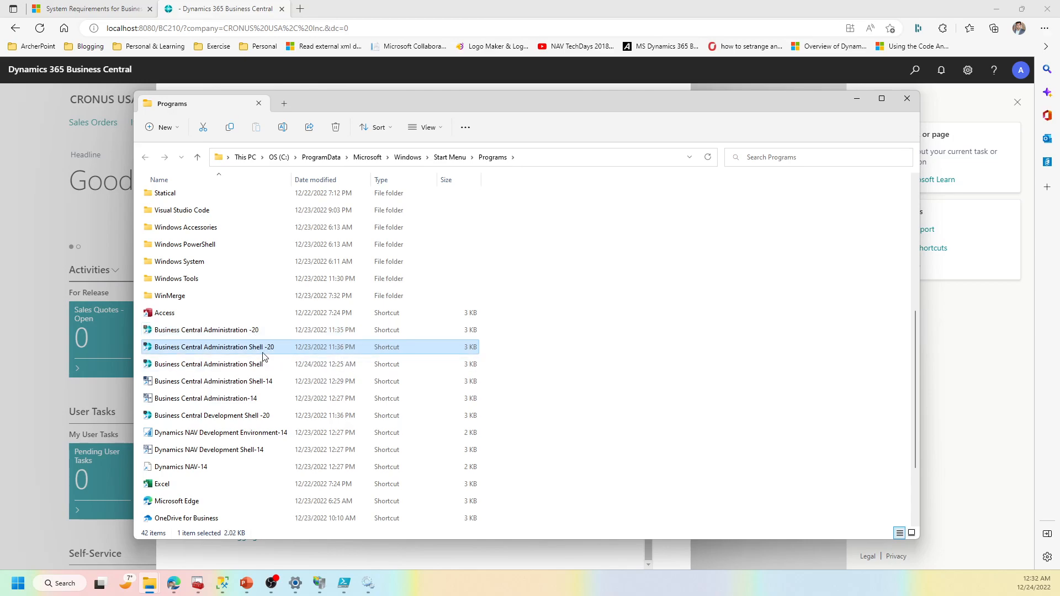
{"action": "left_click", "coordinate": [256, 334]}
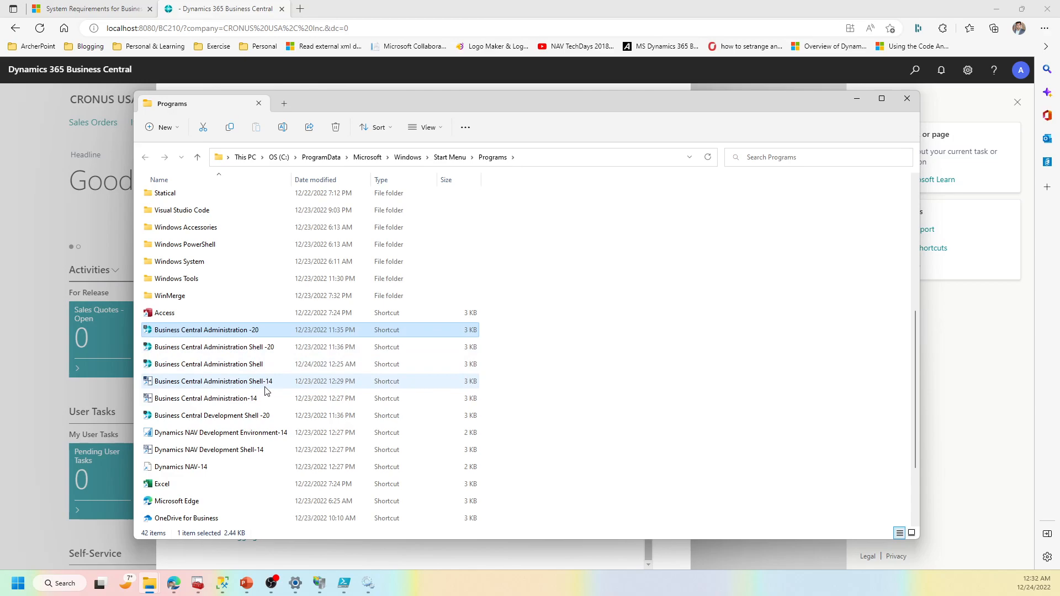
{"action": "left_click", "coordinate": [259, 348]}
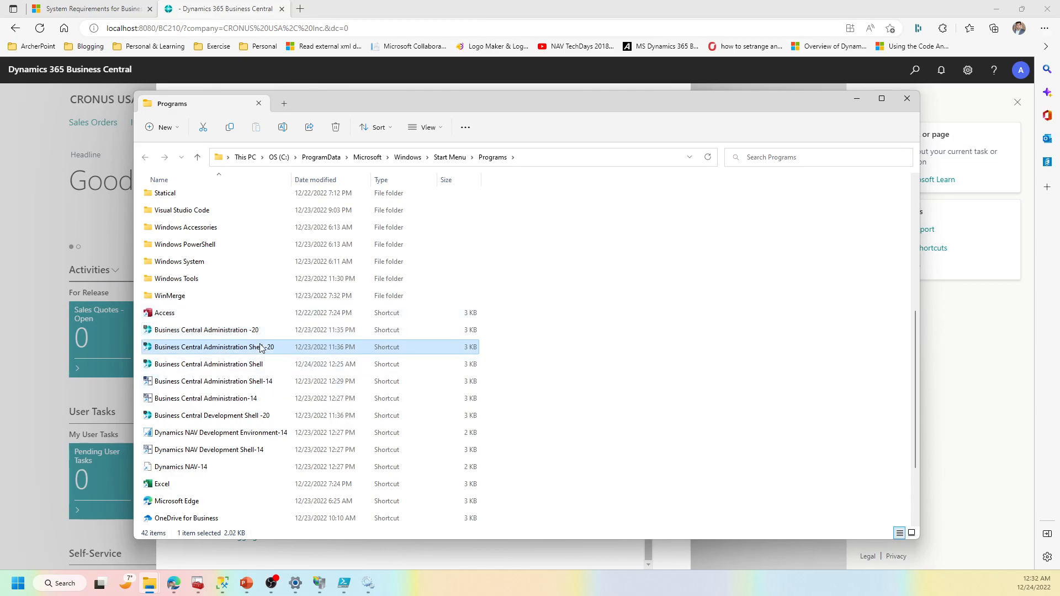
{"action": "left_click", "coordinate": [258, 364], "text": "ctrl"}
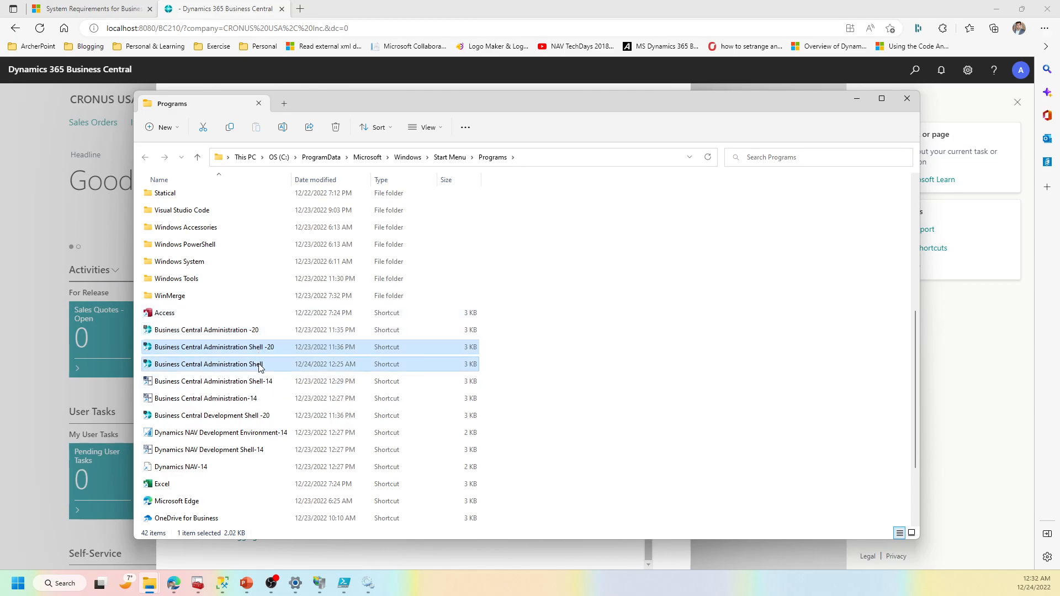
{"action": "left_click", "coordinate": [265, 382], "text": "ctrl"}
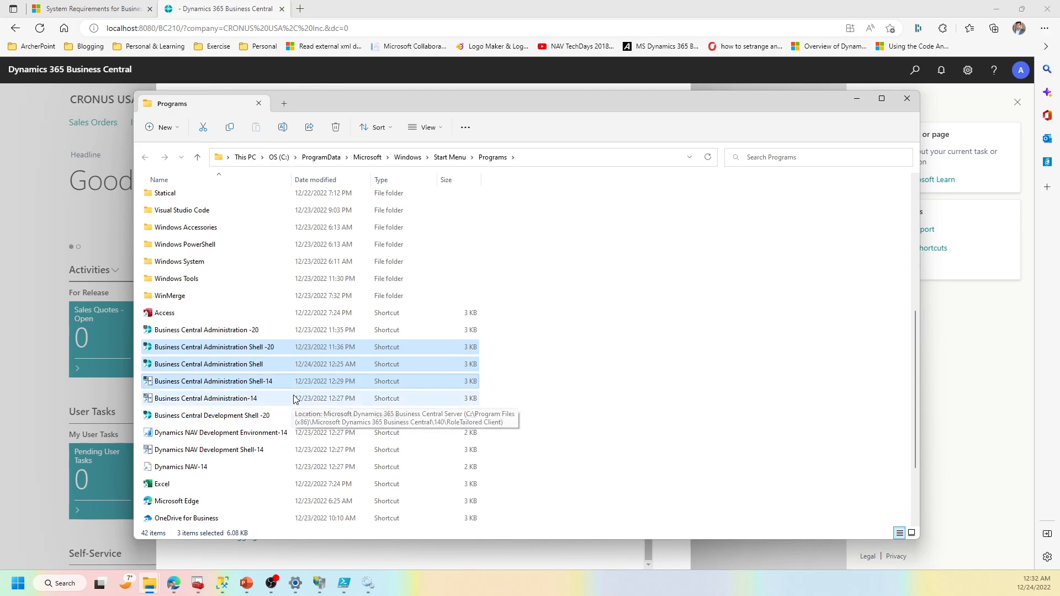
Step: Minimize the browser, PowerShell ISE, server console, IIS Manager and Programs folder windows to clear the desktop
{"action": "left_click", "coordinate": [989, 9]}
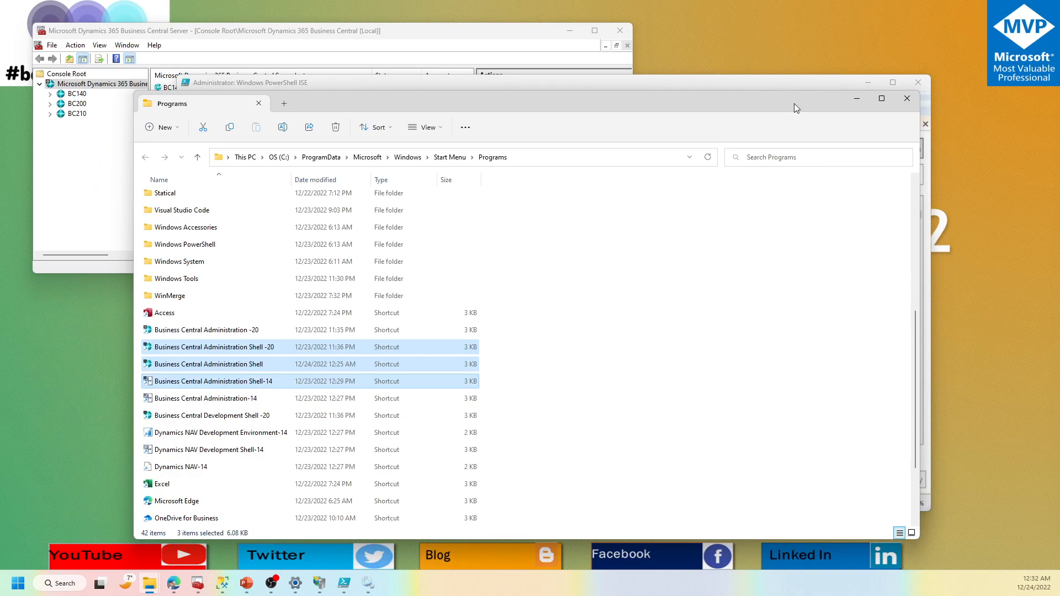
{"action": "left_click_drag", "start_coordinate": [794, 104], "coordinate": [820, 174]}
{"action": "left_click", "coordinate": [861, 84]}
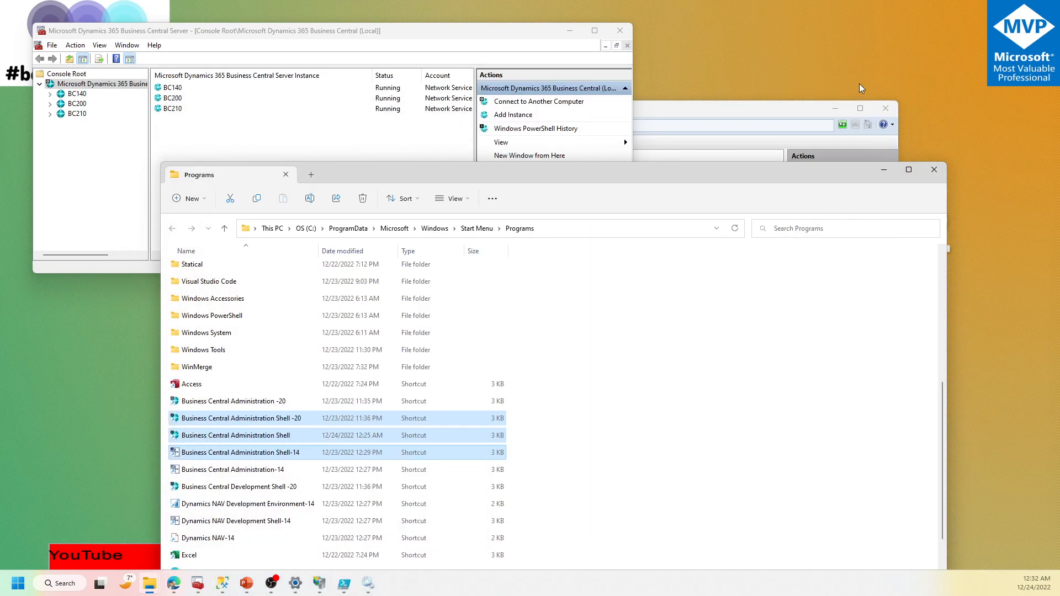
{"action": "left_click", "coordinate": [570, 30]}
{"action": "left_click", "coordinate": [834, 109]}
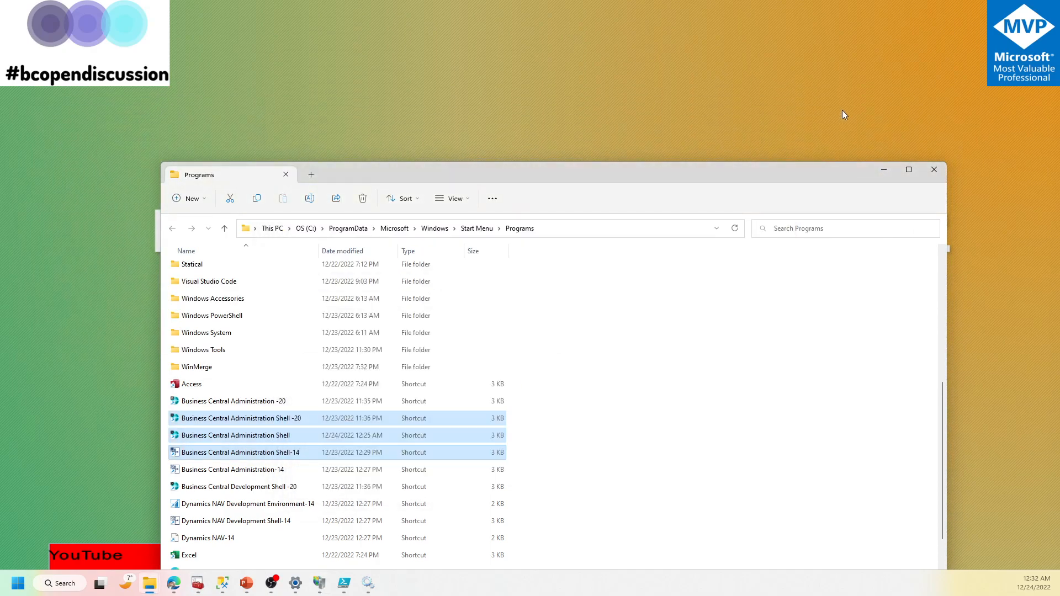
{"action": "left_click", "coordinate": [886, 168]}
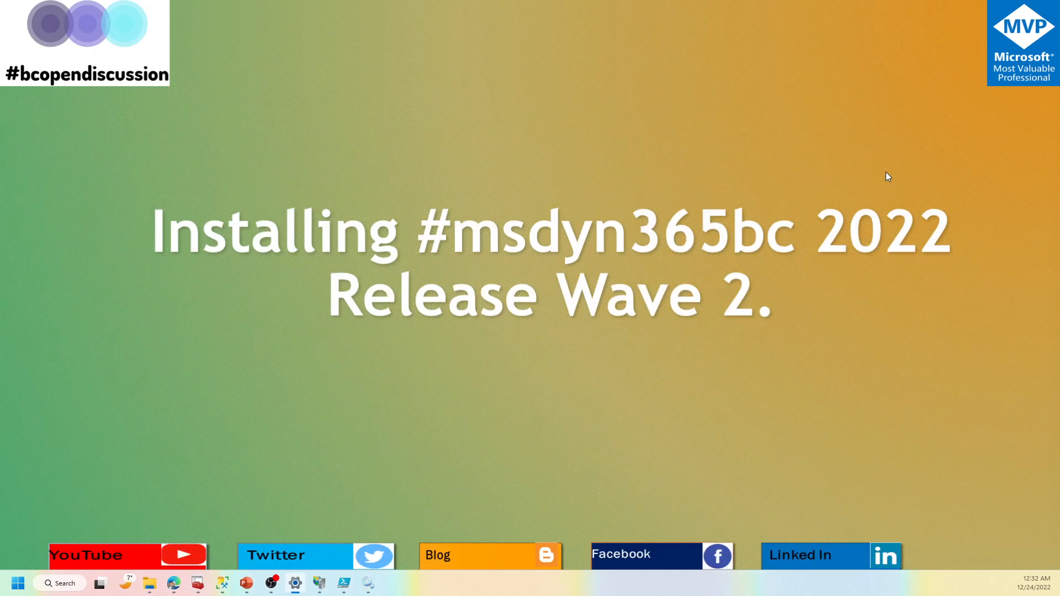